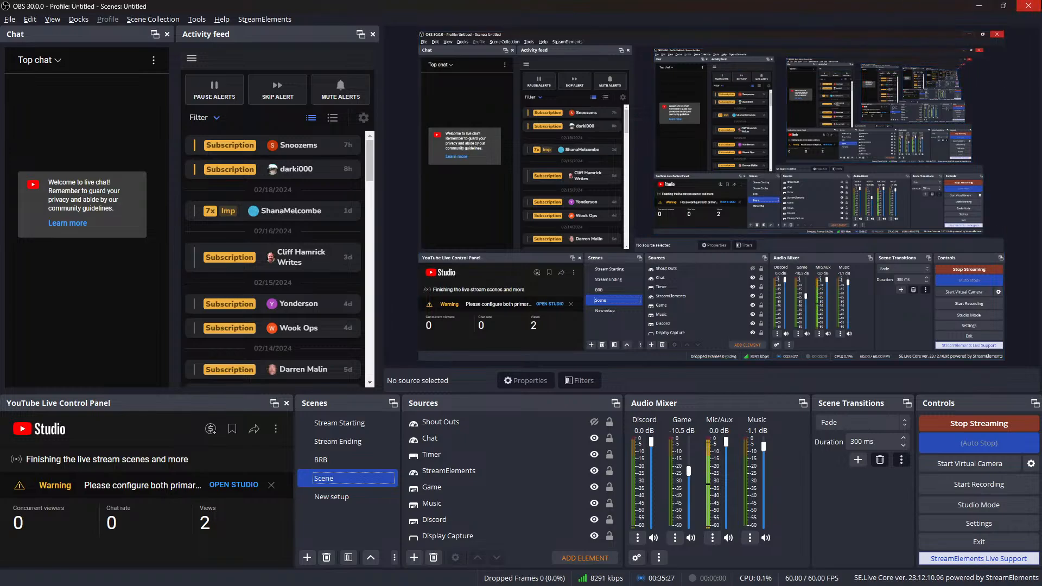
Switch to Chrome and close the Be Right Back overlay's editor tab.
click(1029, 7)
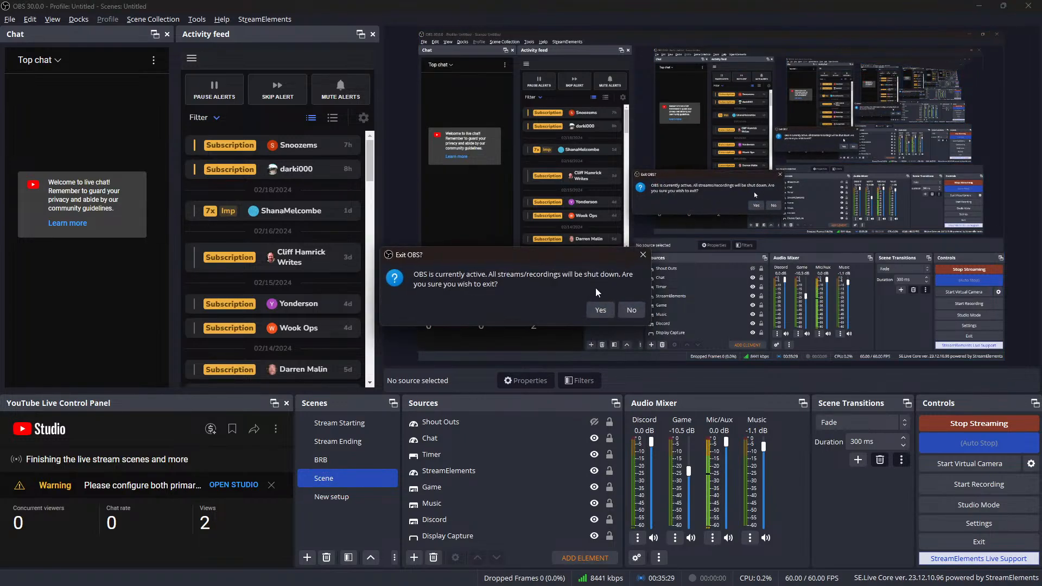
click(627, 309)
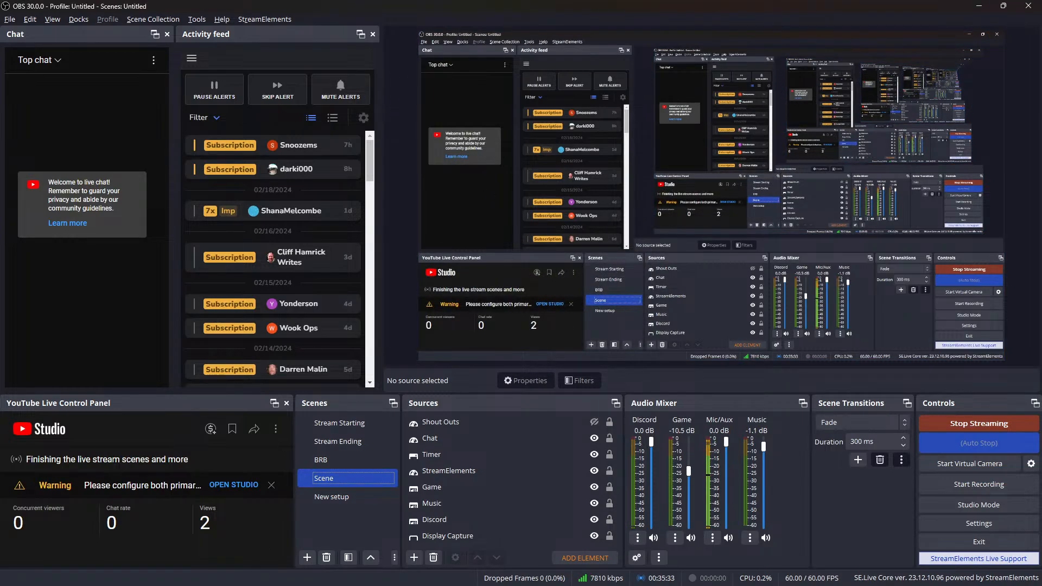
mouse_move(205, 573)
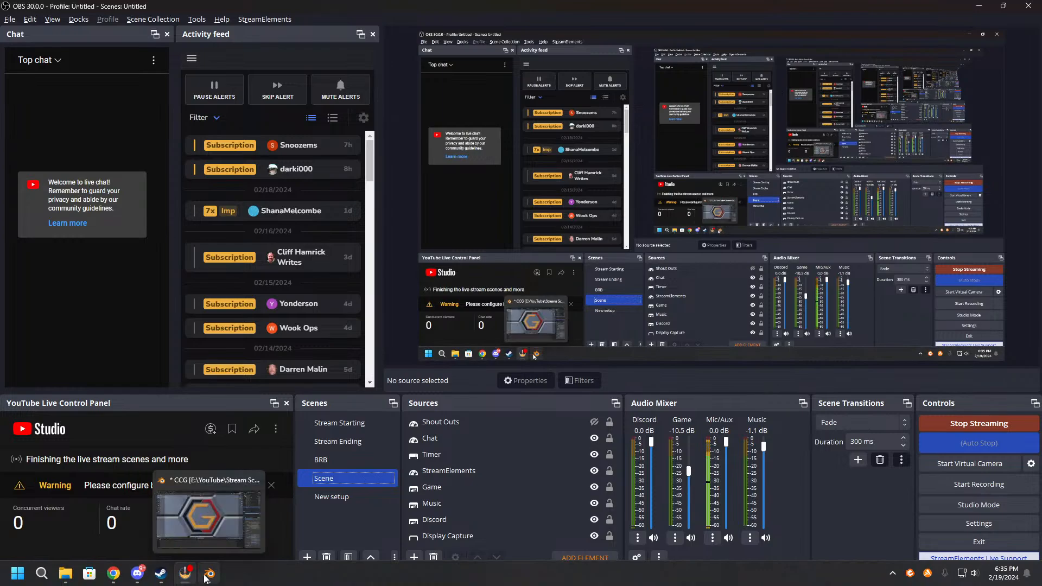
click(115, 575)
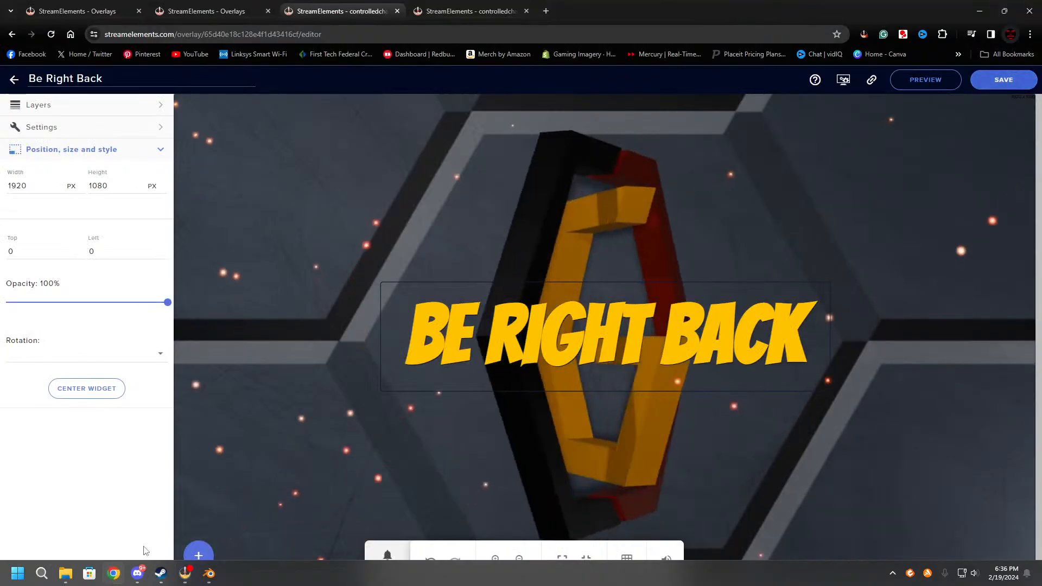
click(397, 10)
Save the Stream Starting overlay in StreamElements and close its editor tab.
click(397, 11)
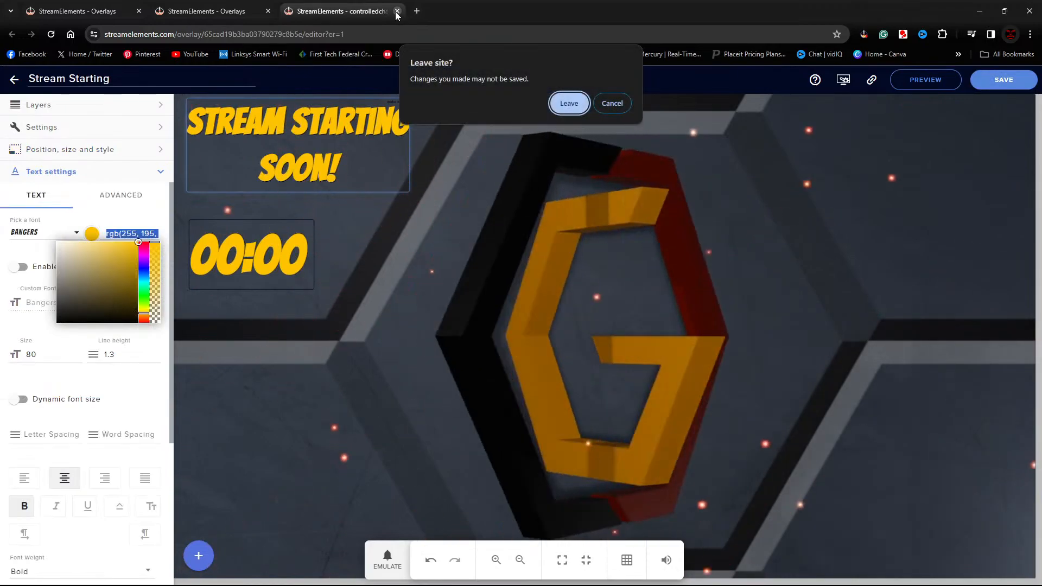
click(611, 103)
click(984, 80)
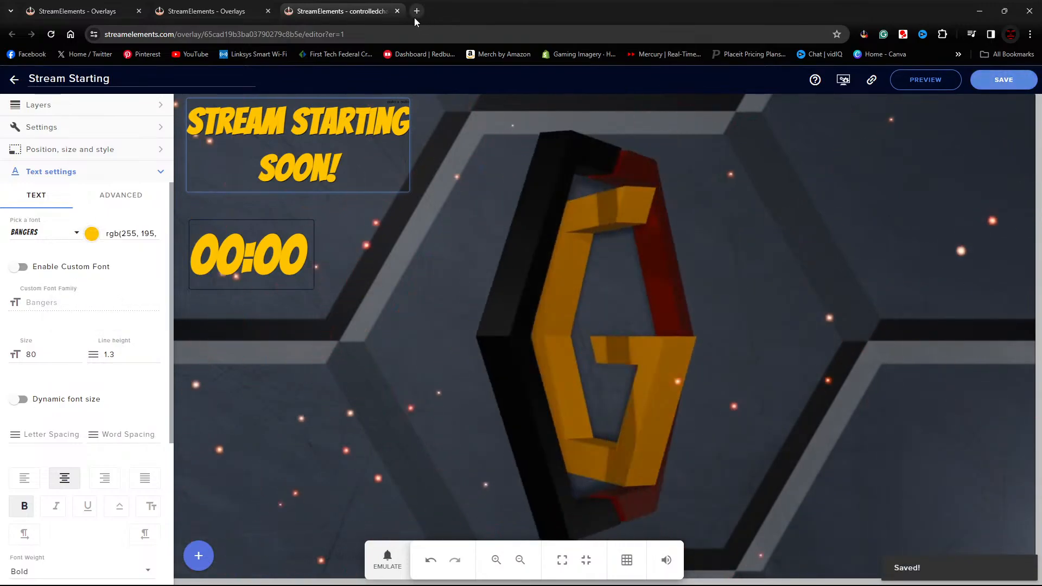
click(397, 11)
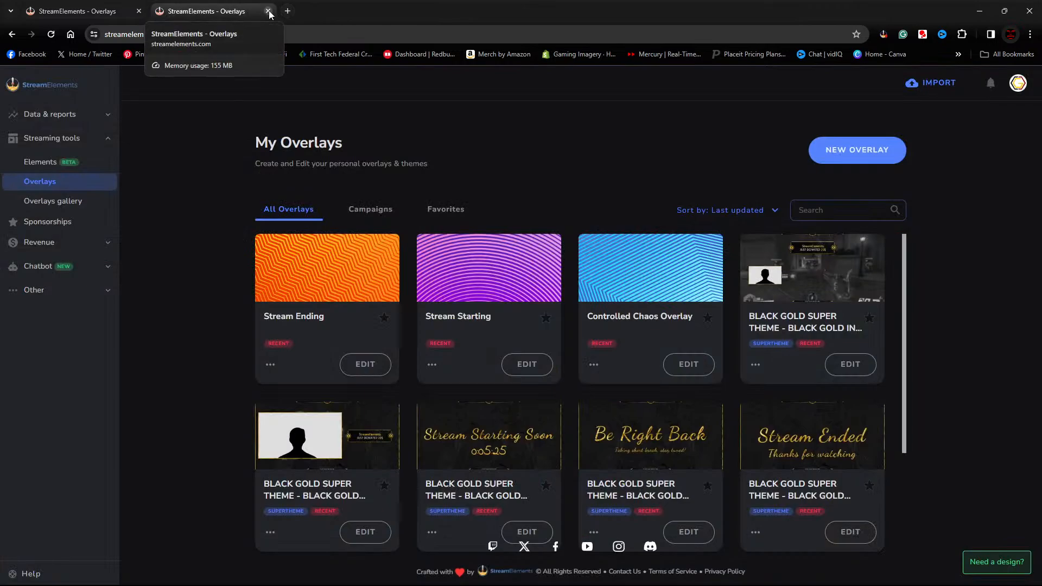
Close the duplicate Overlays tab, then reload the My Overlays page and look through the listed overlays.
click(268, 10)
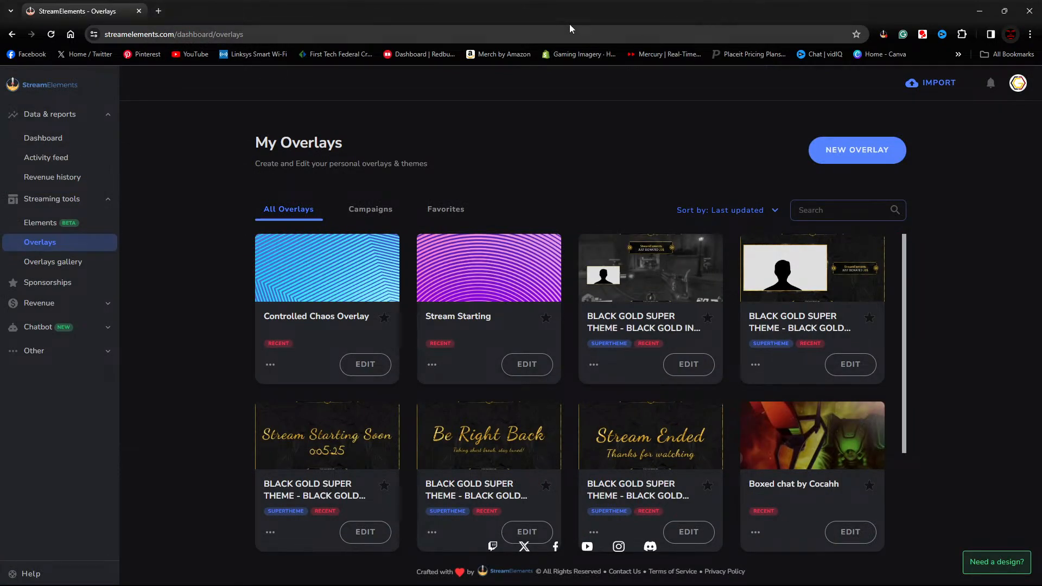
click(52, 35)
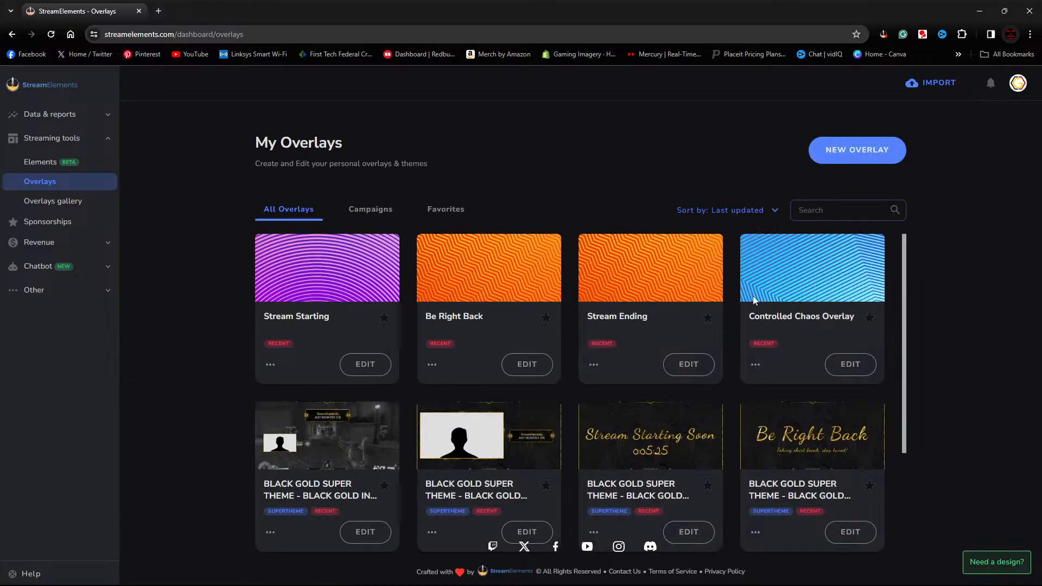
scroll(675, 299, down, 3)
scroll(675, 300, up, 3)
scroll(569, 326, down, 3)
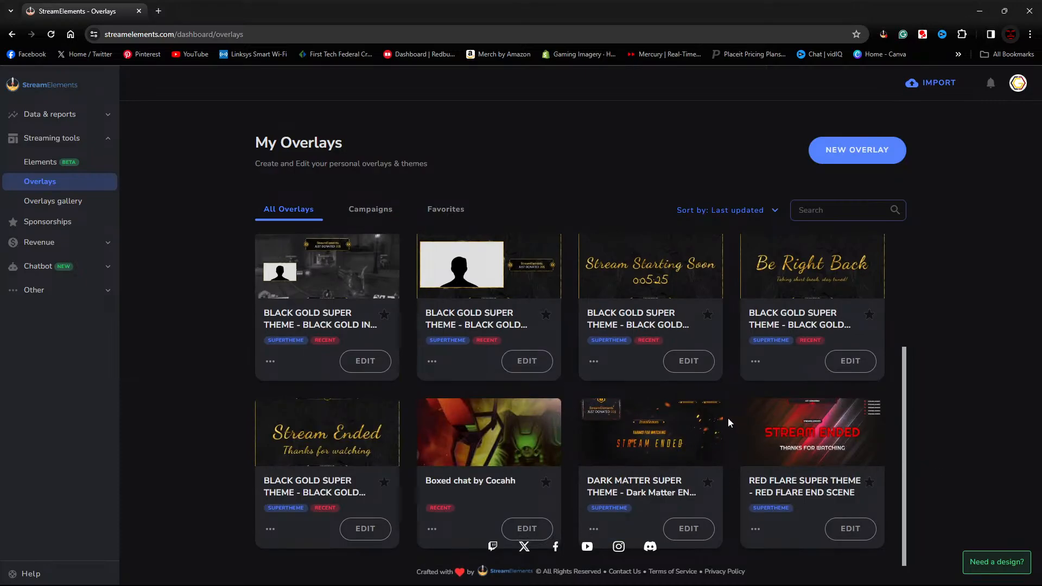
scroll(643, 404, up, 3)
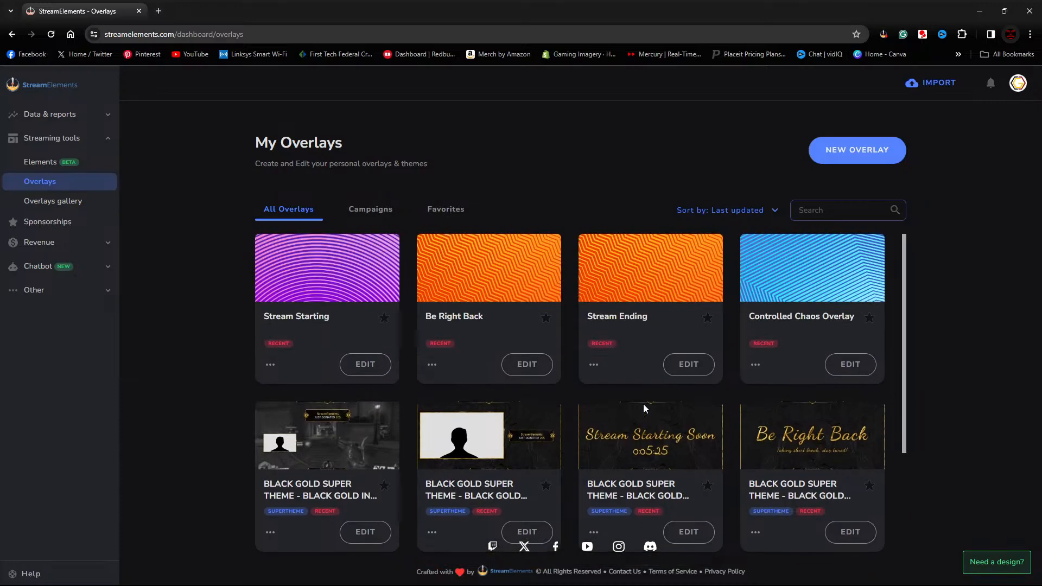
Switch to OBS, check the Stream Starting and BRB scenes, and return to the scene named Scene.
click(978, 12)
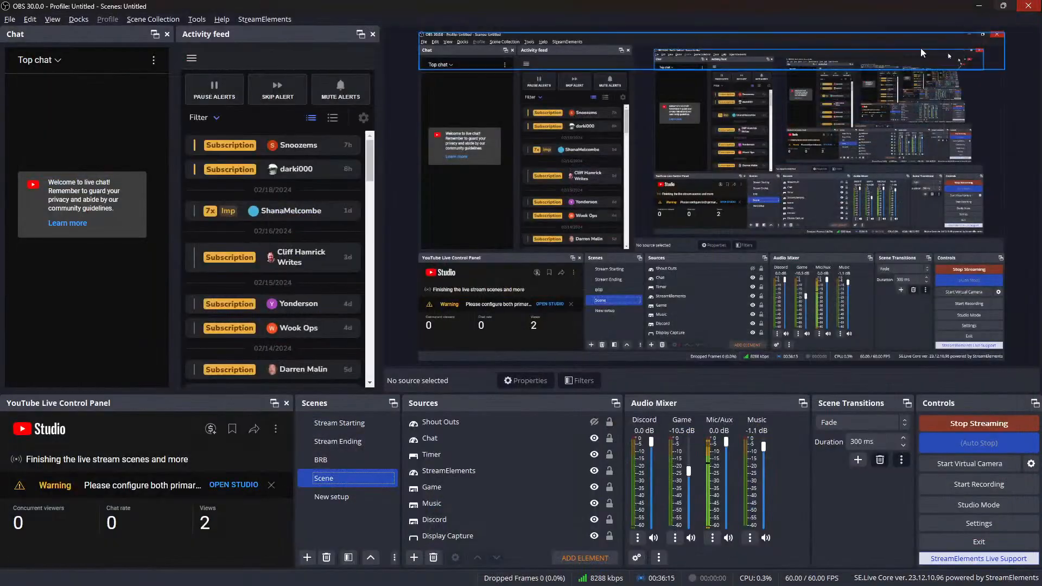
click(339, 423)
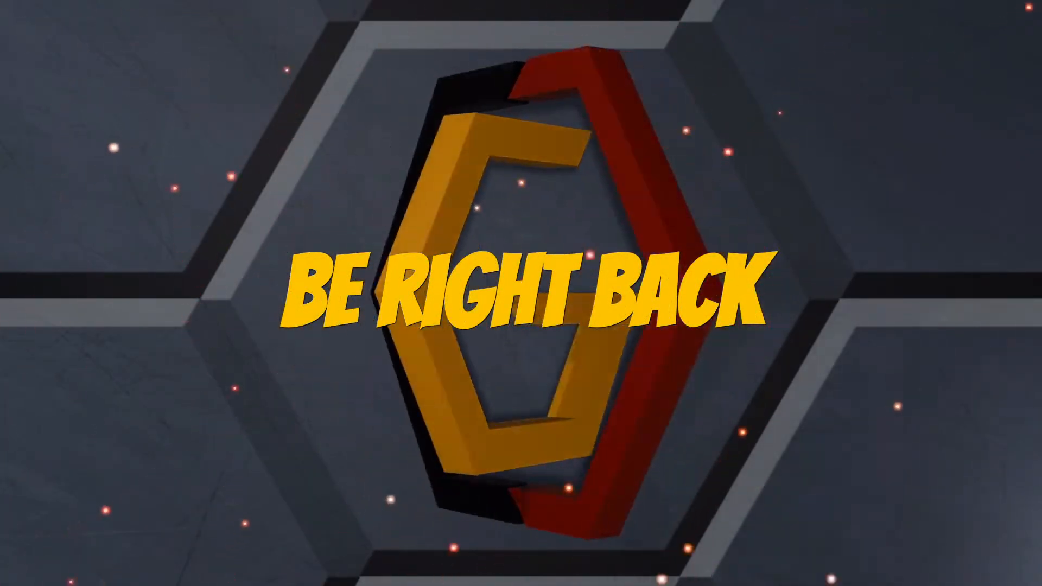
click(325, 477)
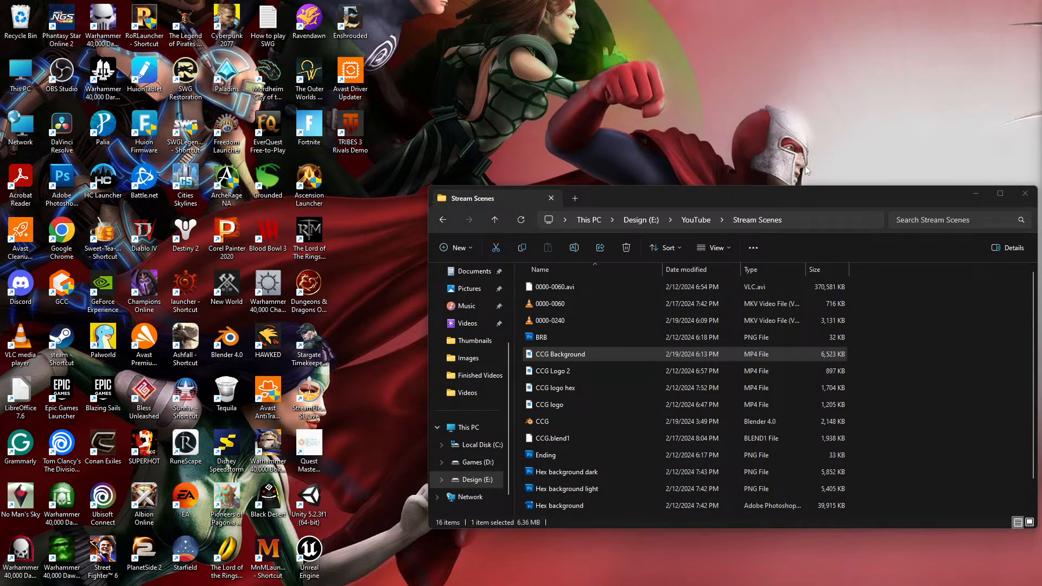
Close the Stream Scenes folder window and start a new General file in Blender without saving changes to CCG.blend.
click(1025, 195)
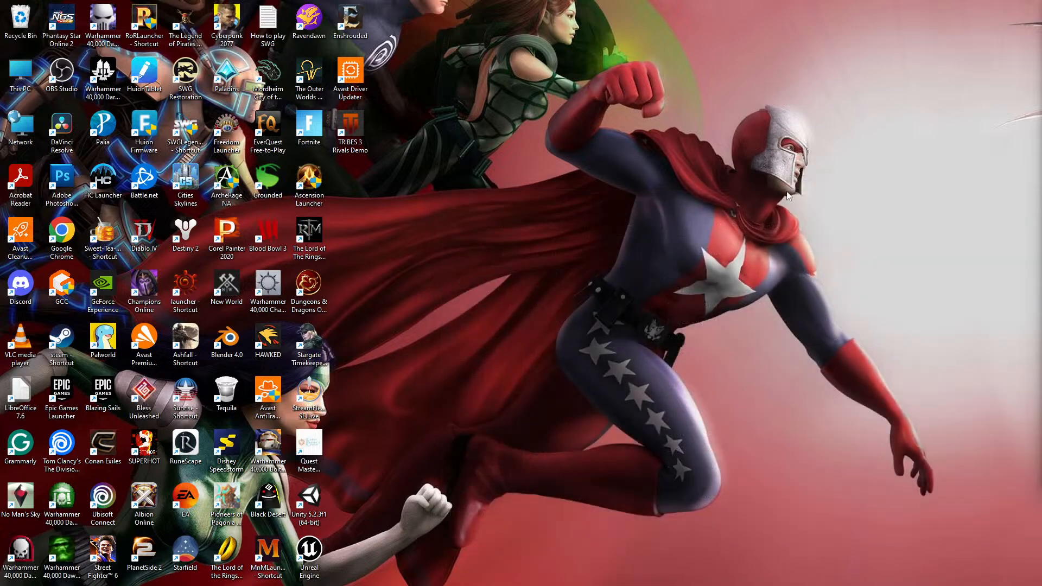
click(207, 575)
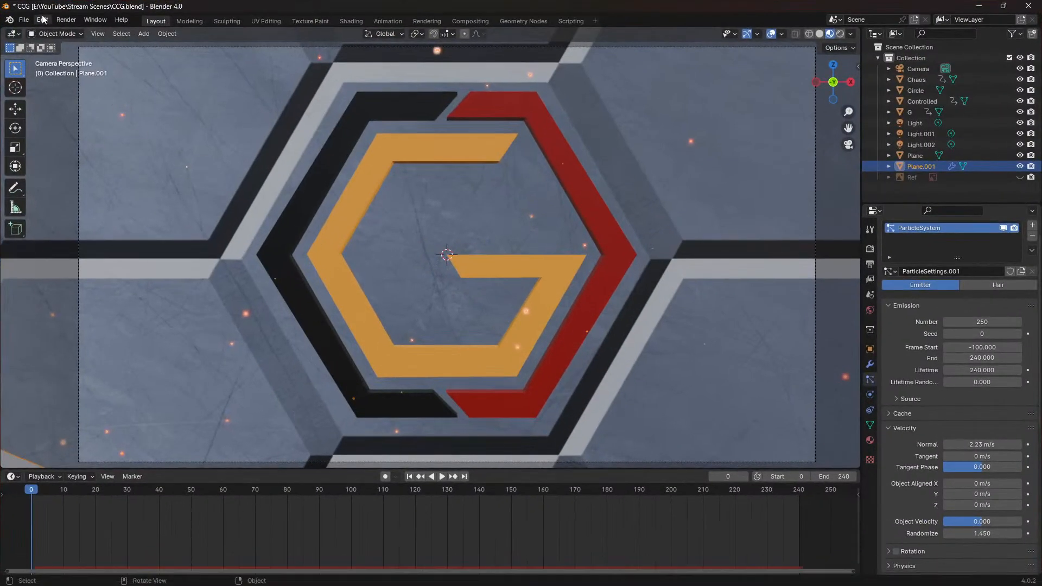
click(849, 146)
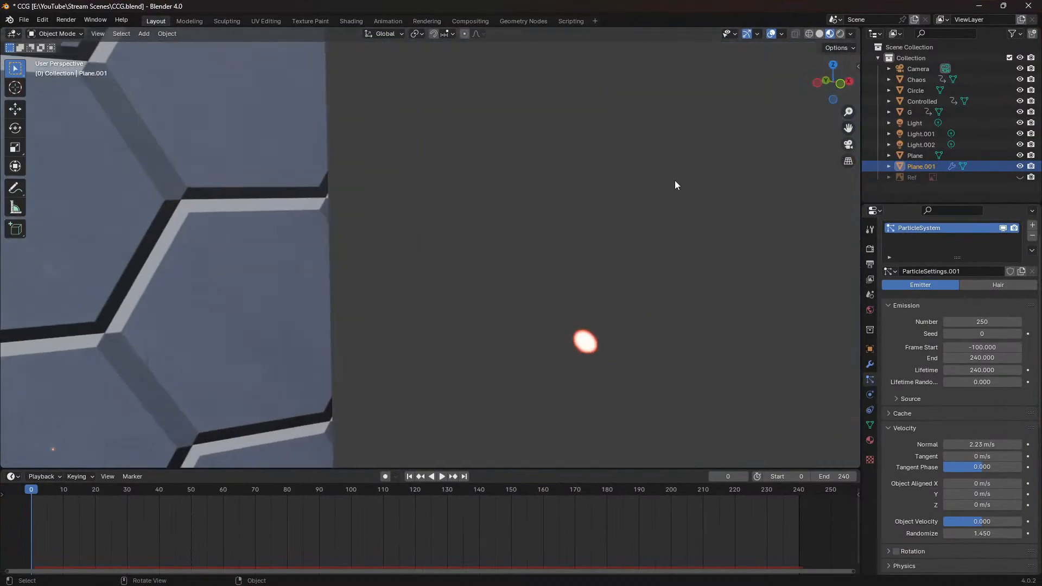
click(25, 22)
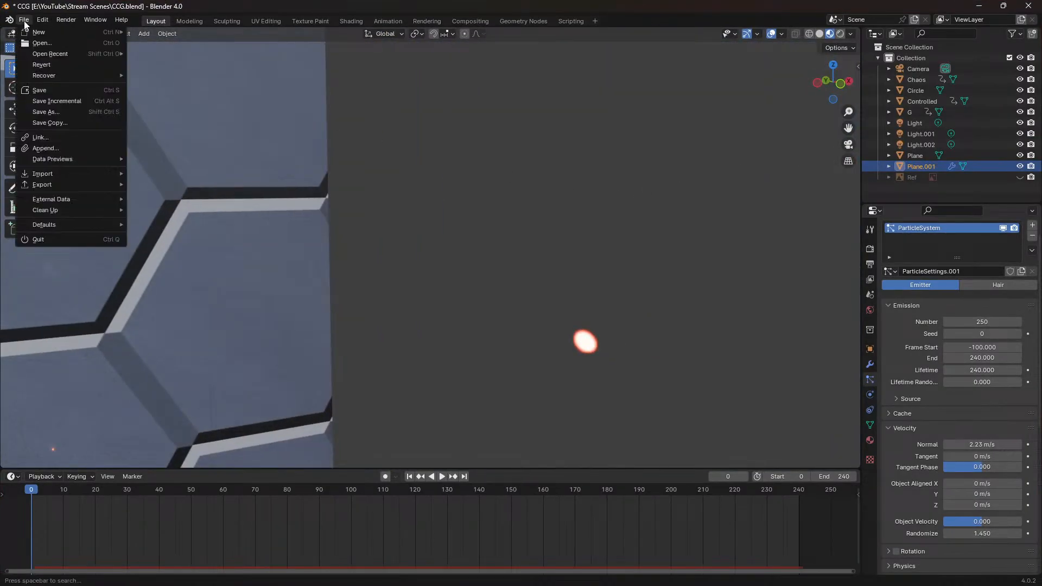
mouse_move(38, 34)
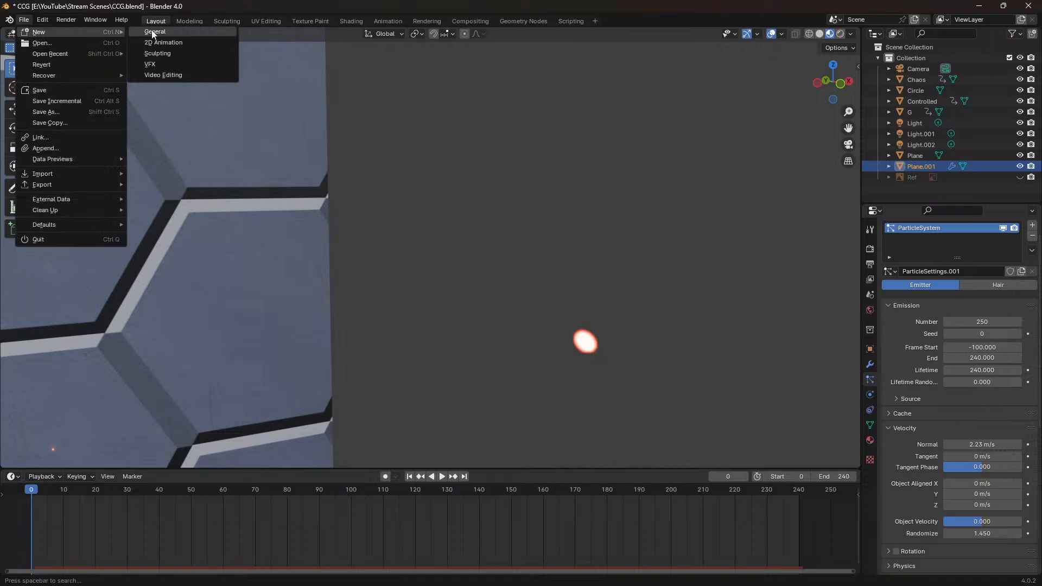
click(165, 33)
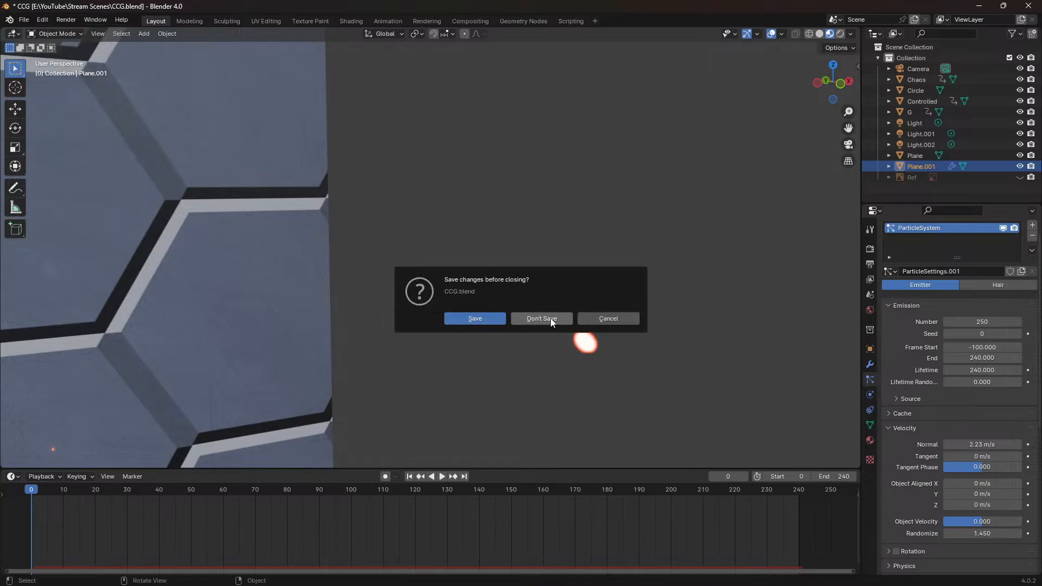
click(534, 321)
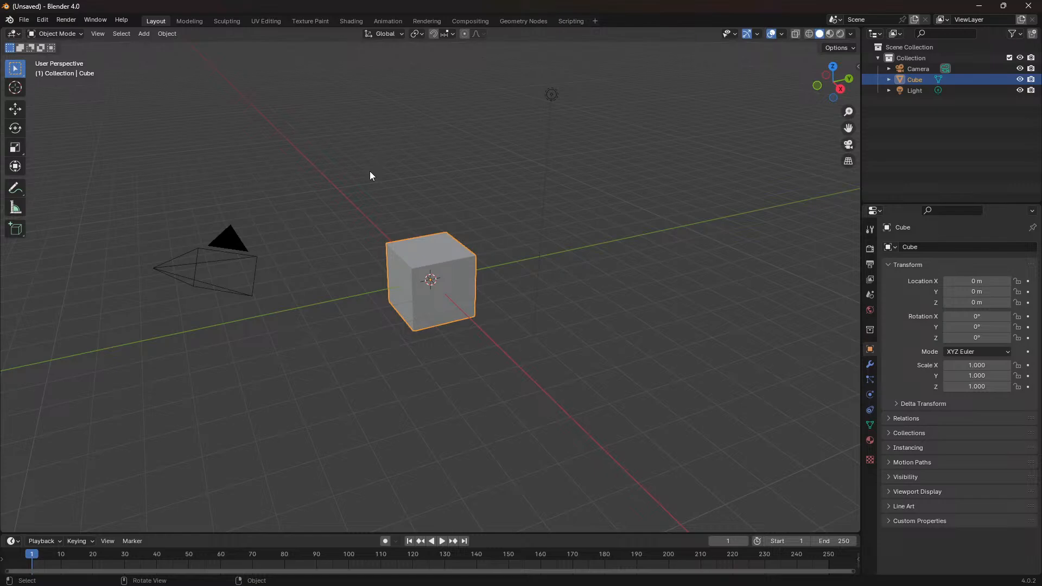
Add a plane mesh to the default scene containing the cube.
middle_drag(326, 176, 301, 172)
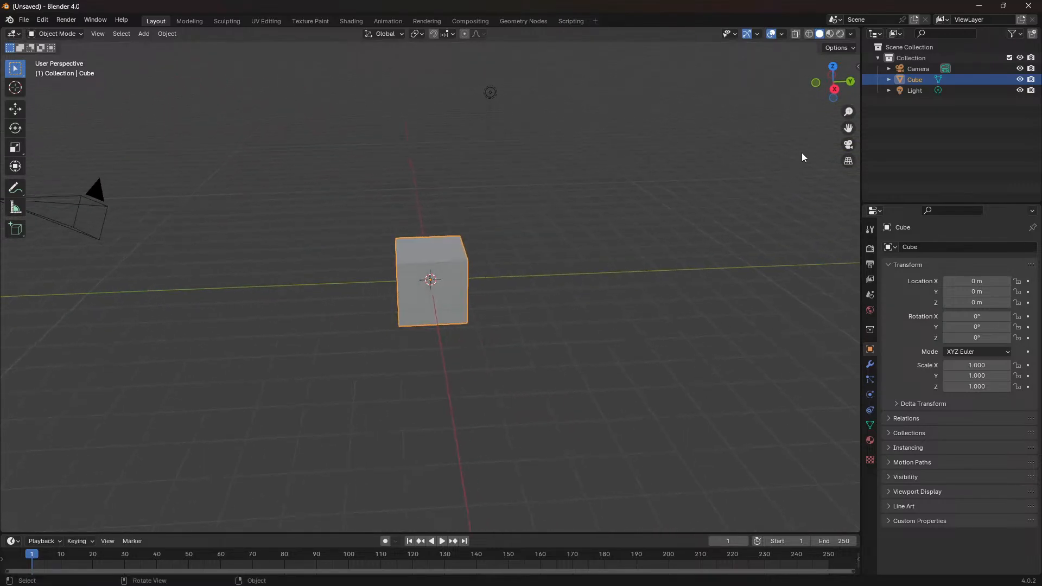
click(848, 145)
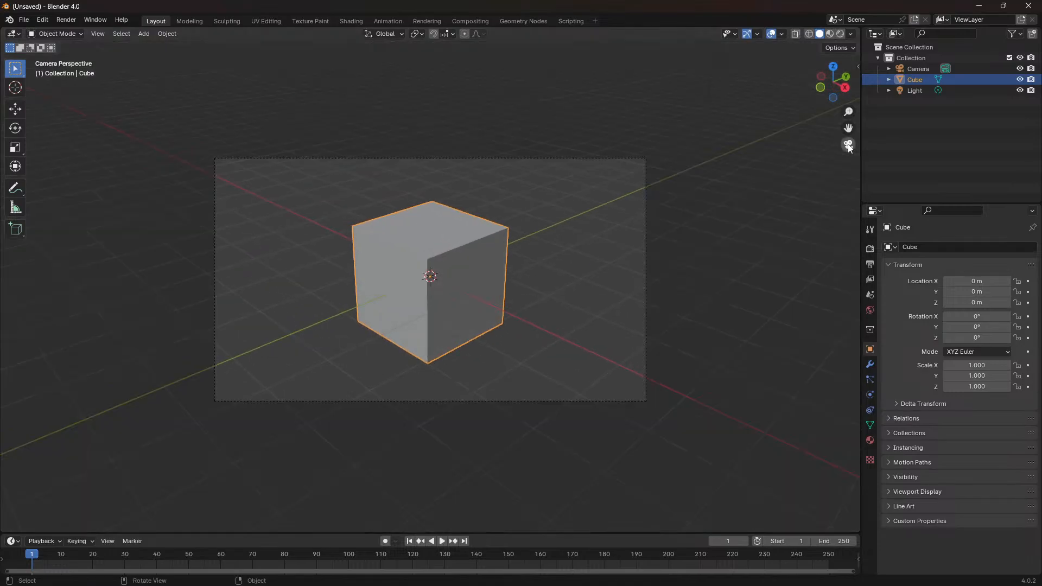
click(849, 147)
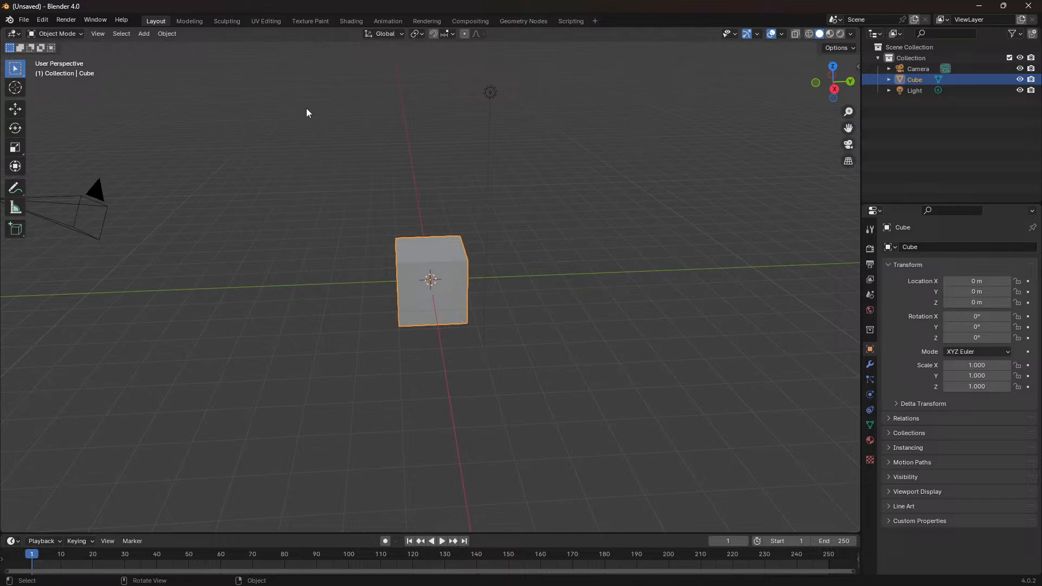
click(145, 34)
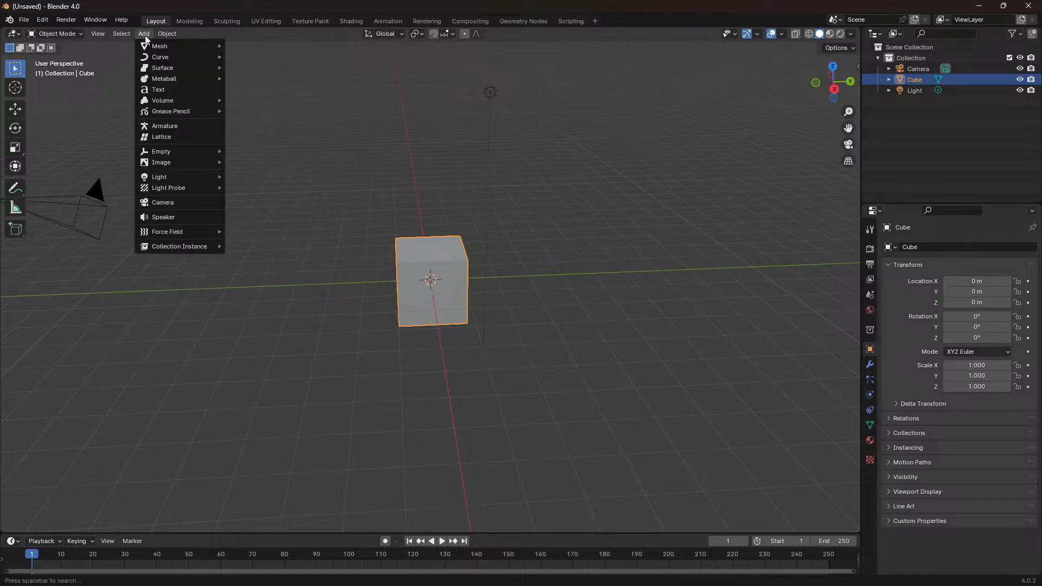
mouse_move(150, 45)
click(246, 46)
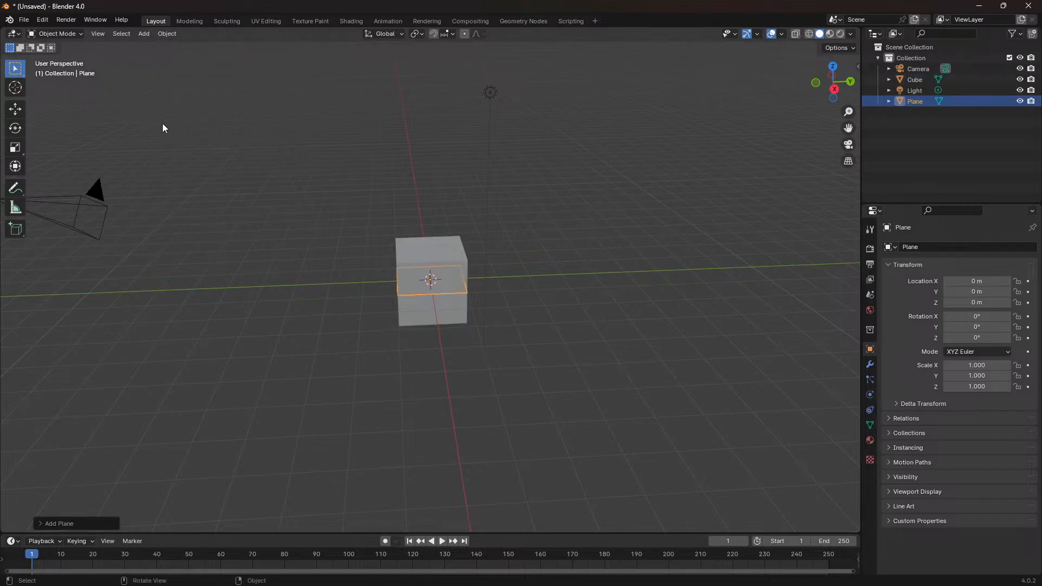
Scale the plane to about 4.86 in X and Y and move it below the cube to about Z -3.17 m.
click(15, 147)
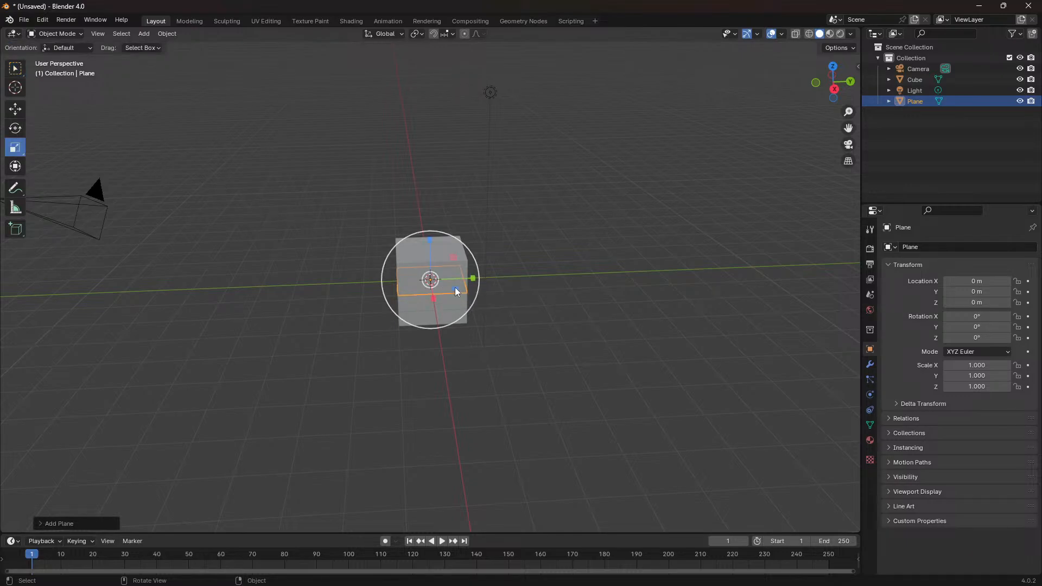
drag(455, 292, 545, 355)
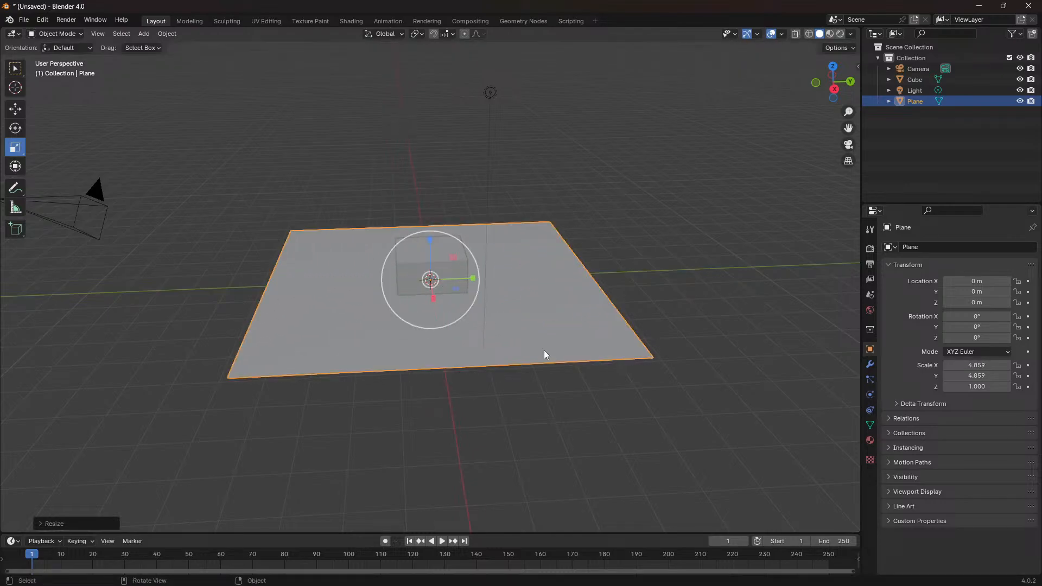
click(20, 110)
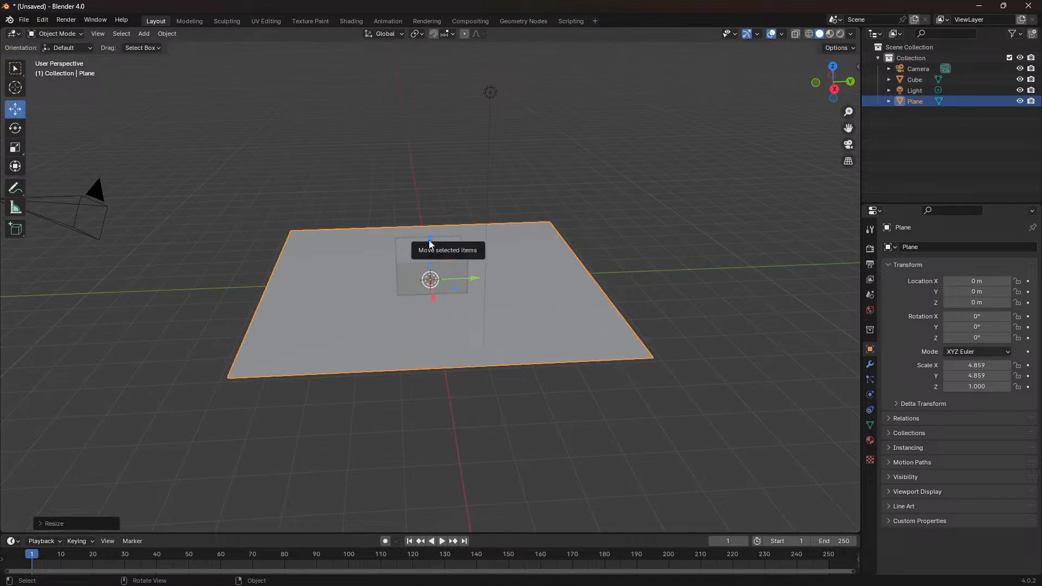
drag(429, 243, 421, 331)
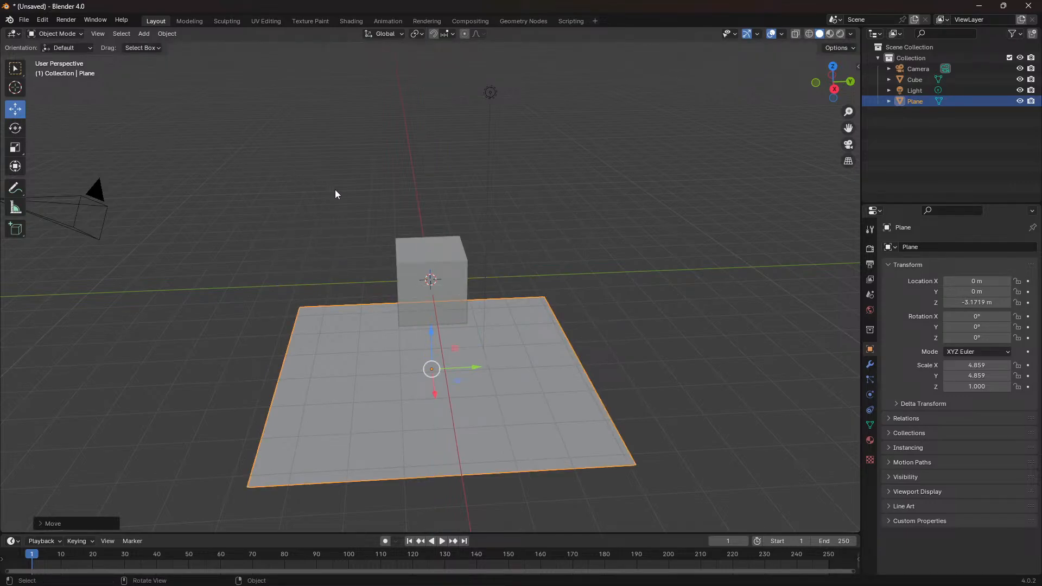
Add a particle system to the plane and enlarge the timeline area.
click(869, 379)
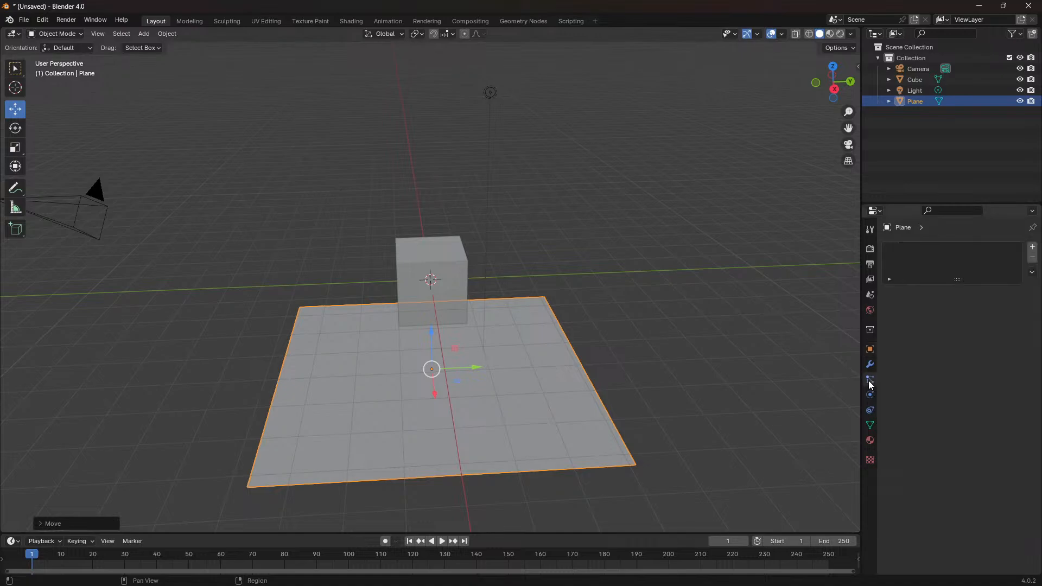
click(1032, 247)
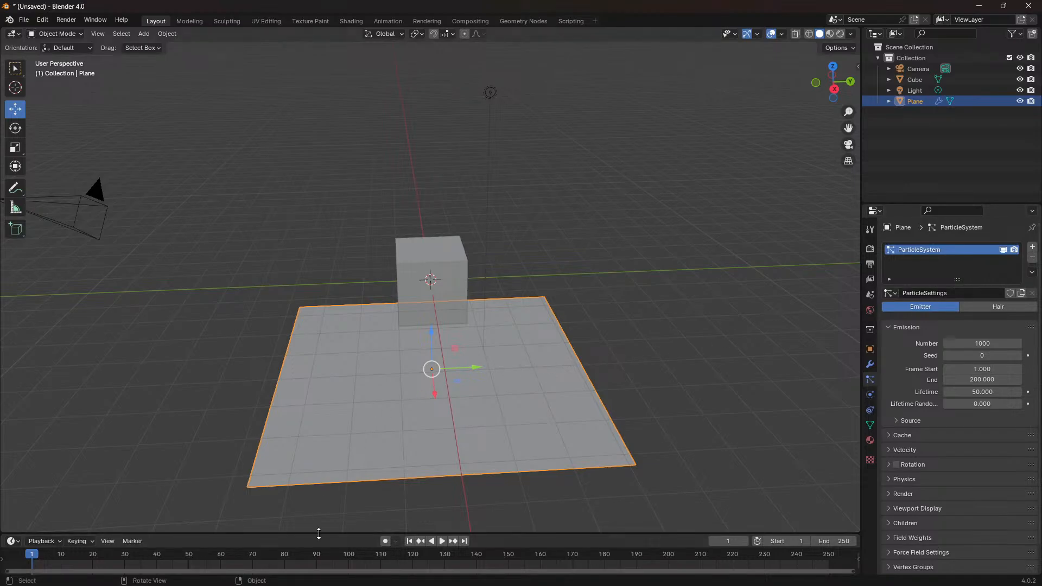
drag(319, 533, 716, 453)
Expand the particle system's Render settings and examine the Render As options.
scroll(892, 441, down, 1)
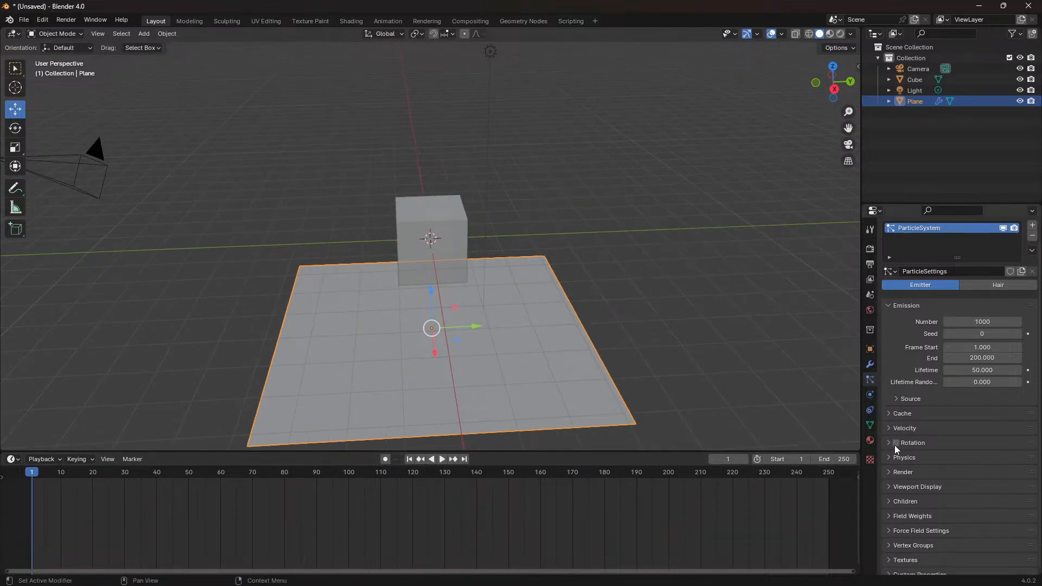
click(887, 472)
scroll(929, 464, down, 4)
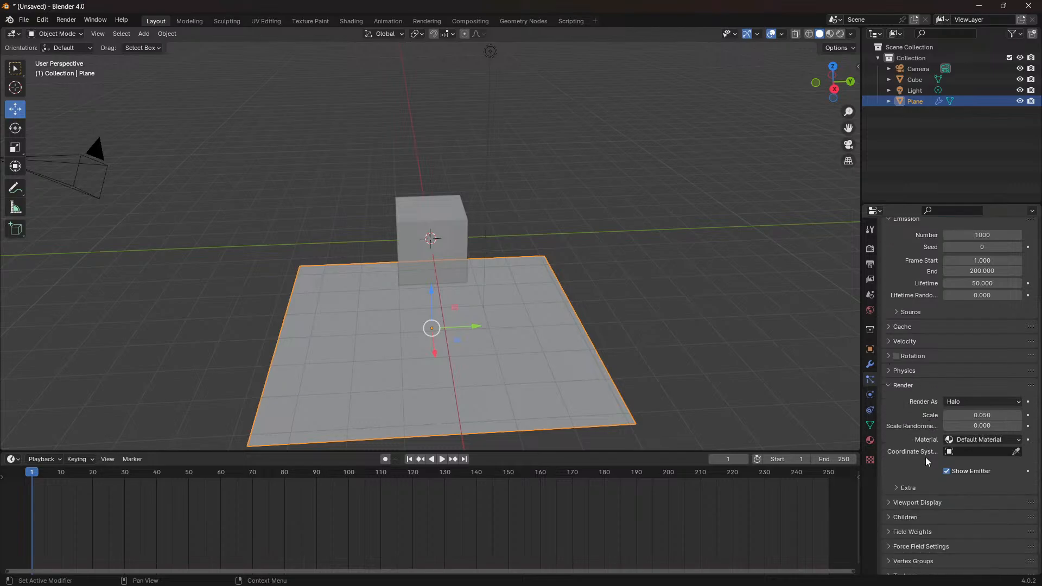
click(960, 401)
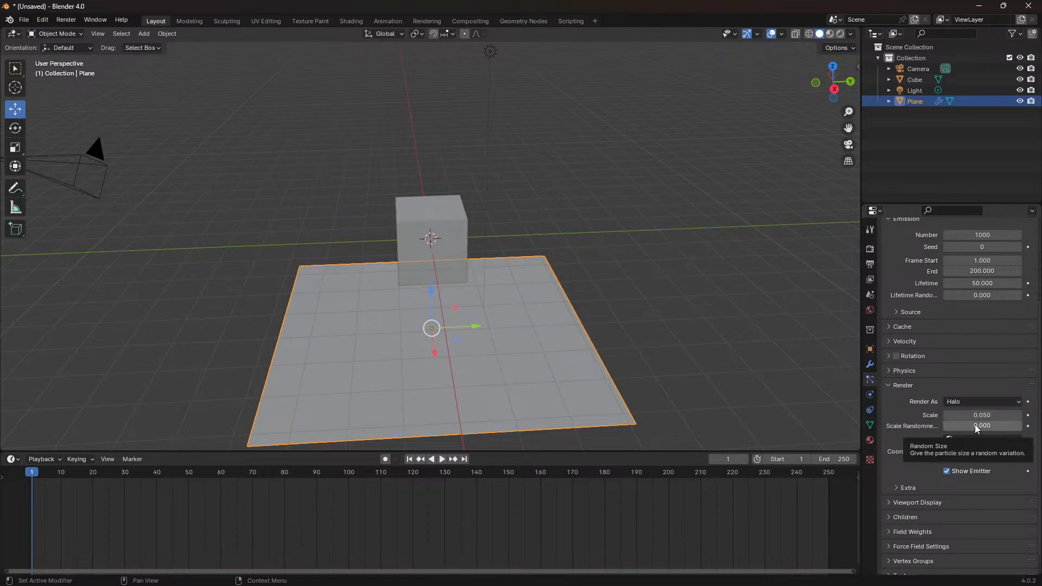
Enable Ambient Occlusion and Bloom in the scene's EEVEE render settings.
scroll(900, 435, down, 1)
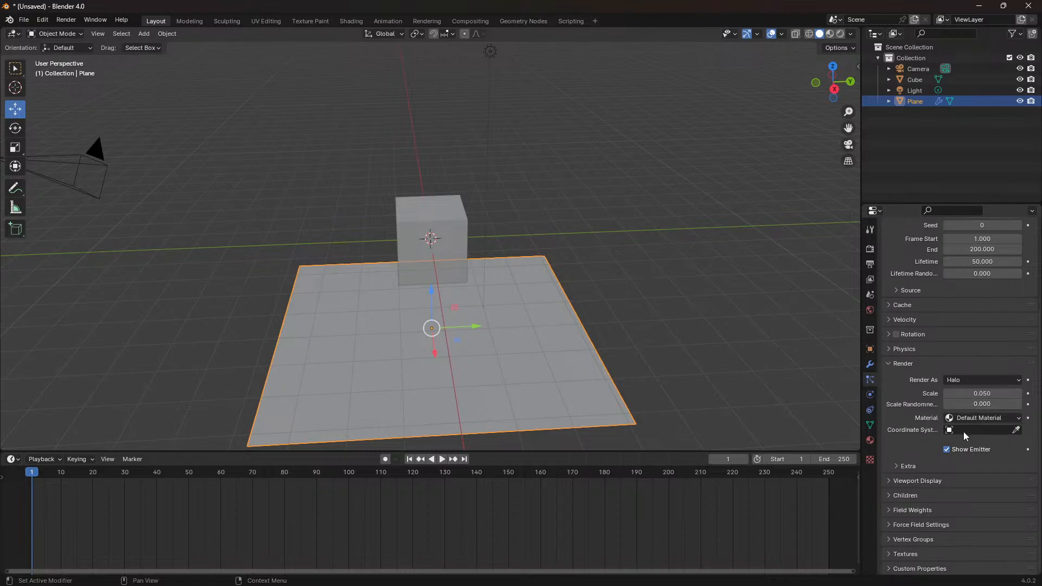
scroll(969, 429, down, 1)
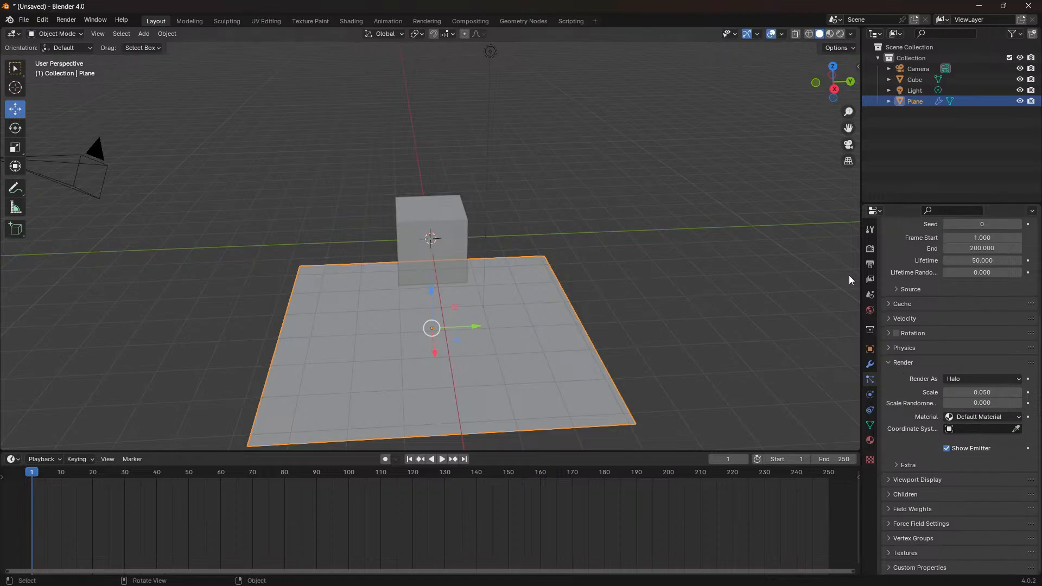
click(870, 251)
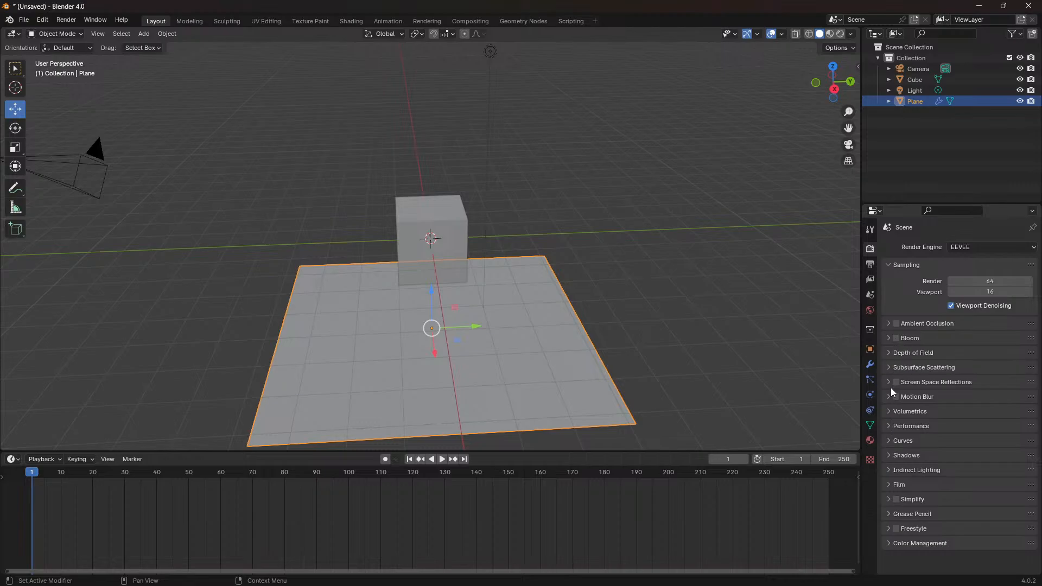
click(895, 324)
click(889, 484)
click(890, 484)
click(888, 515)
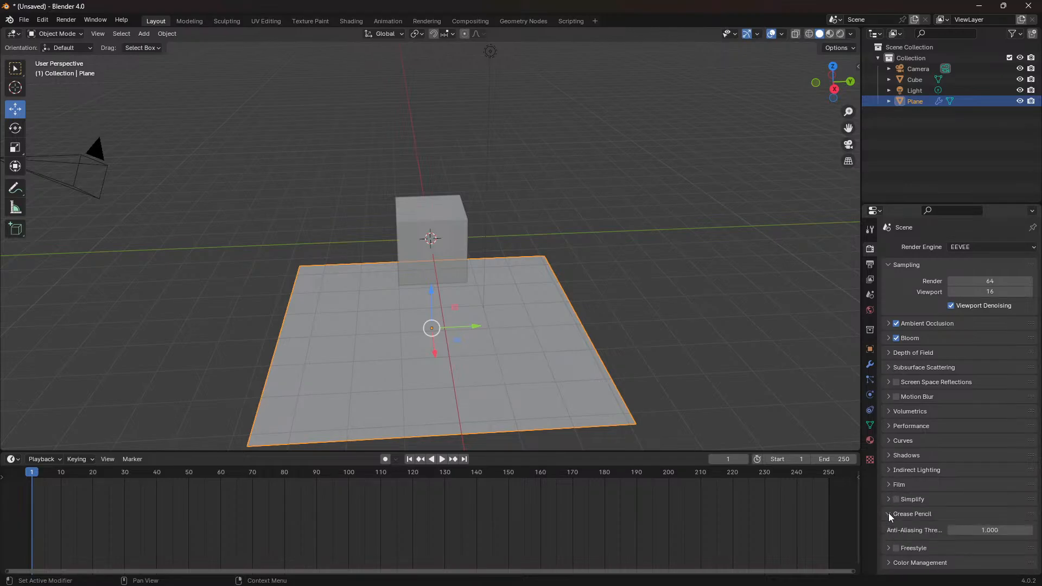
click(889, 514)
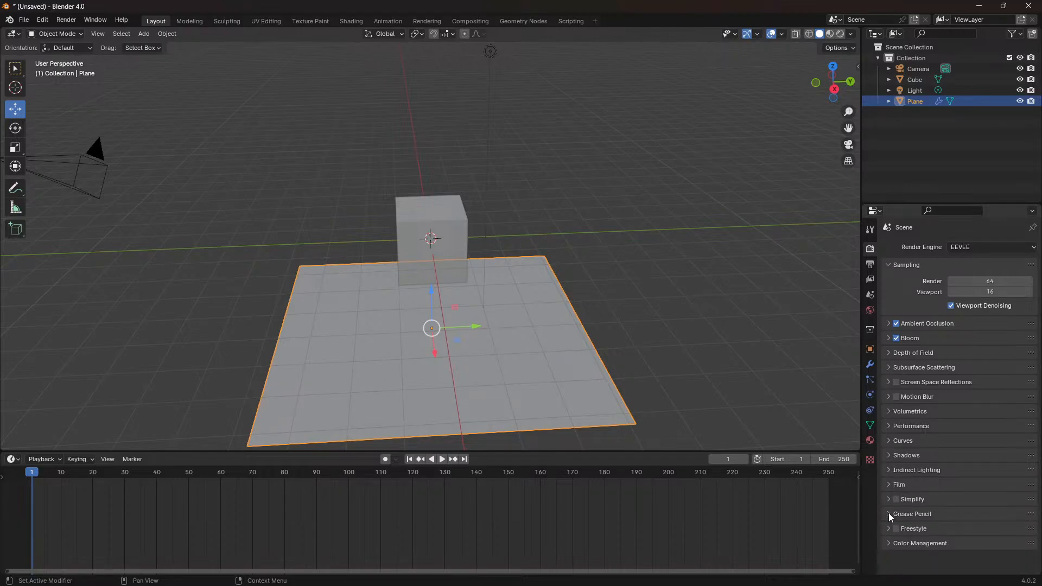
click(890, 428)
click(889, 428)
Set the scene's Volumetrics range to start at 0.000001 m and end at 240 m.
click(890, 413)
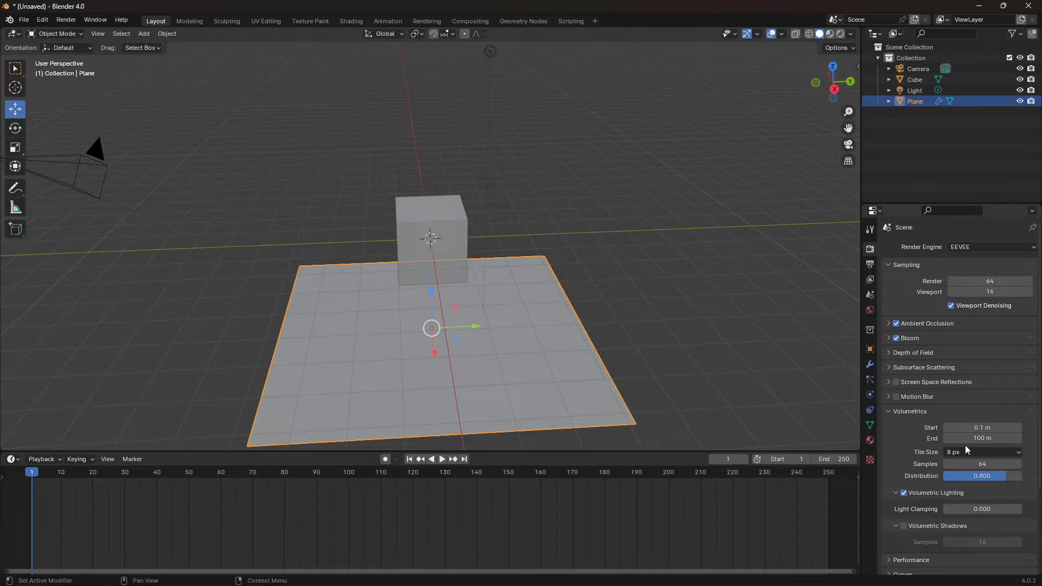
click(979, 440)
text(240)
key(Return)
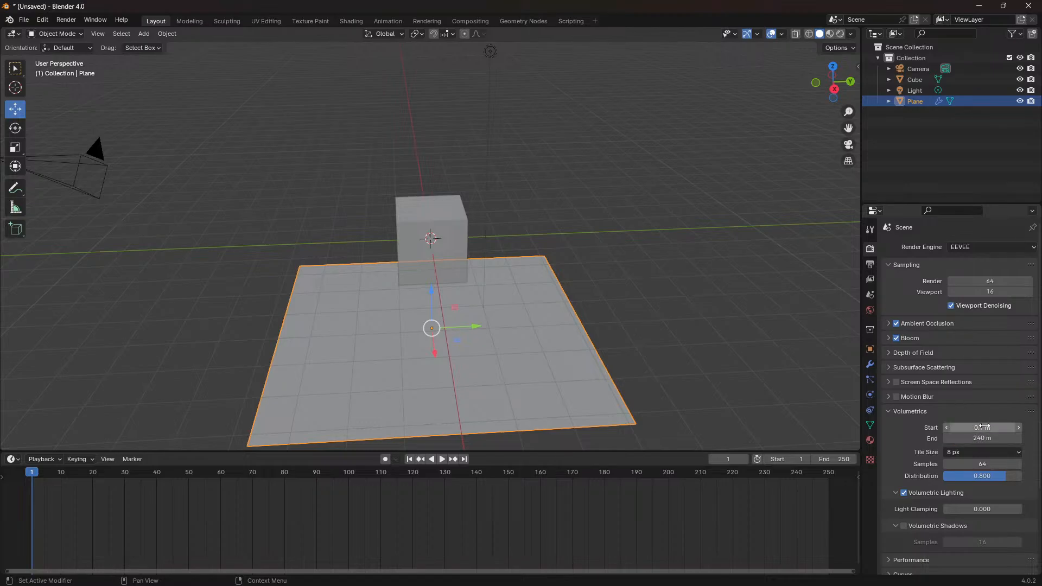
click(985, 427)
text(0.000001)
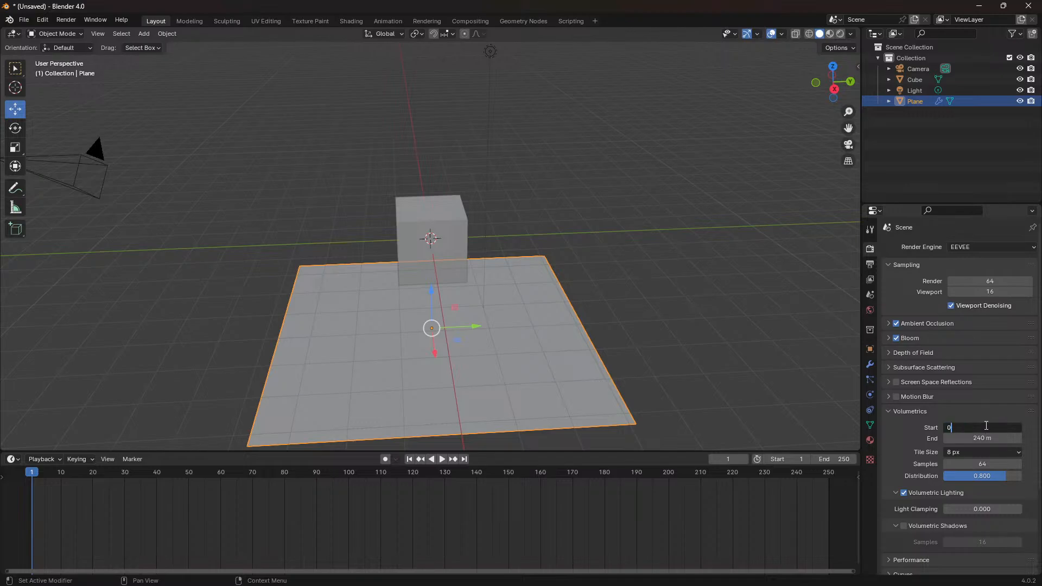
key(Return)
click(885, 411)
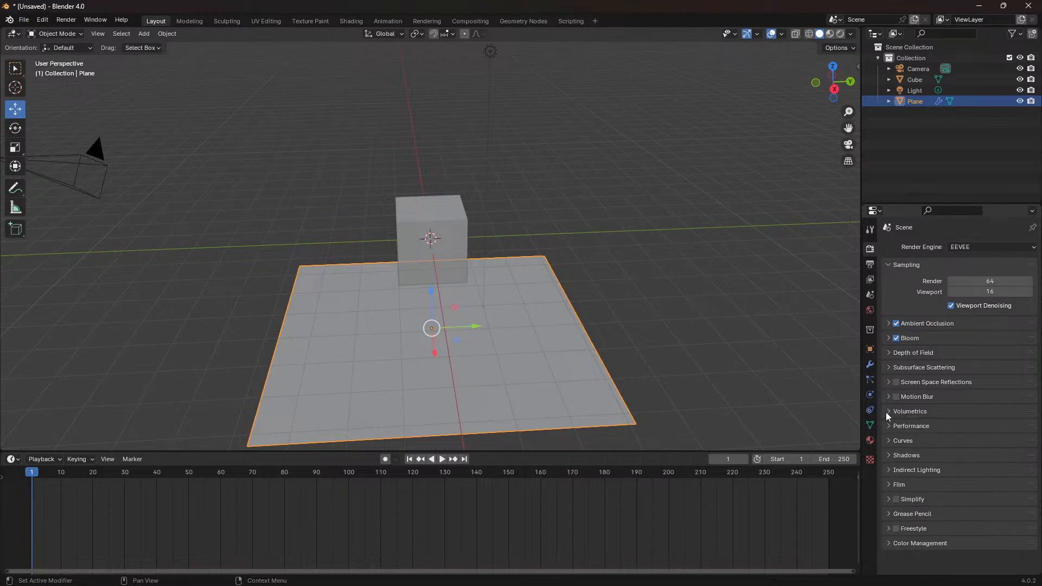
Set the End frame of the plane's particle emission to 240.
click(869, 381)
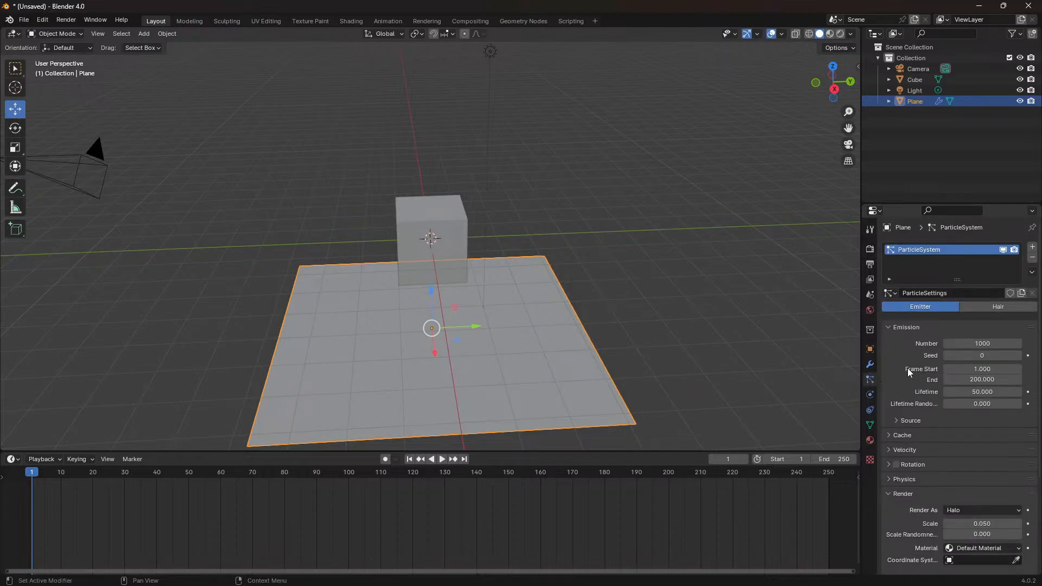
scroll(908, 368, down, 6)
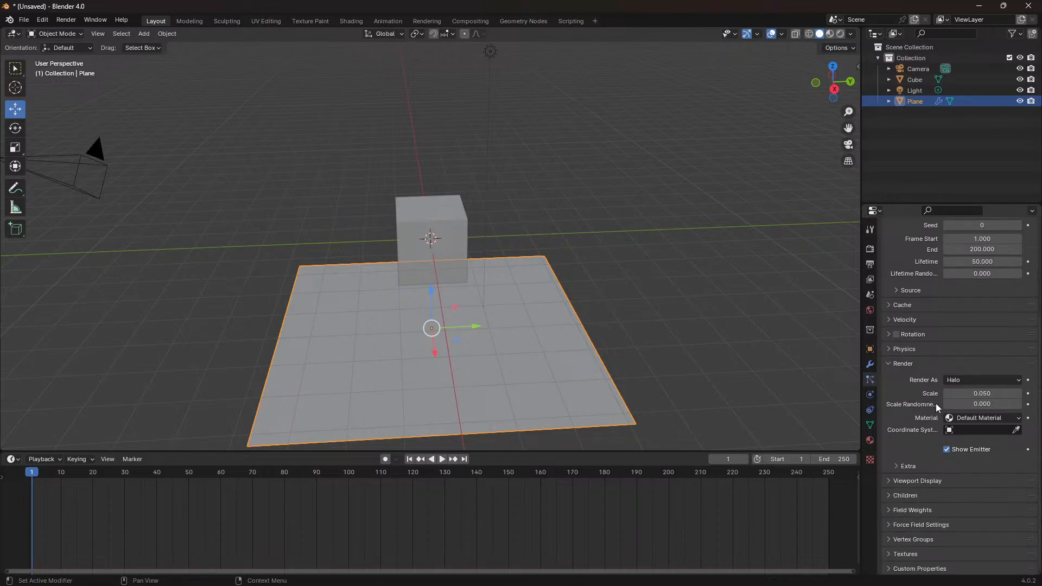
click(886, 362)
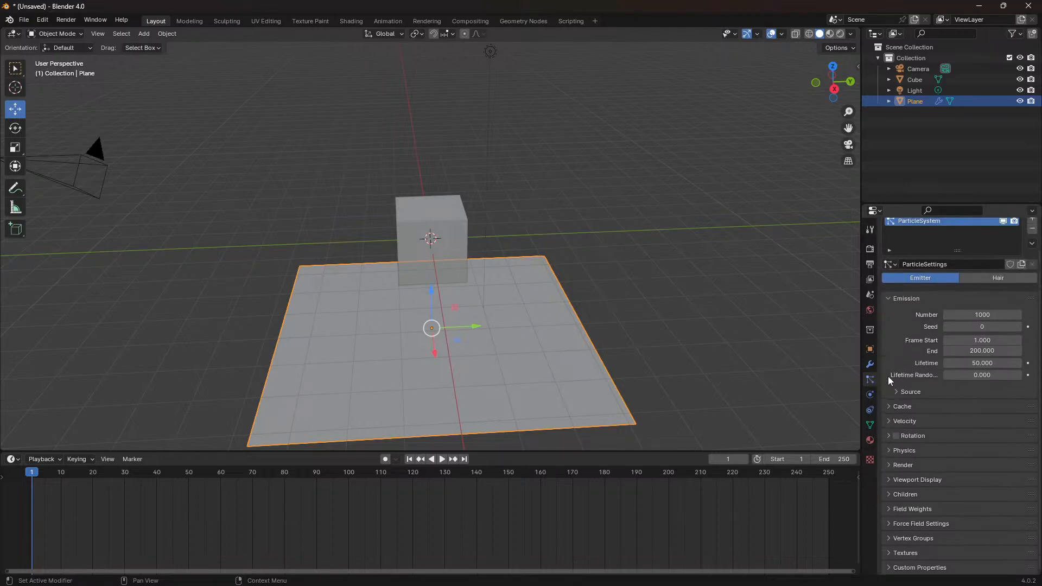
click(980, 351)
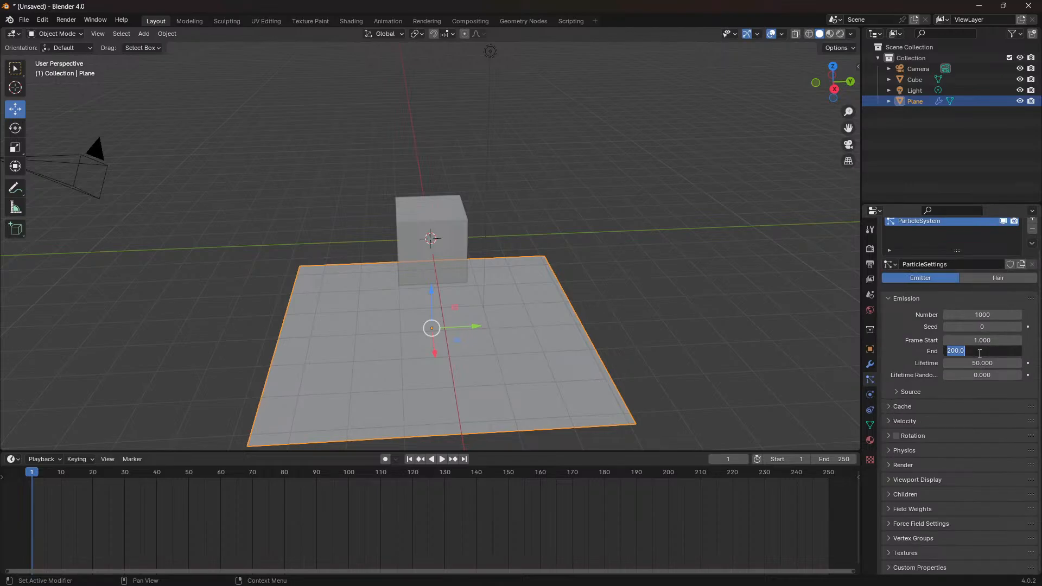
text(240)
key(Return)
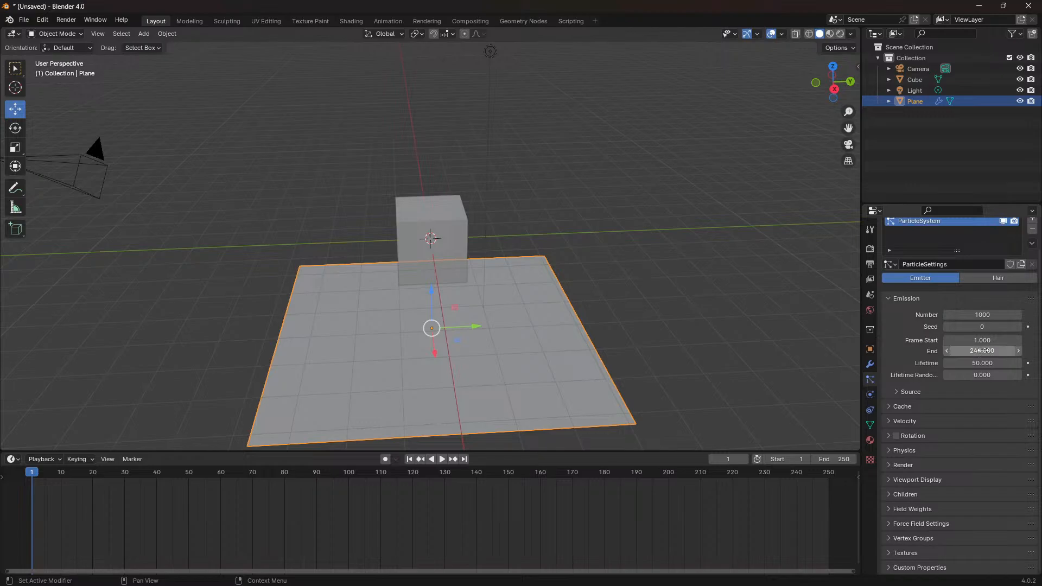
Set the particle emission's Frame Start to 0 and the particle Lifetime to 240.
click(992, 341)
text(0)
key(Return)
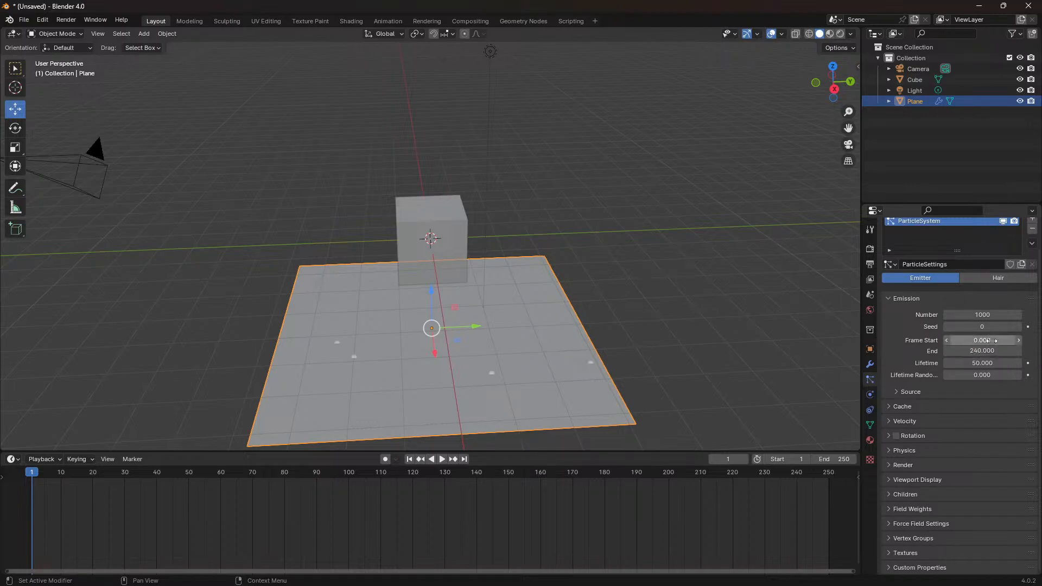
click(972, 363)
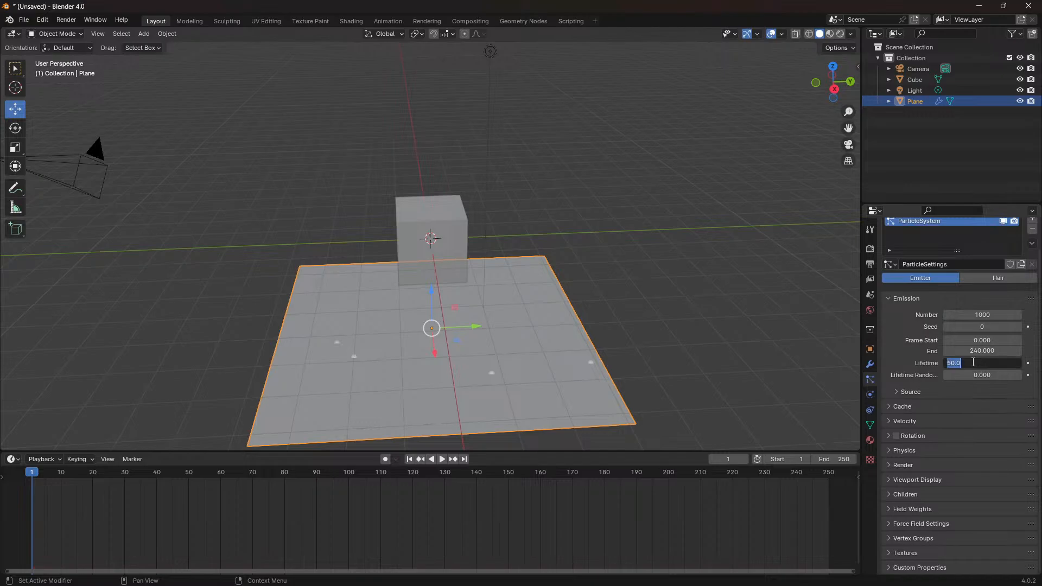
text(240)
key(Return)
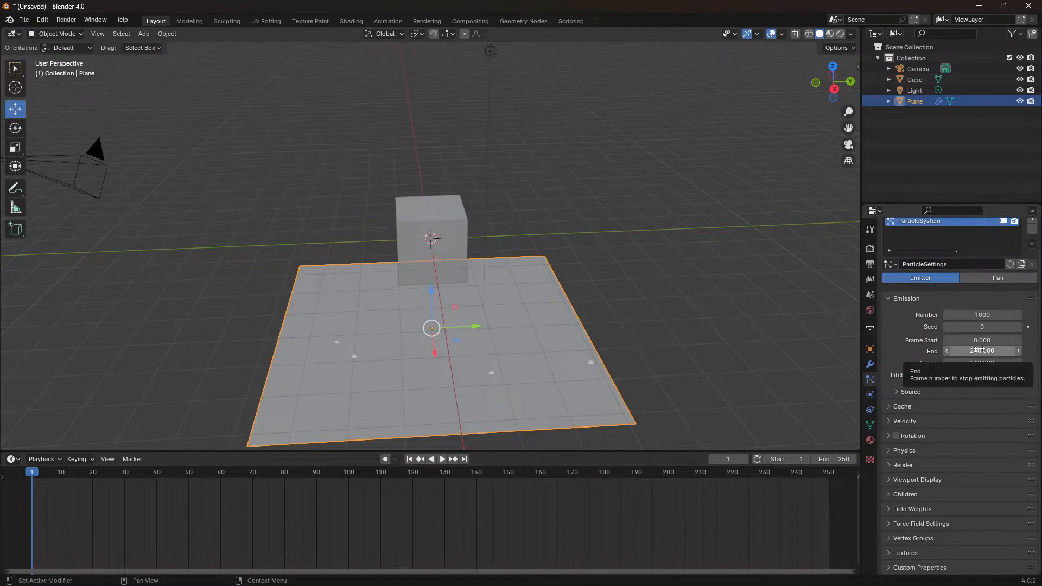
Set the particle emission's Frame Start to -100 so particles exist before the animation begins.
click(981, 338)
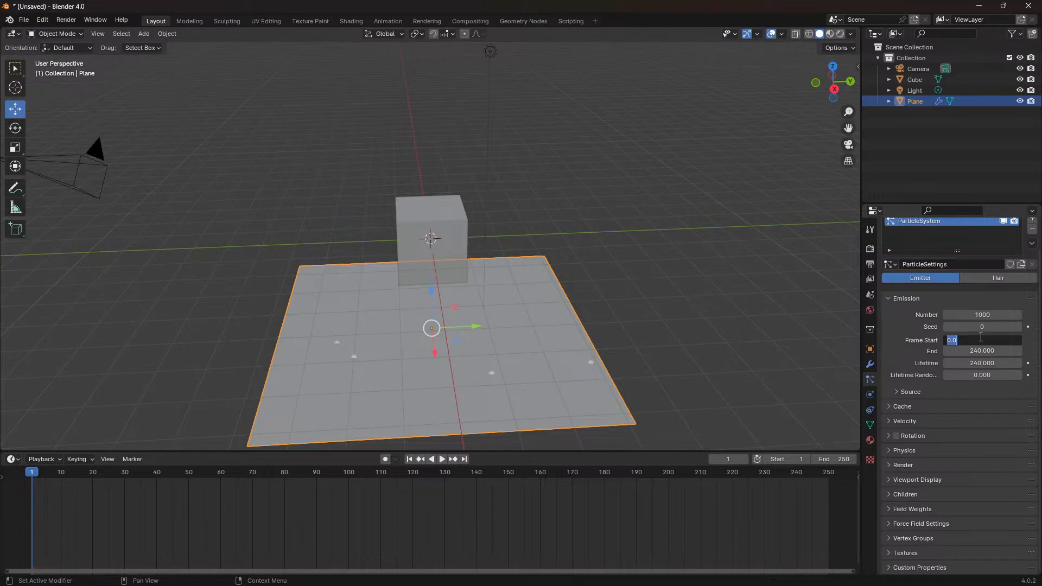
text(-2)
key(BackSpace)
text(100)
key(Return)
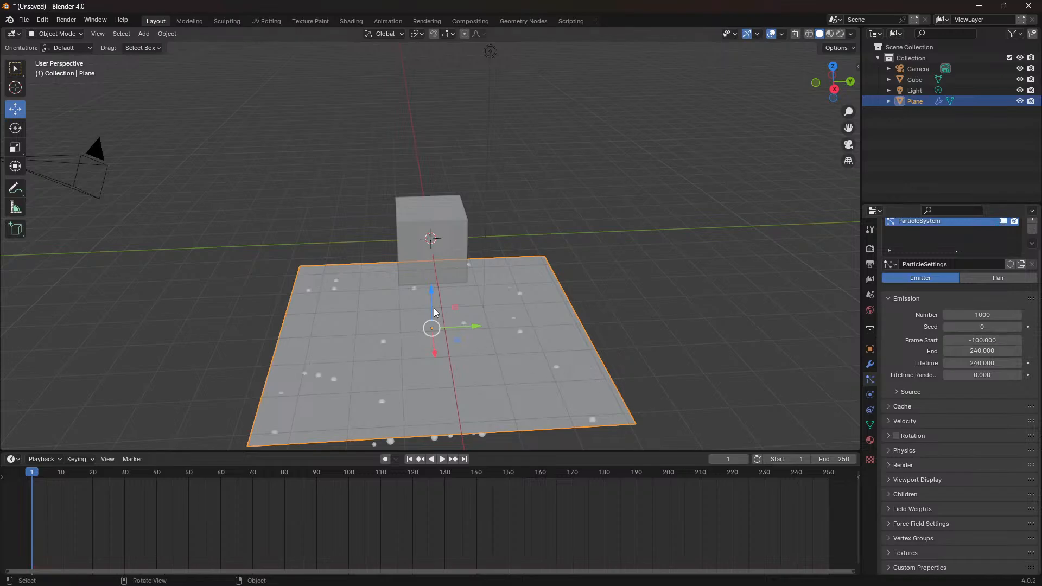
Reduce the Gravity field weight of the plane's particle system to 0.
middle_drag(617, 299, 639, 288)
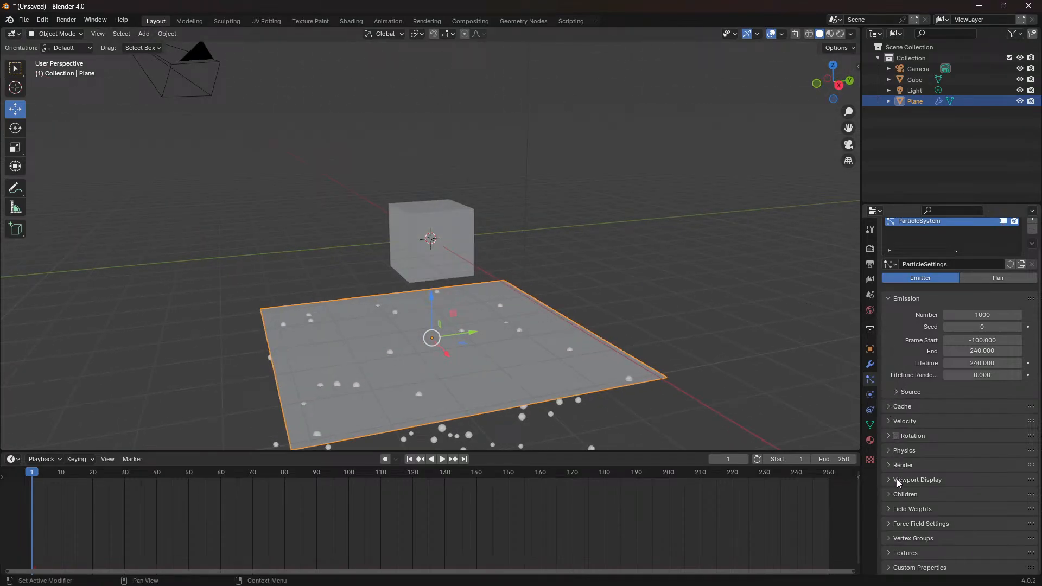
click(887, 509)
scroll(911, 539, down, 2)
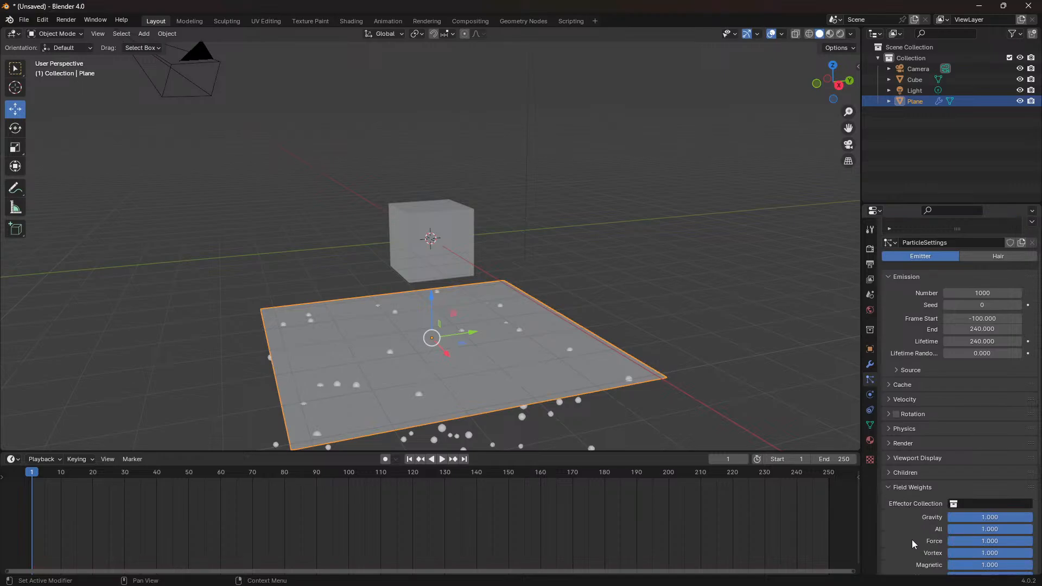
scroll(912, 539, down, 2)
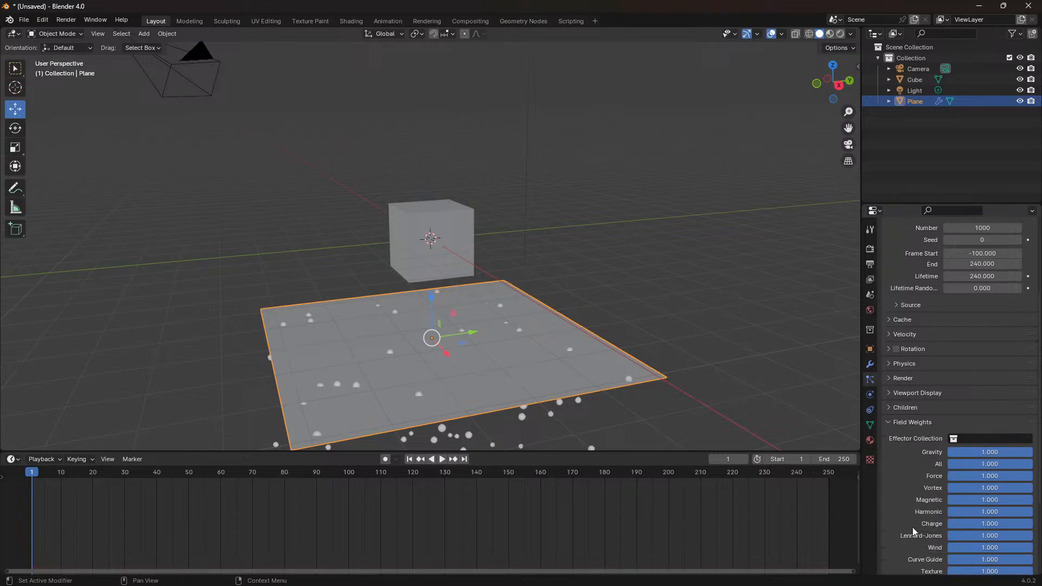
click(989, 451)
click(989, 451)
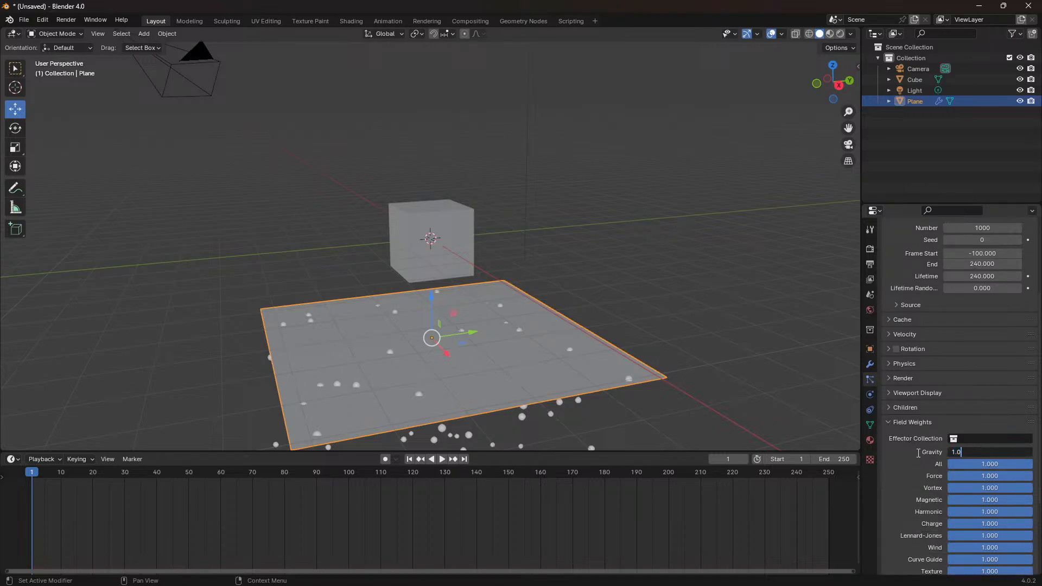
key(Return)
drag(983, 452, 947, 455)
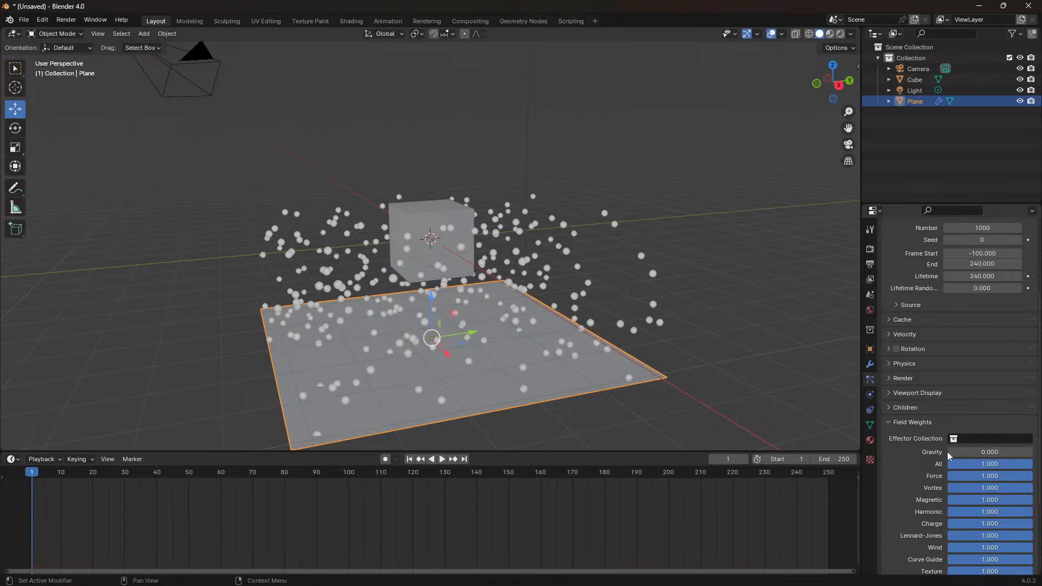
Check the particles through the scene camera, return to the perspective view, and look over the remaining field weights.
mouse_move(725, 357)
middle_down()
mouse_move(616, 350)
mouse_move(717, 348)
middle_up()
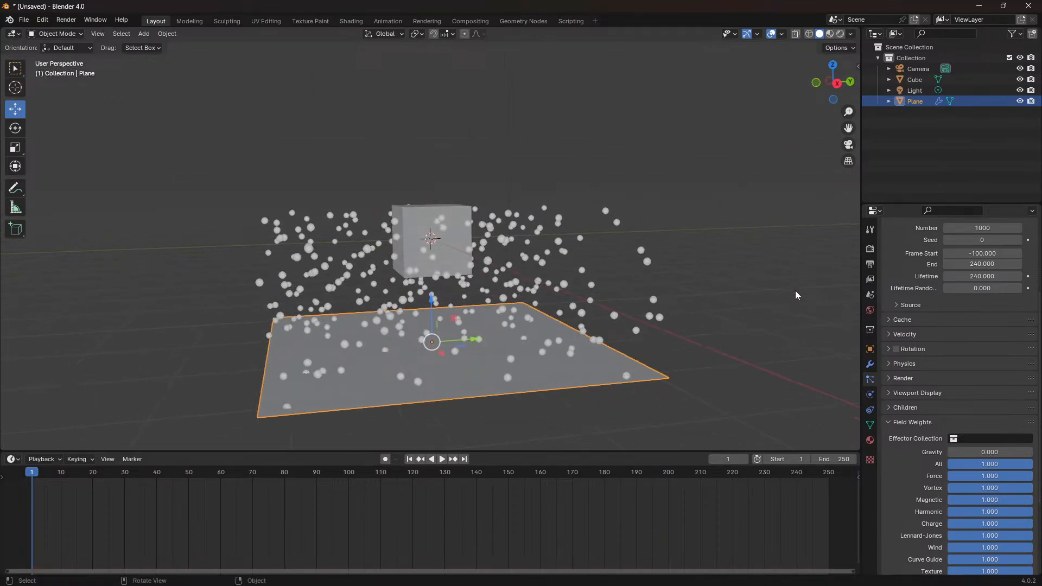
click(842, 148)
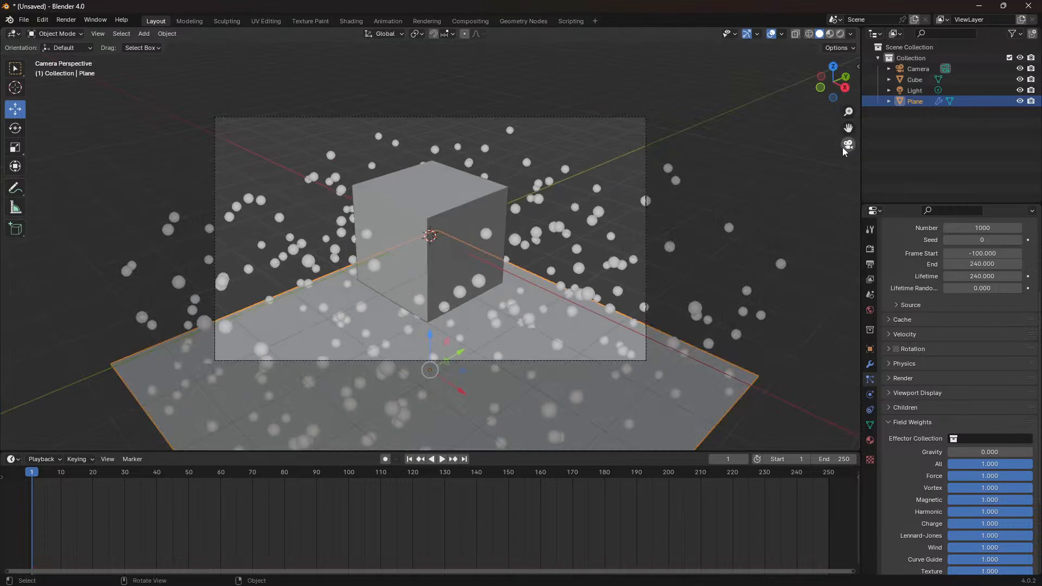
click(842, 147)
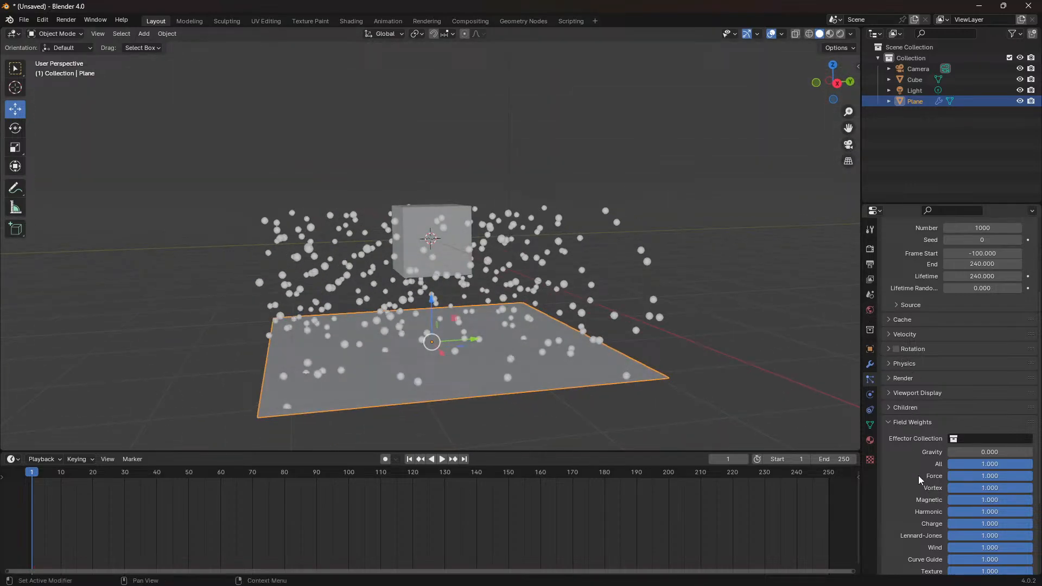
scroll(918, 479, down, 1)
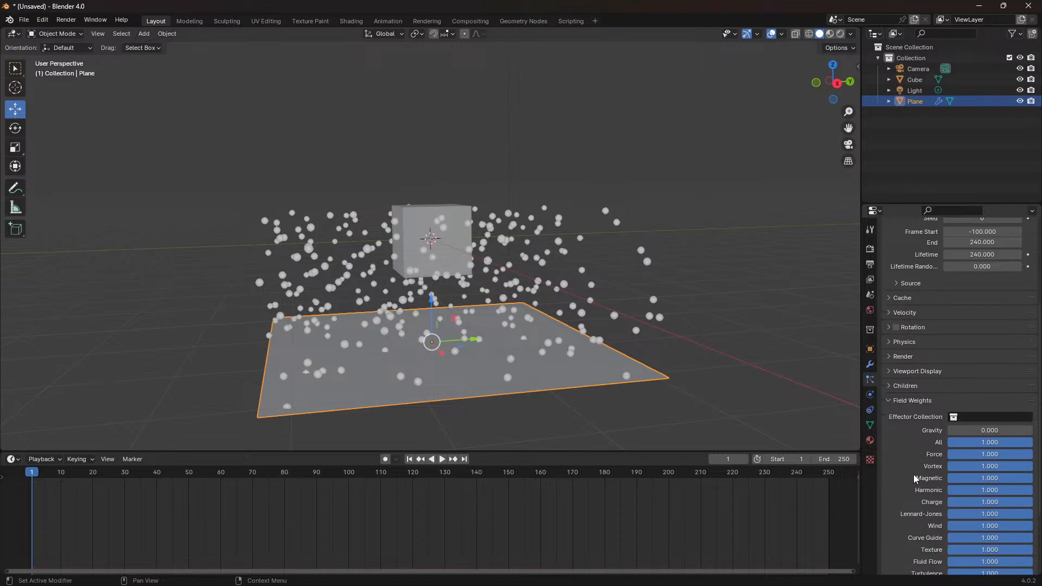
scroll(915, 468, down, 1)
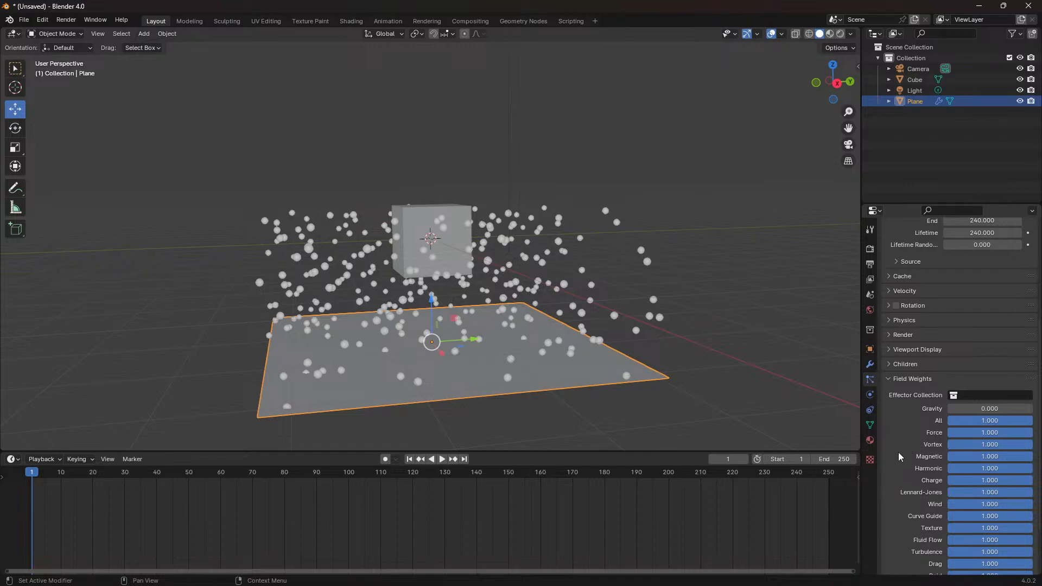
scroll(907, 522, down, 2)
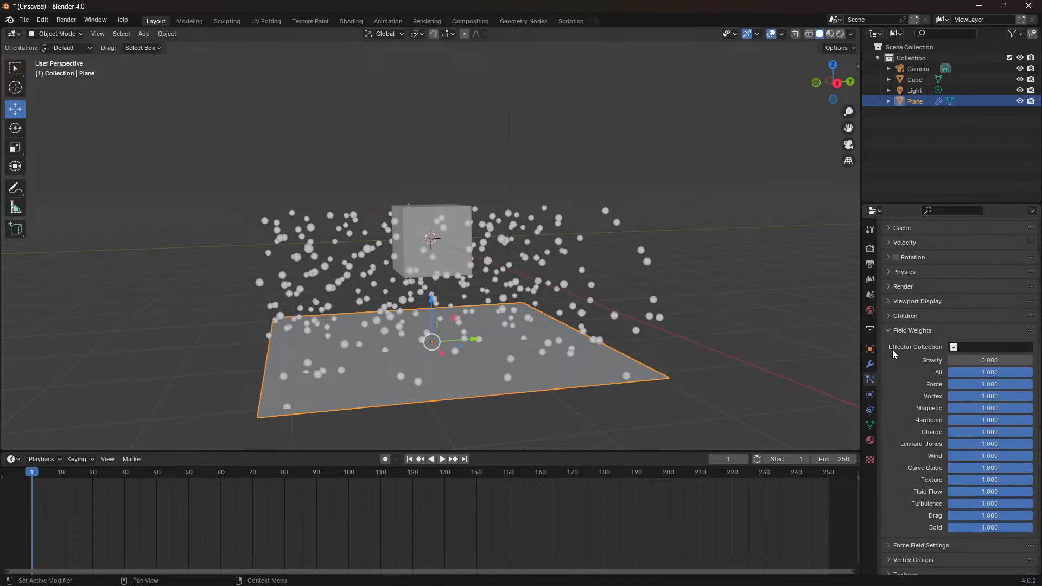
Collapse the field weights, set Lifetime Randomness to about 0.449, and play the particle animation briefly.
click(888, 331)
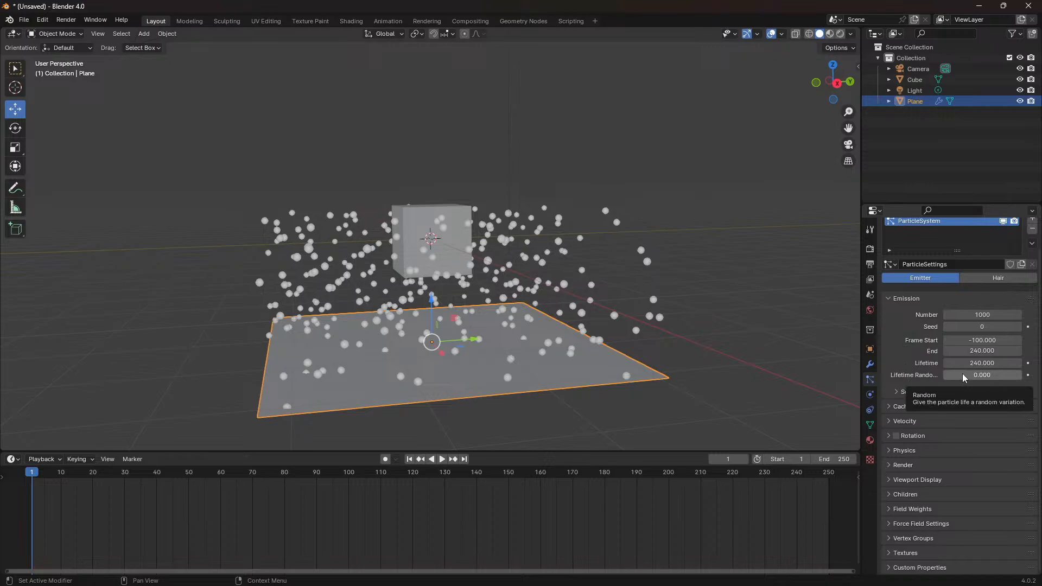
mouse_move(962, 374)
mouse_down()
mouse_move(1020, 375)
mouse_move(979, 374)
mouse_up()
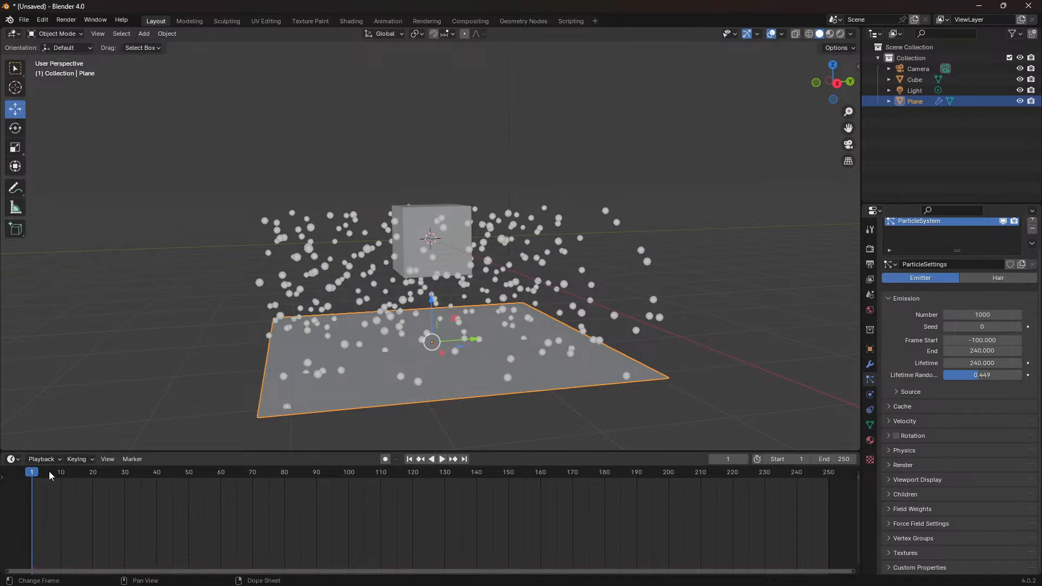
key(space)
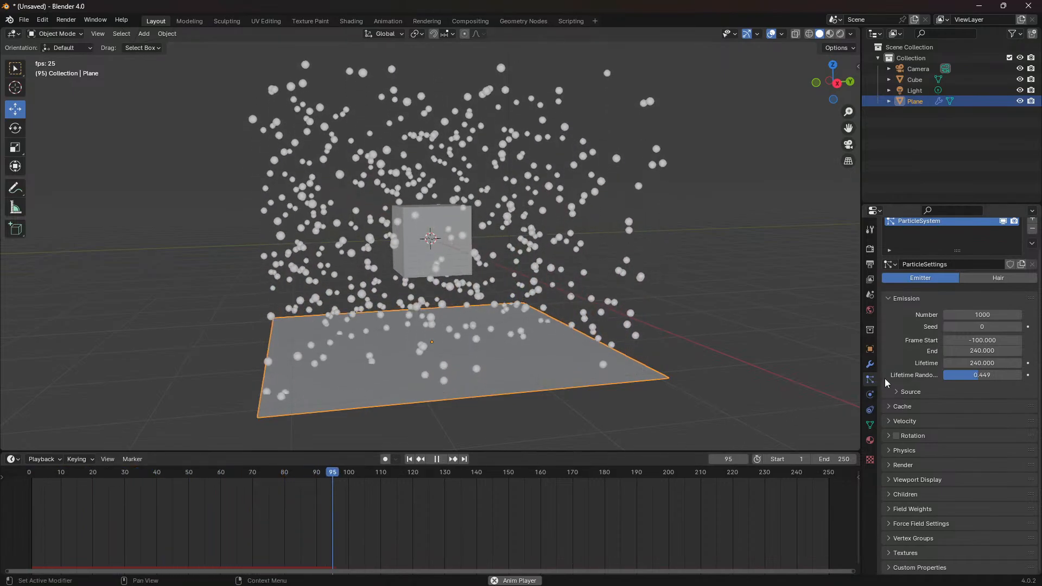
key(space)
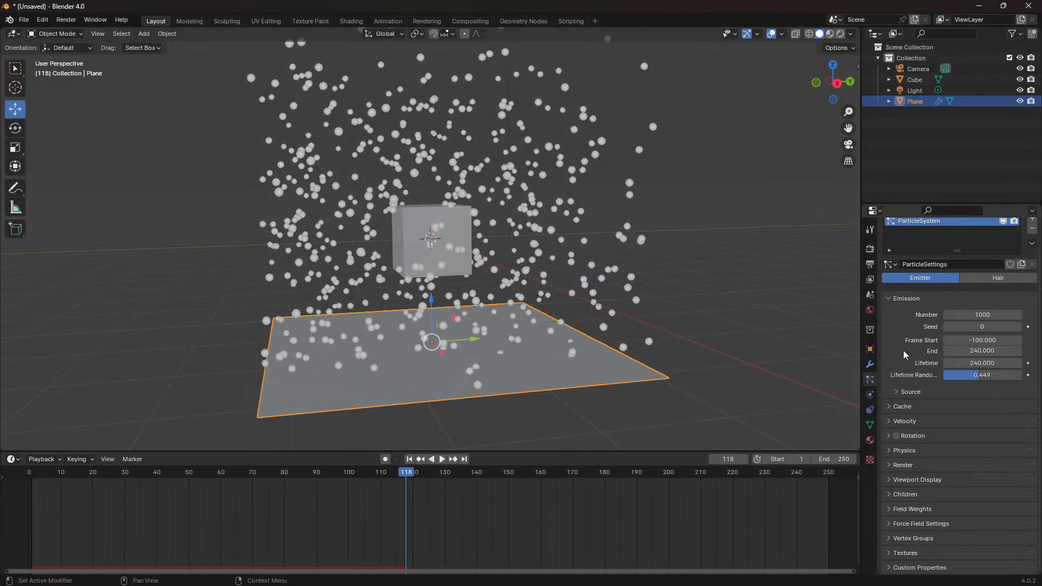
Set the particles' render Scale Randomness to 0.320 and play the animation briefly to check the size variation.
click(889, 465)
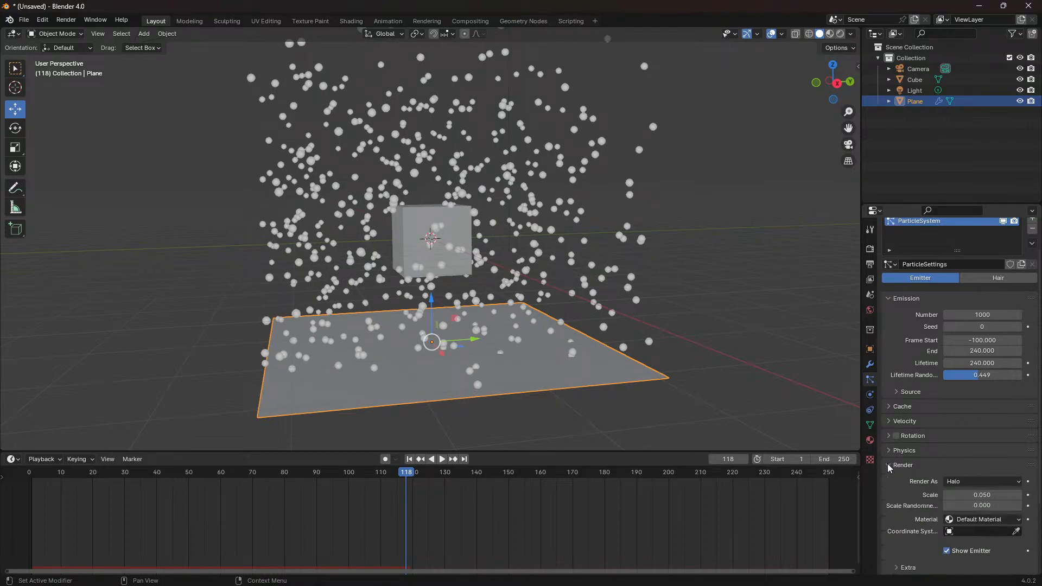
scroll(888, 467, down, 1)
scroll(889, 468, down, 1)
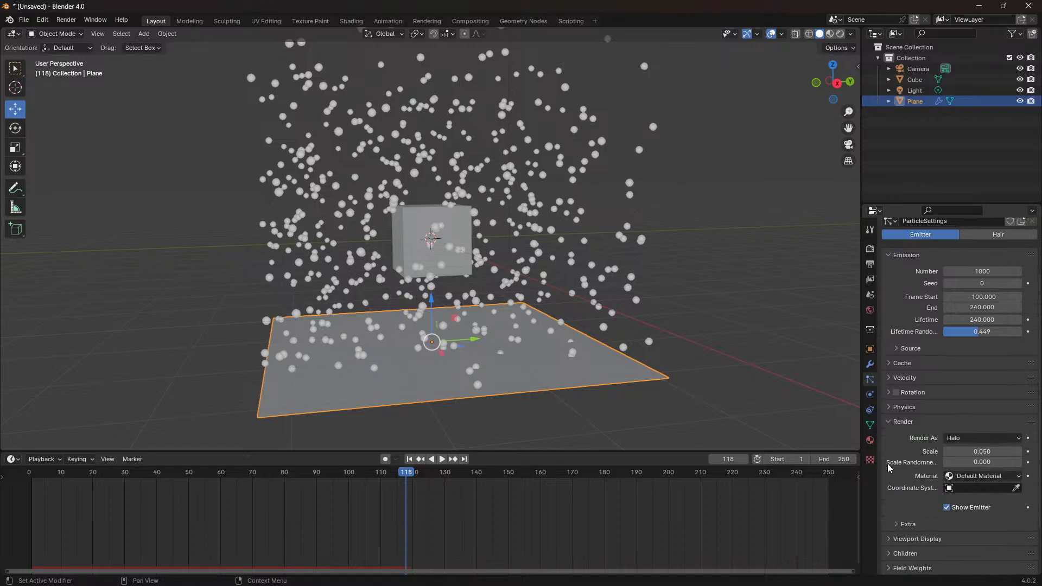
scroll(888, 468, down, 1)
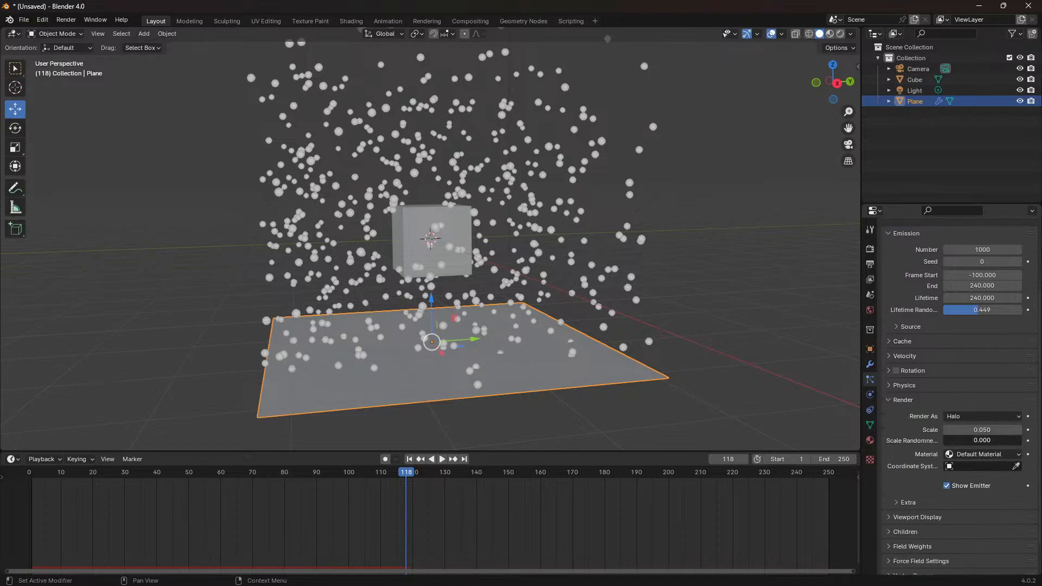
drag(944, 440, 967, 440)
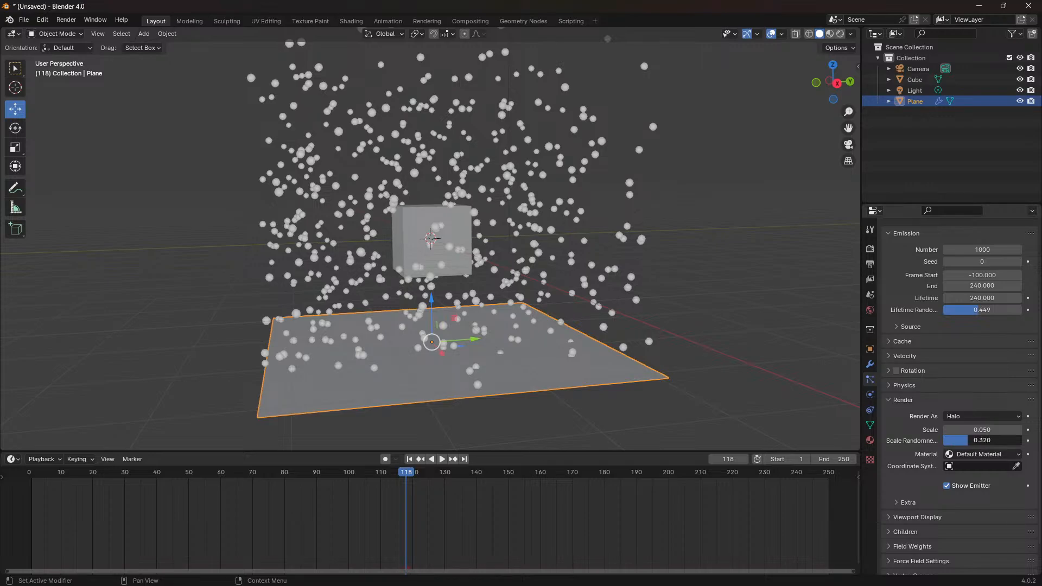
click(30, 480)
key(space)
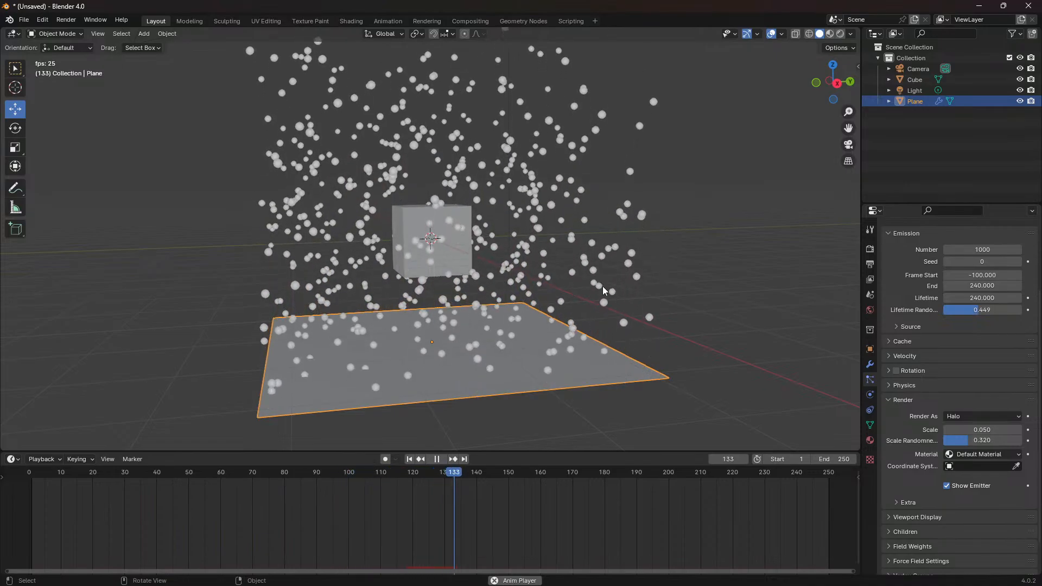
key(space)
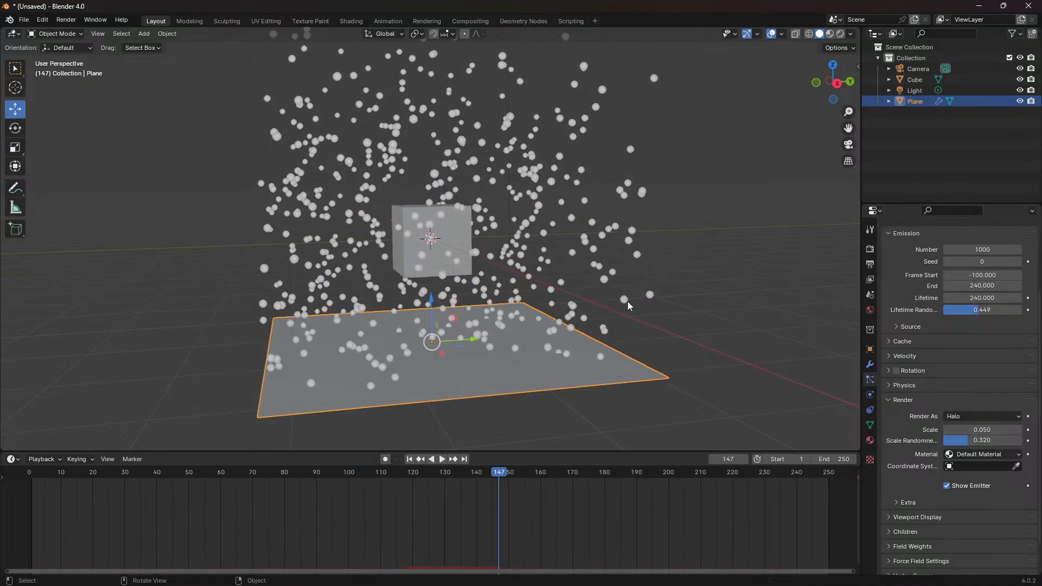
Collapse the particle Render settings, glance at the Physics settings, and expand the Velocity settings.
click(887, 402)
click(890, 451)
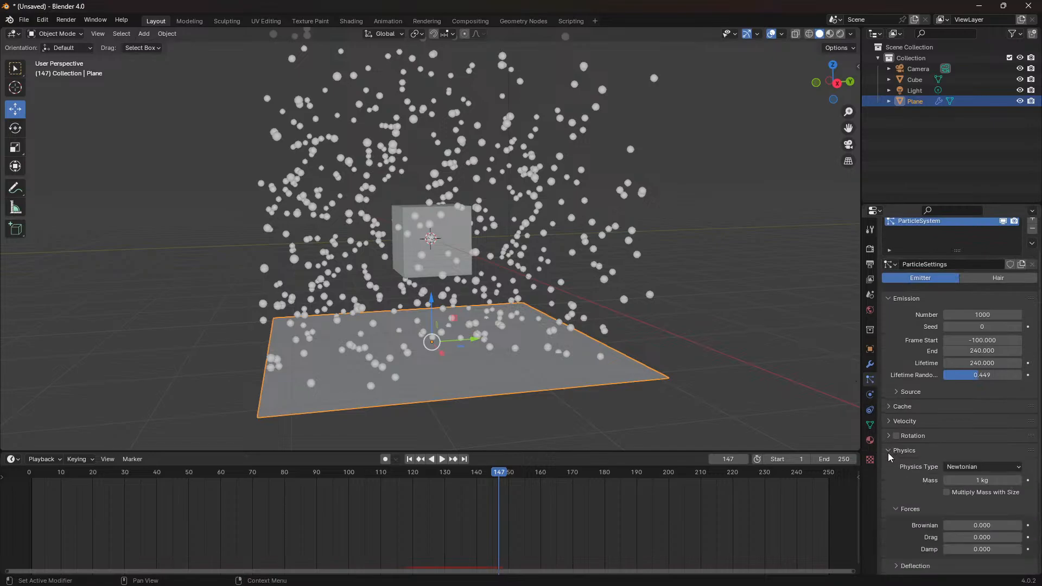
click(885, 449)
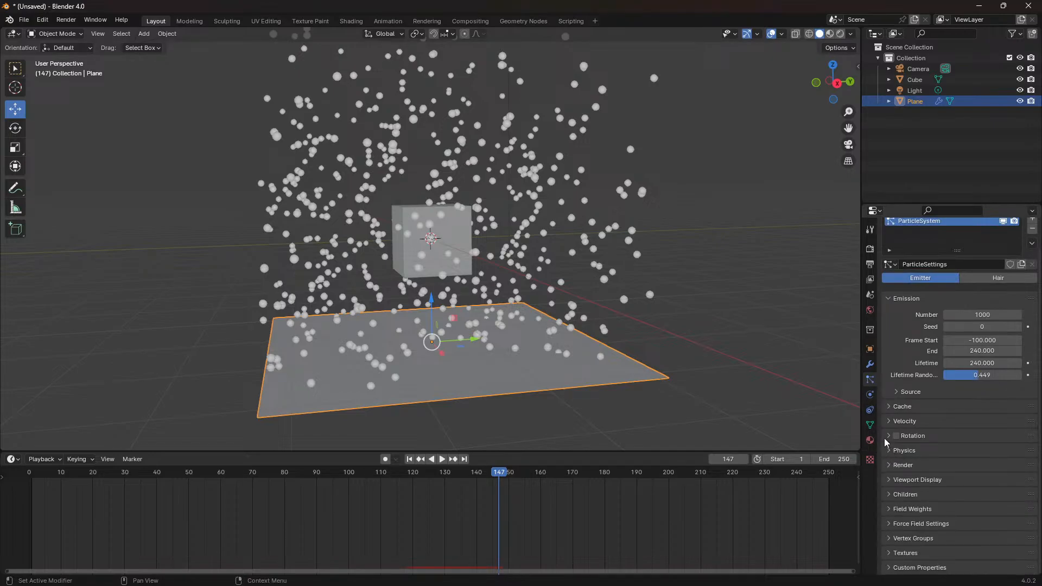
click(888, 422)
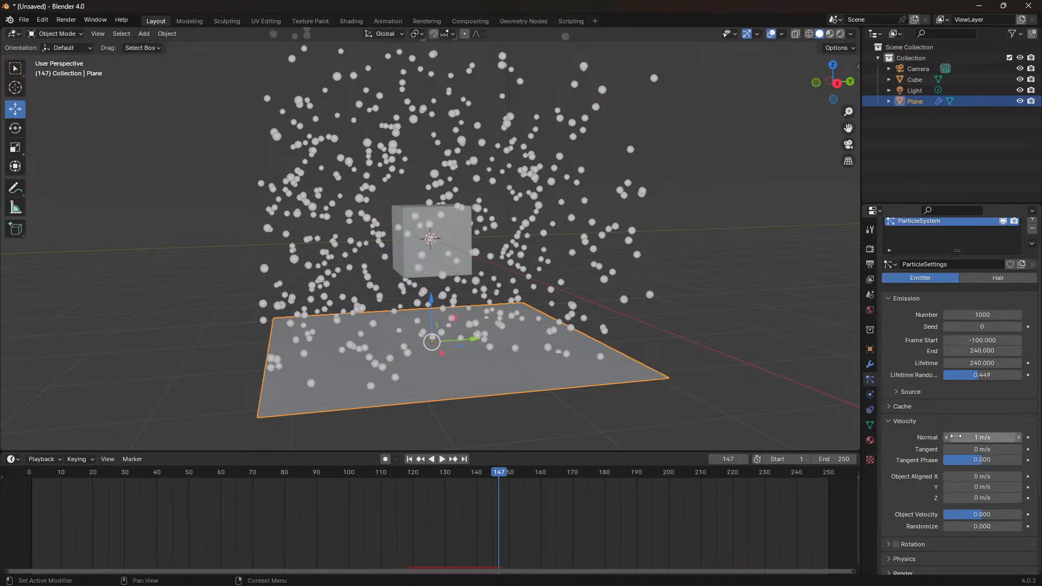
Raise the particles' Normal velocity to 4.21 m/s and play the animation from the start.
drag(982, 438, 990, 437)
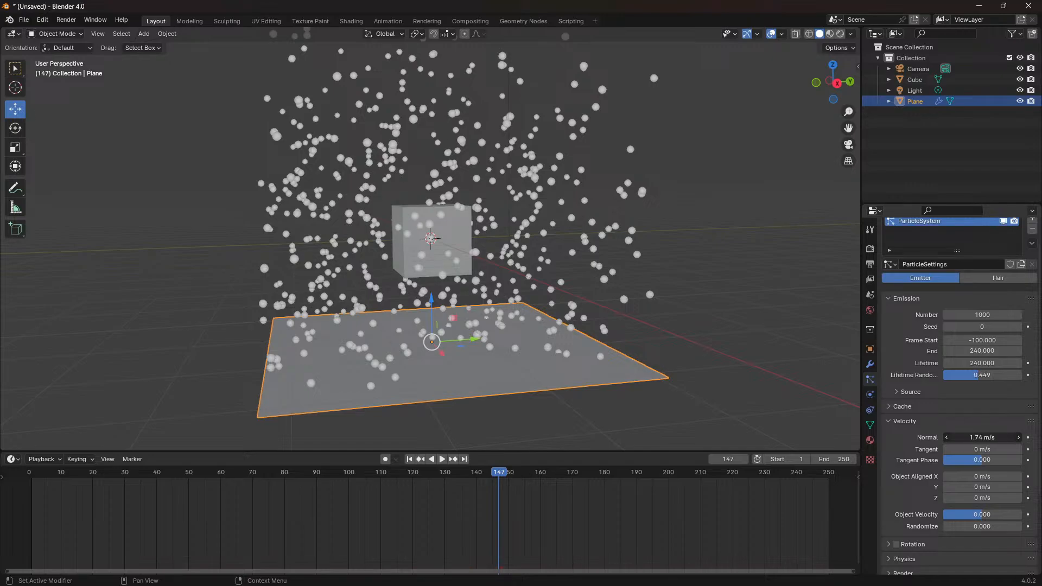
drag(991, 437, 1007, 437)
click(29, 478)
key(space)
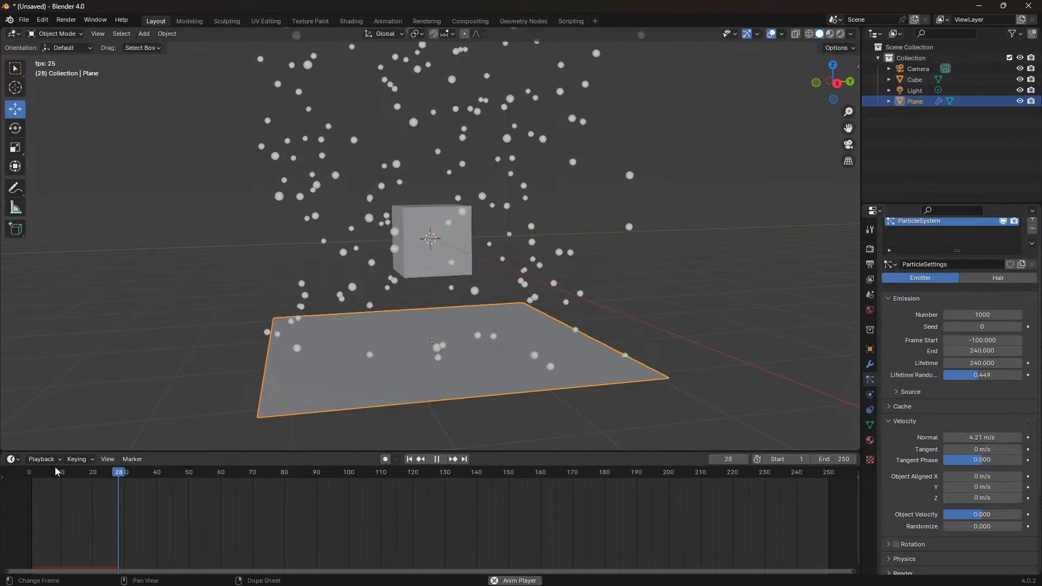
key(space)
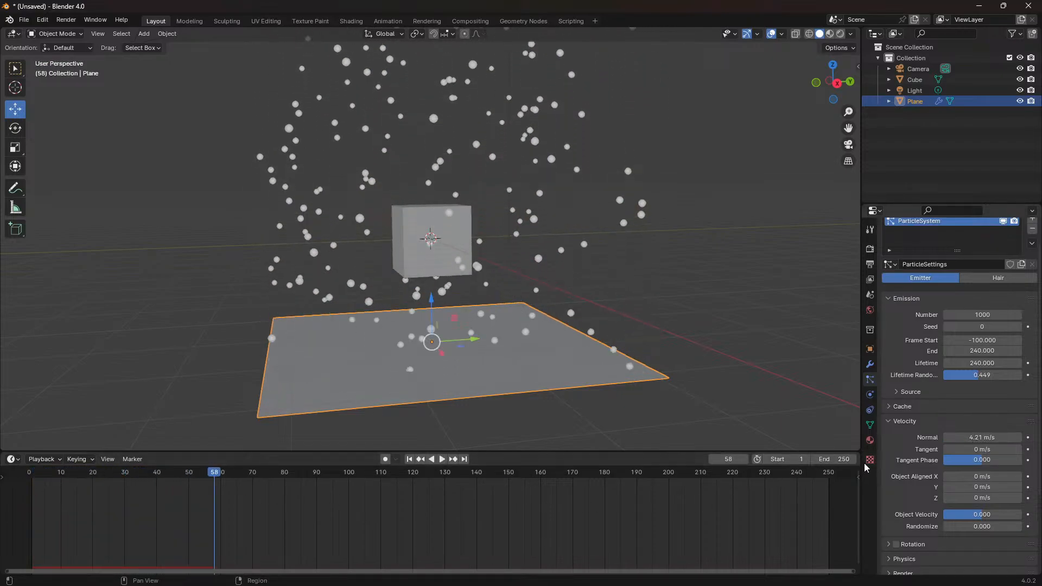
Set the particles' Normal velocity to 2.25 m/s and play the animation from frame 1.
click(979, 436)
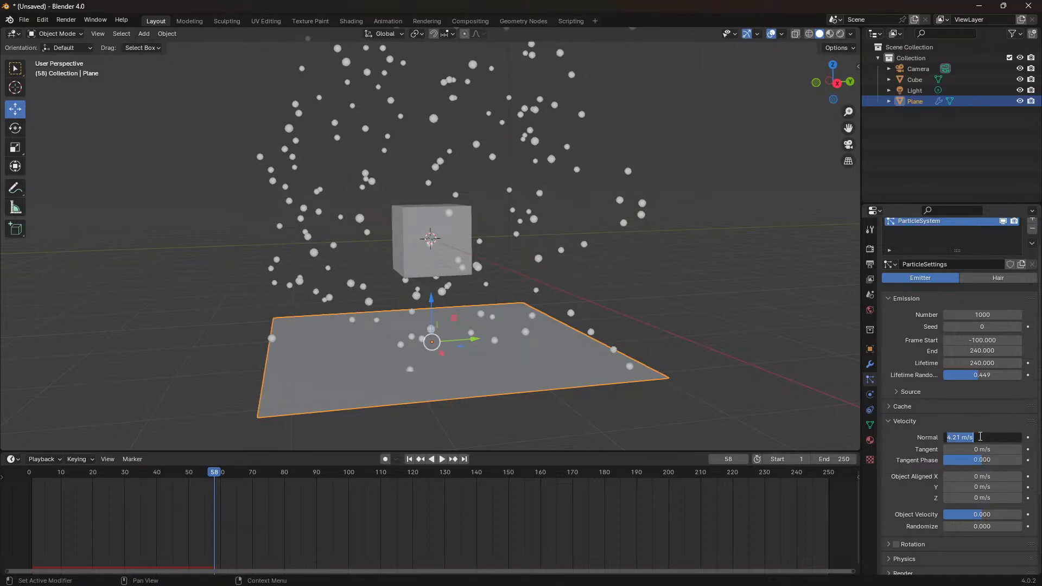
text(2.25)
key(Return)
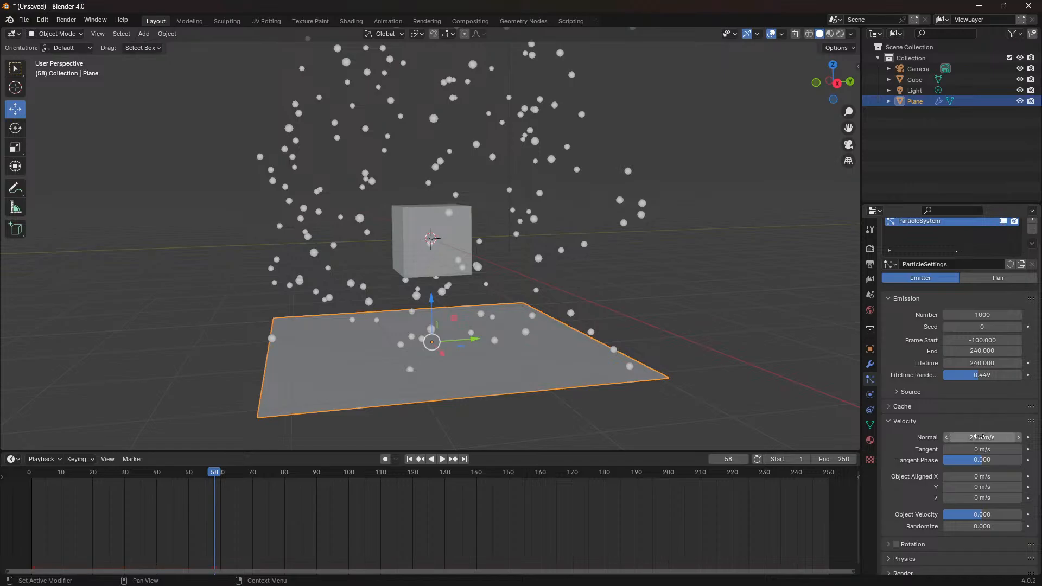
click(32, 474)
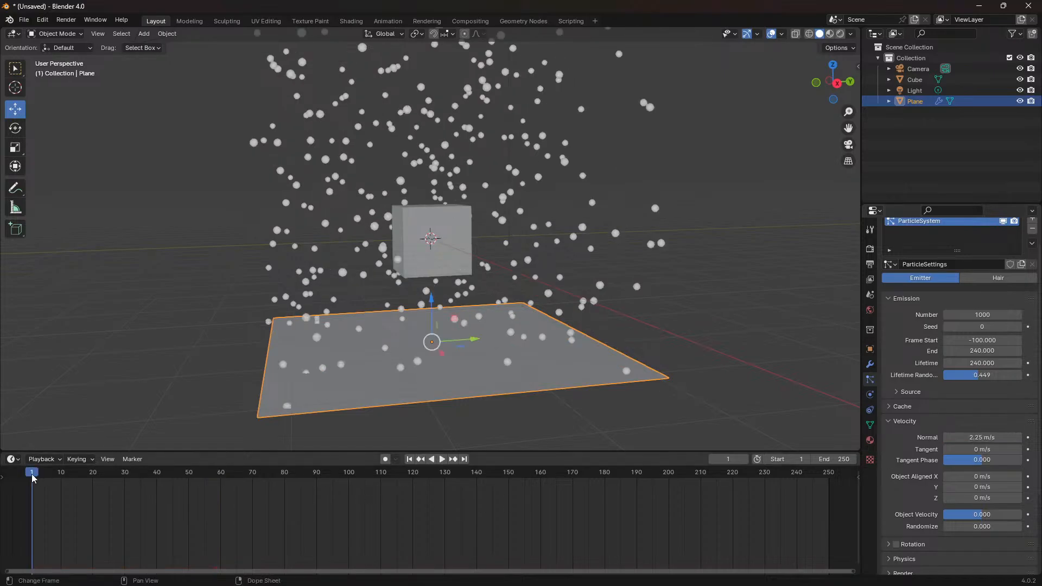
key(space)
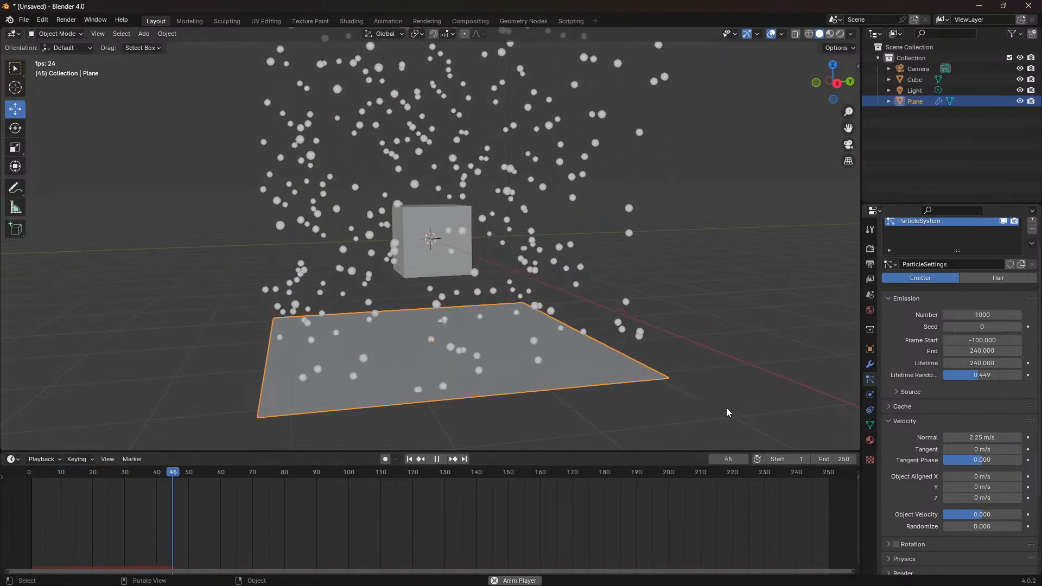
key(space)
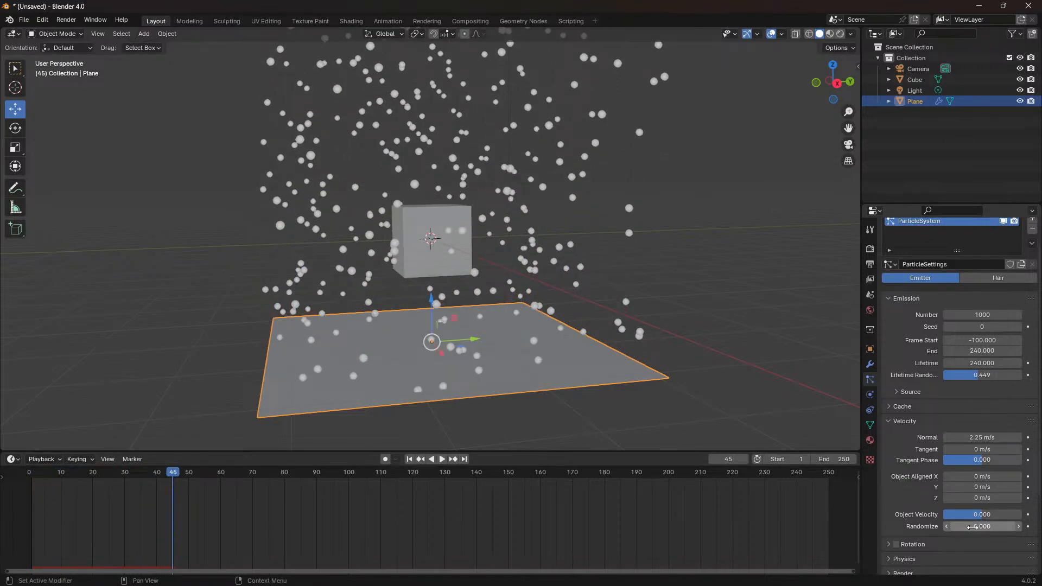
Try a velocity Randomize value of 1.590 and play the particle animation.
drag(972, 527, 973, 527)
click(41, 473)
key(space)
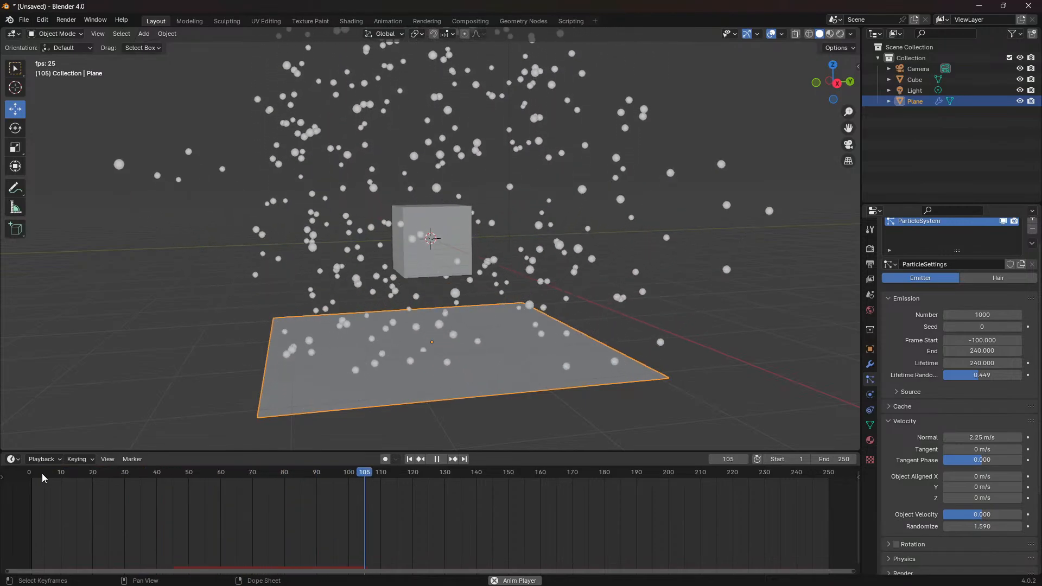
key(space)
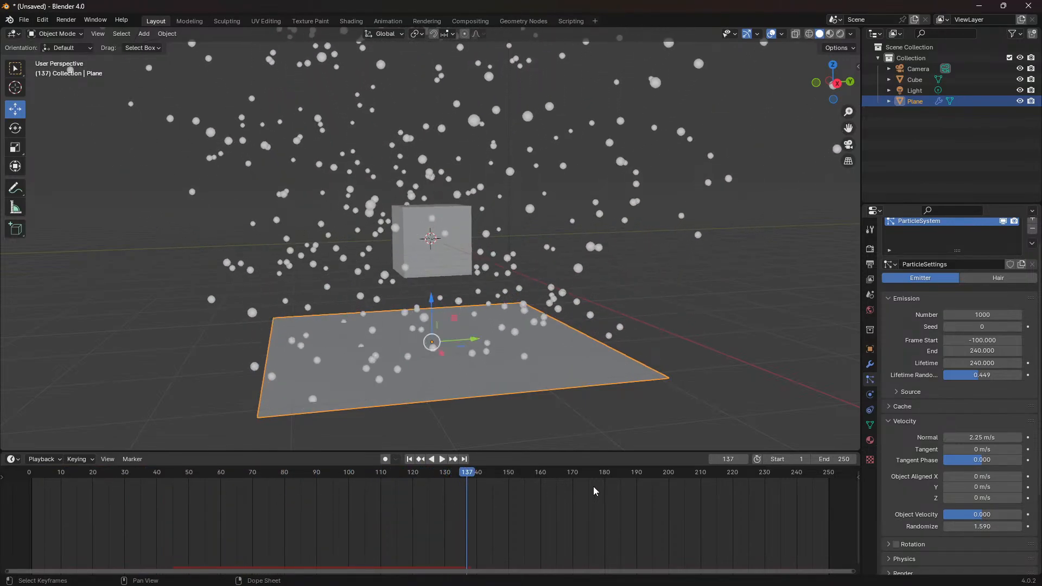
Try a velocity Randomize value of 0.350 and replay the particle animation.
click(980, 525)
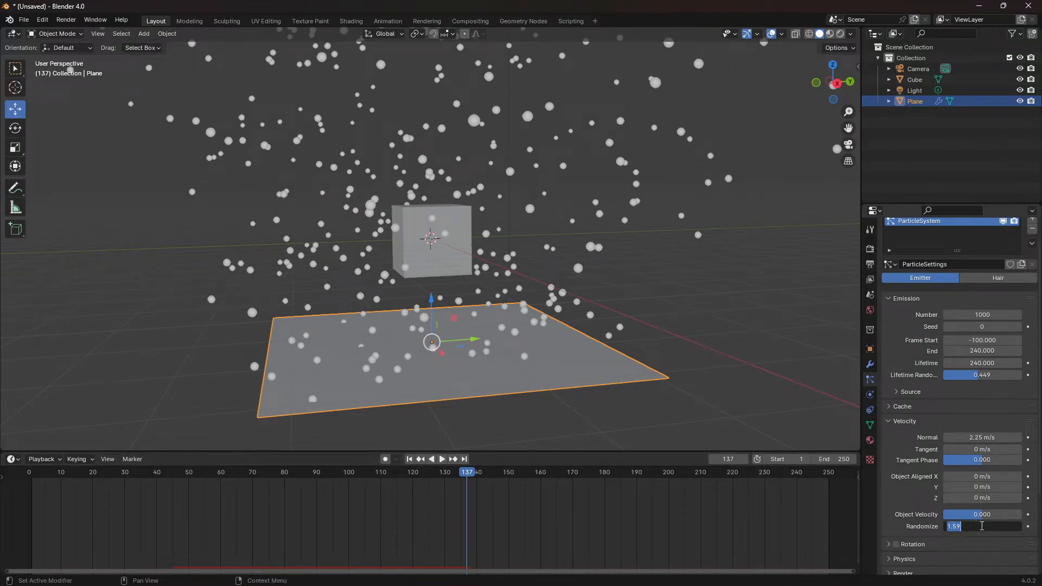
key(BackSpace)
key(Return)
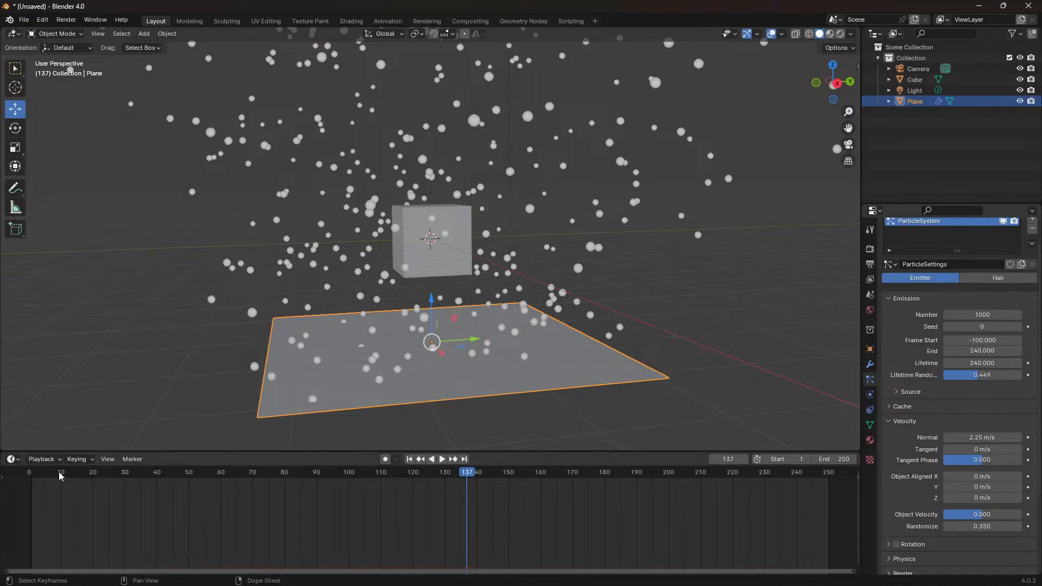
click(37, 473)
key(space)
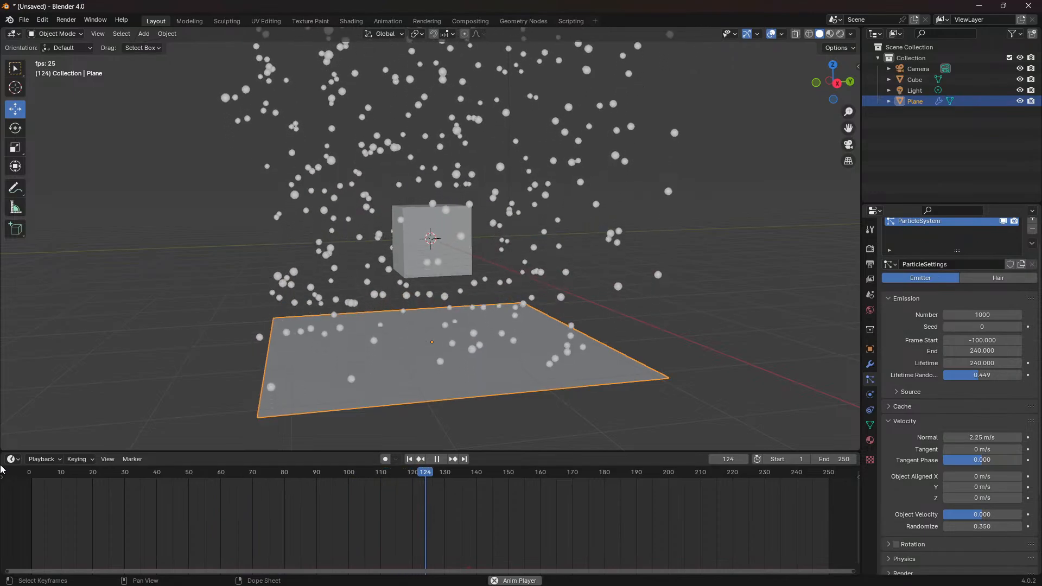
key(space)
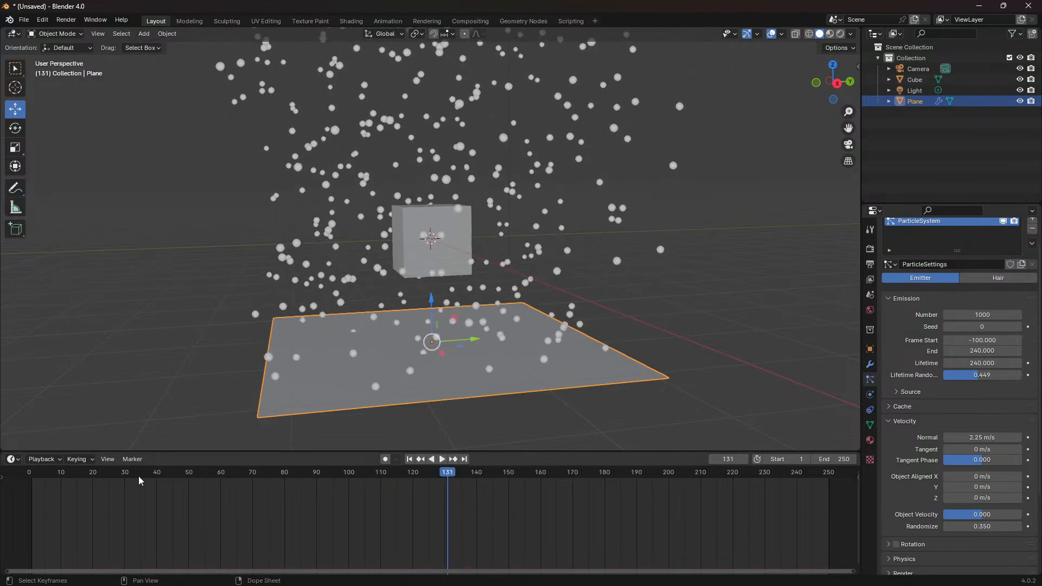
Set the velocity Randomize value to 0.650 and play the particle animation from the start.
click(977, 525)
key(BackSpace)
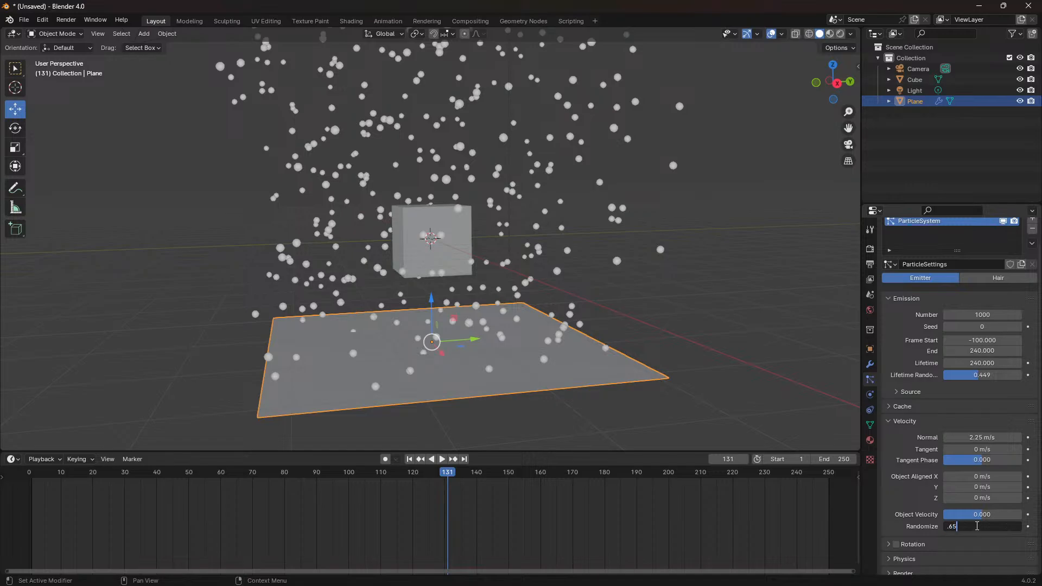
key(Return)
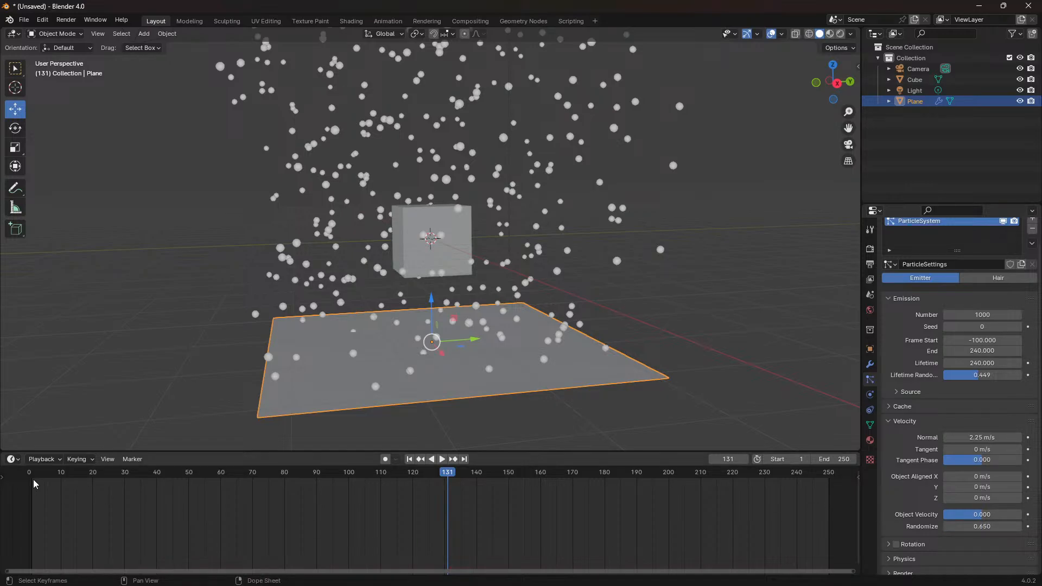
click(28, 466)
key(space)
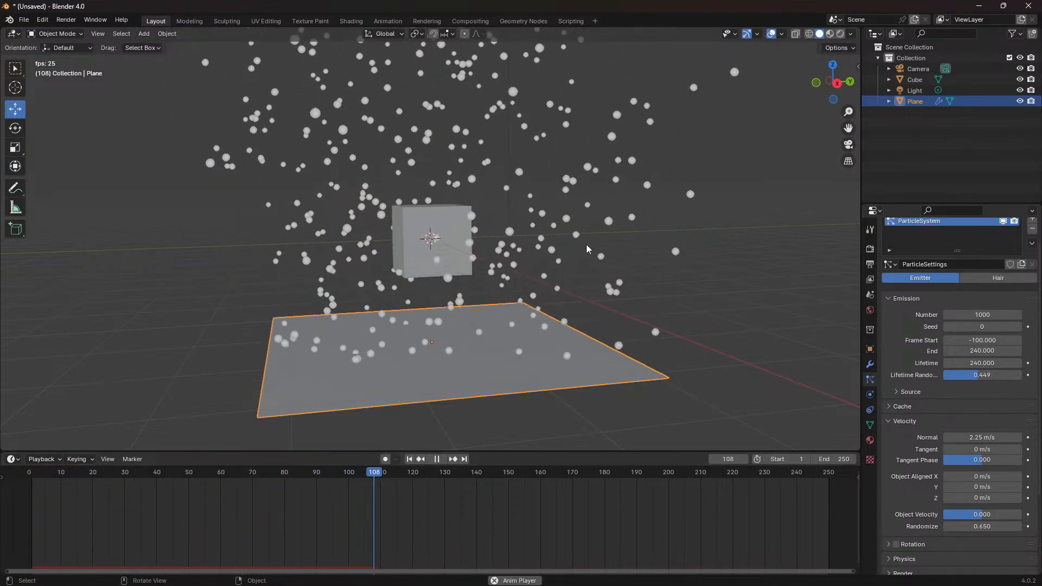
key(space)
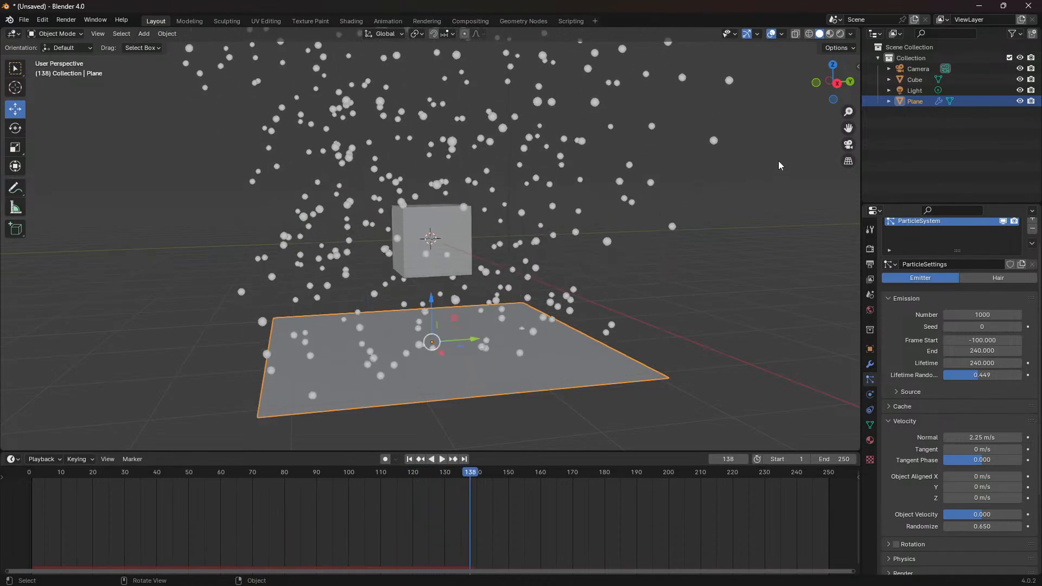
Play the particles through the scene camera, switch to Material Preview shading, return to the perspective view, and stop playback.
click(848, 144)
key(space)
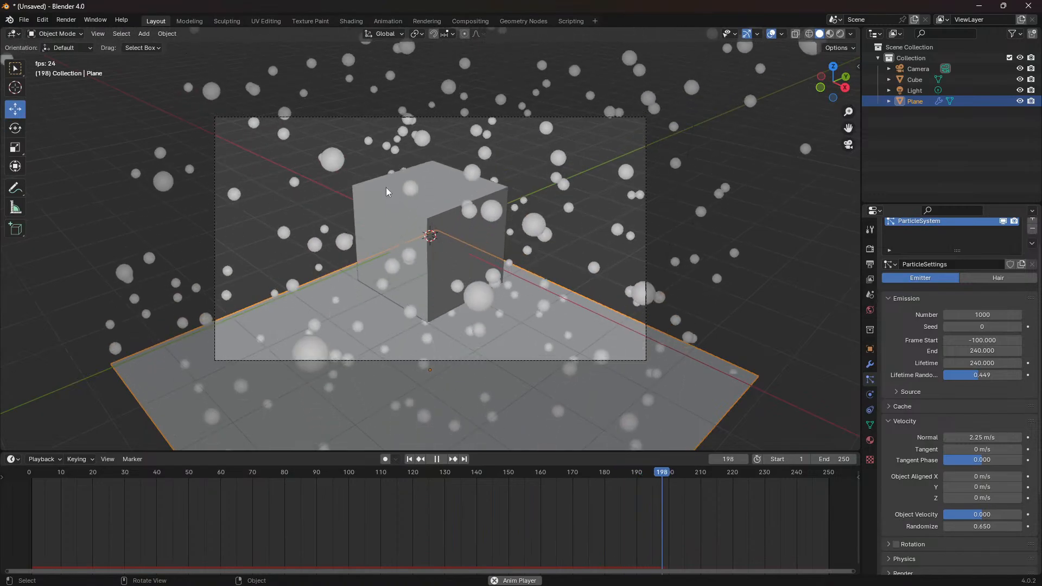
scroll(401, 262, up, 2)
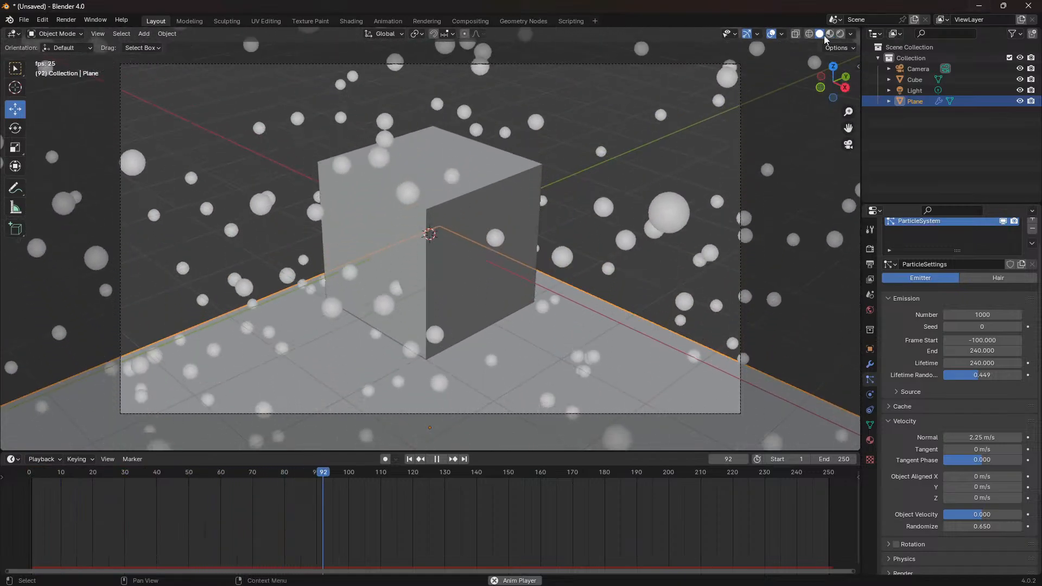
click(830, 33)
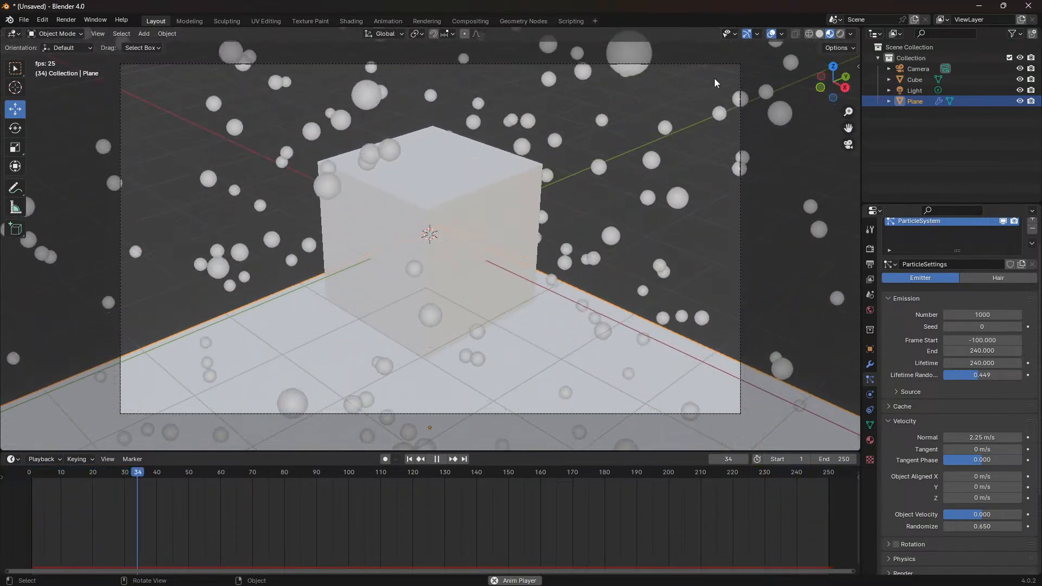
click(848, 145)
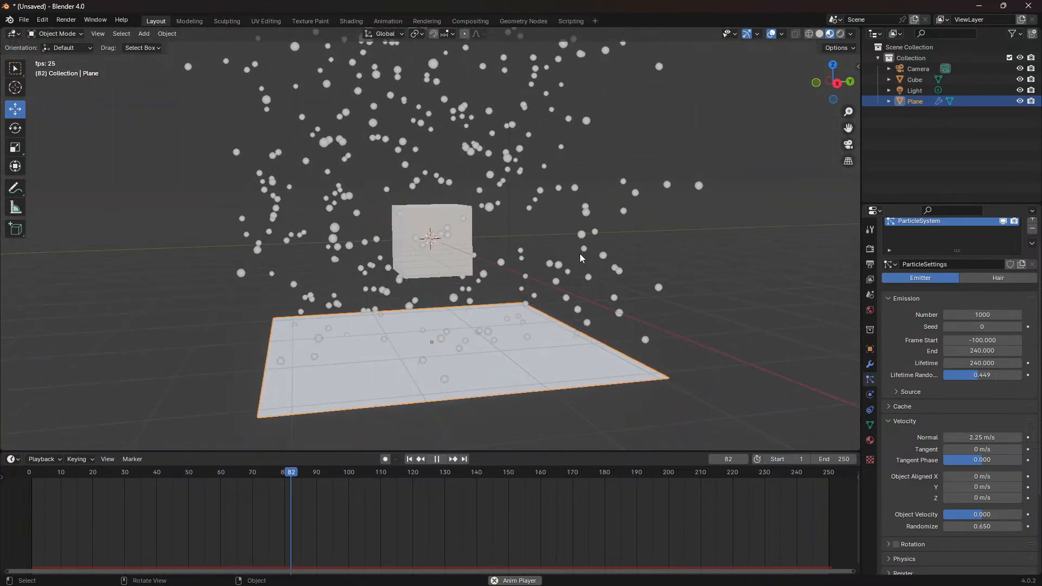
key(space)
mouse_move(200, 275)
middle_down()
mouse_move(214, 271)
mouse_move(200, 276)
middle_up()
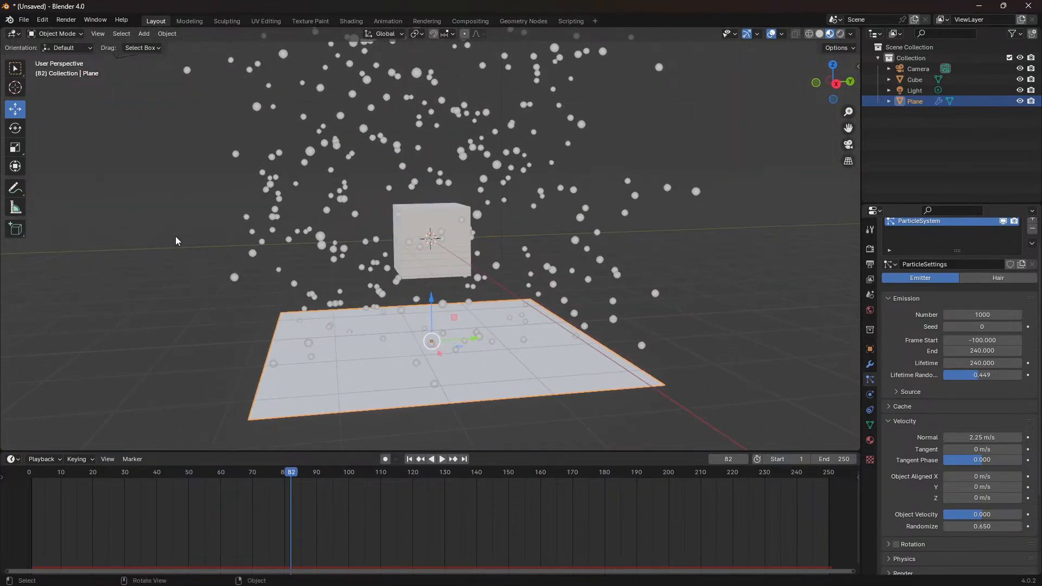
Add a mesh circle to the scene.
click(144, 35)
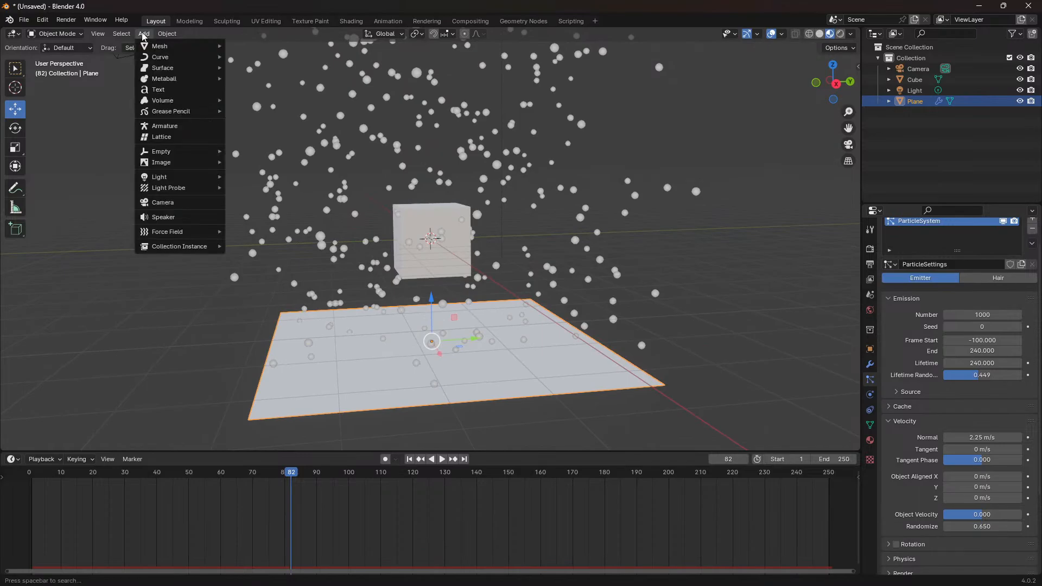
mouse_move(160, 48)
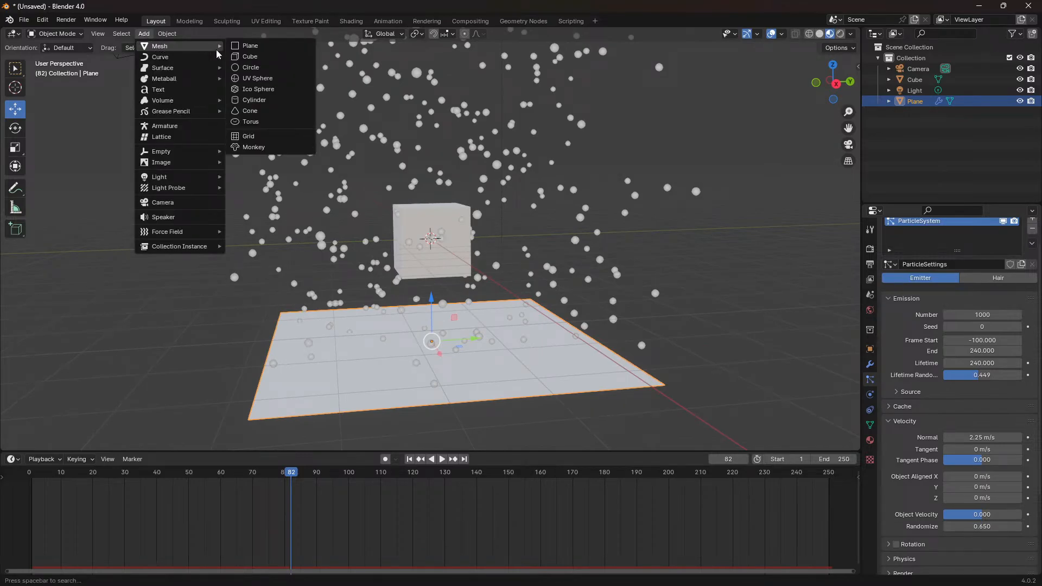
click(249, 66)
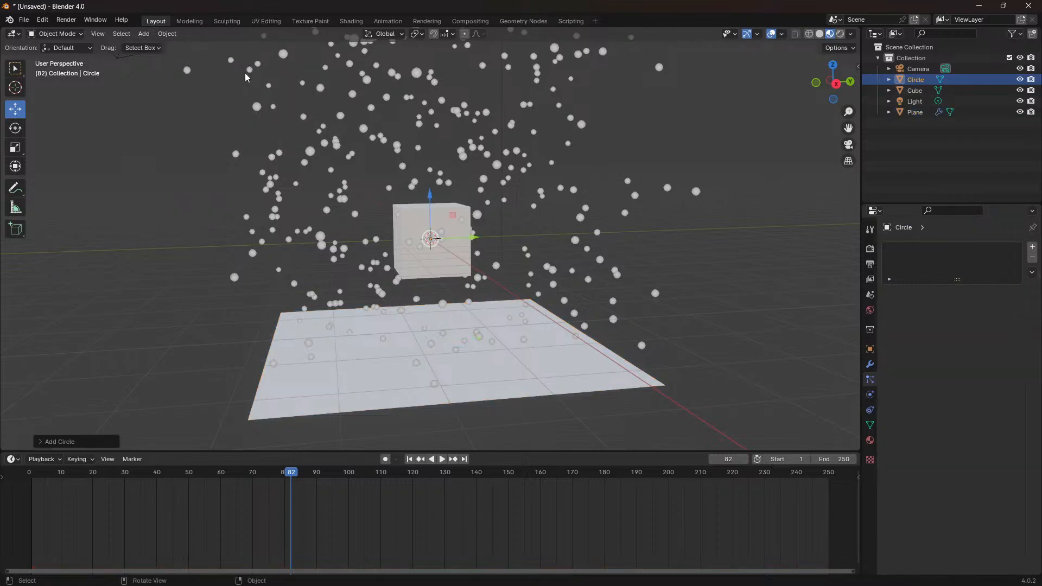
Set the new circle's fill type to N-Gon and its vertex count to 16.
click(68, 446)
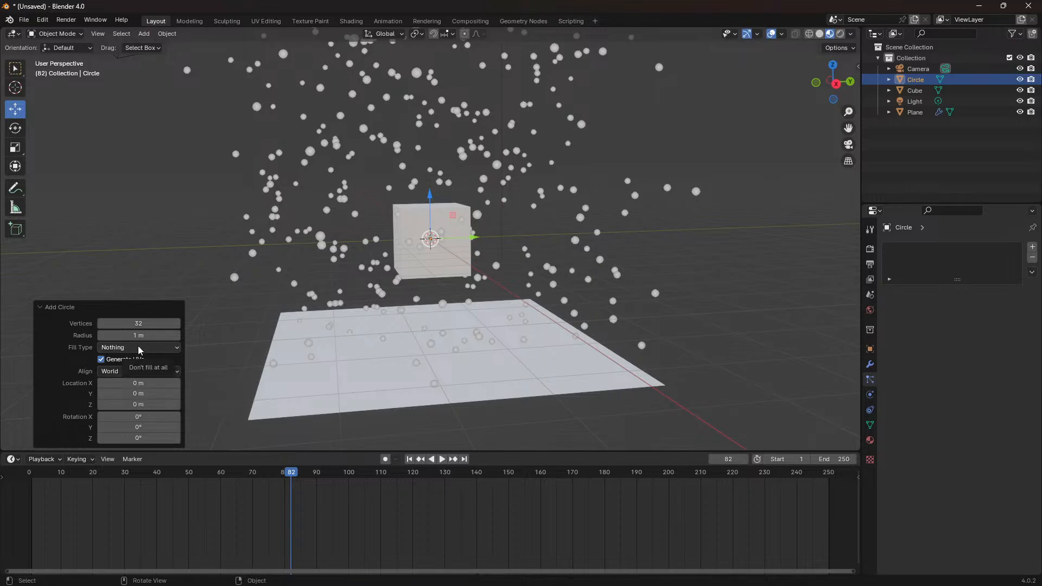
click(124, 350)
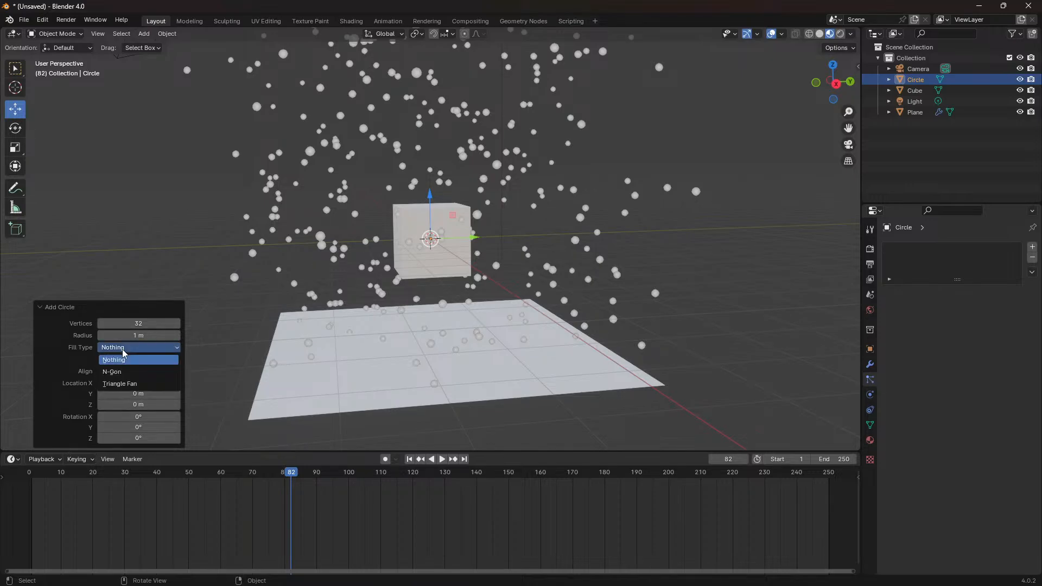
click(126, 373)
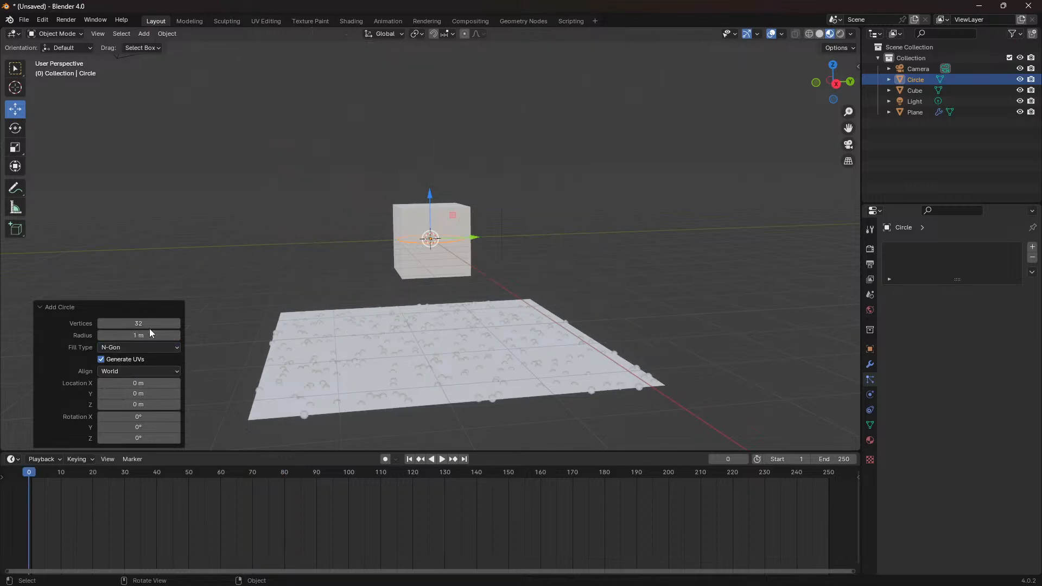
click(155, 324)
text(16)
key(Return)
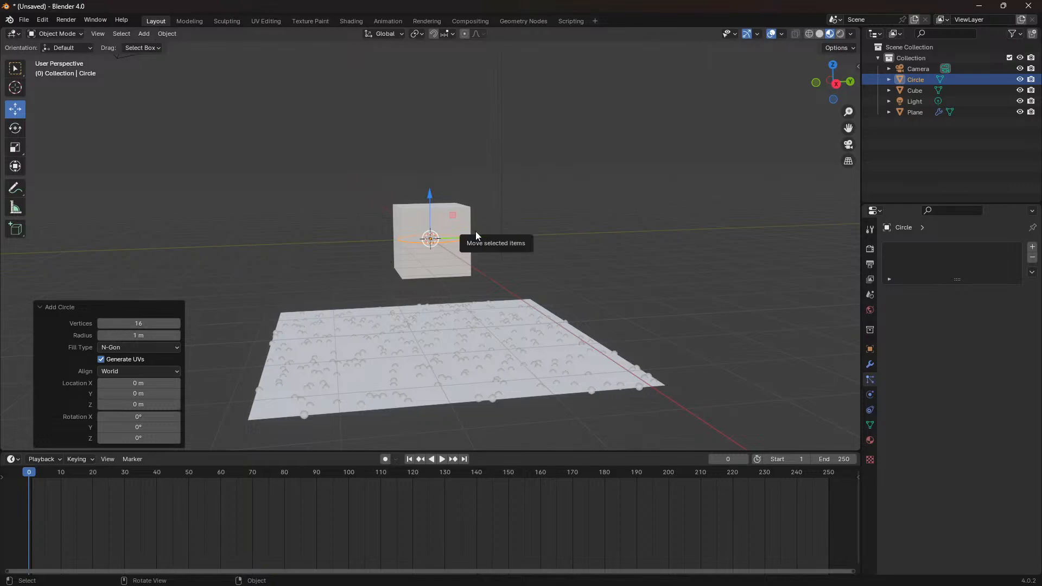
Scale the circle to about 0.316 in X and Y, and rotate it about 53° around the Y axis.
middle_drag(337, 226, 337, 274)
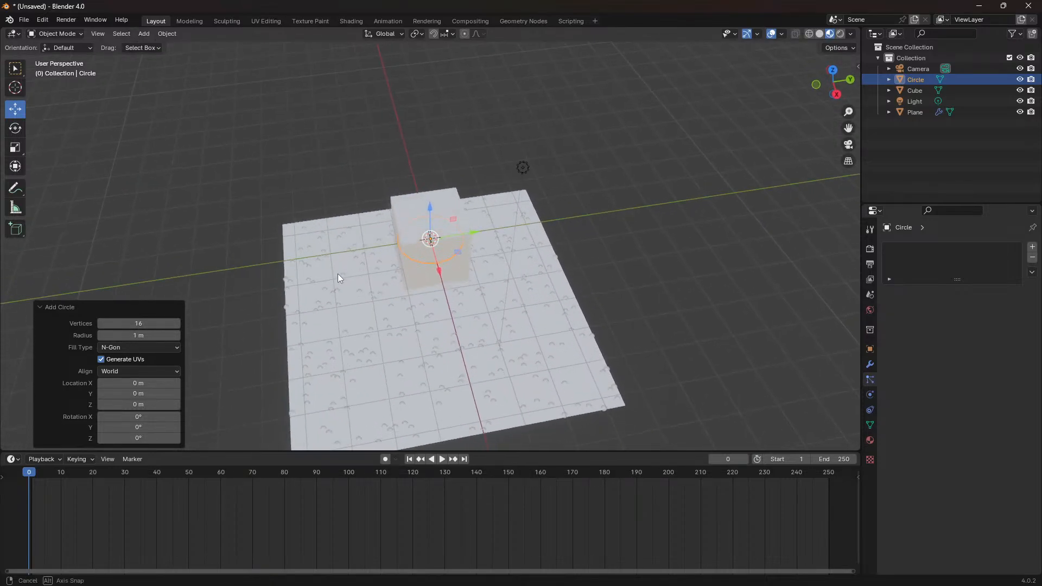
click(16, 147)
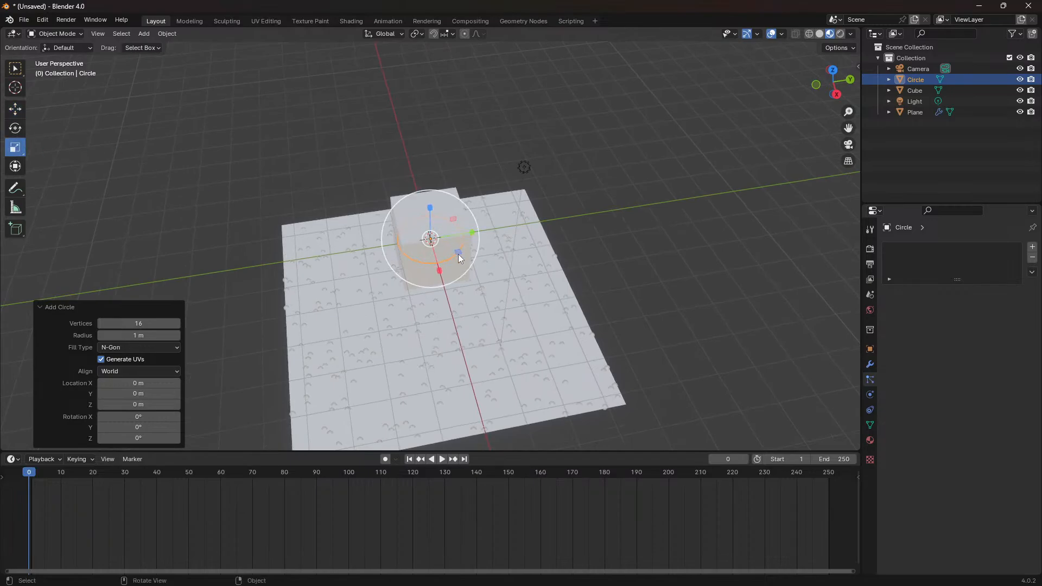
drag(459, 257, 431, 240)
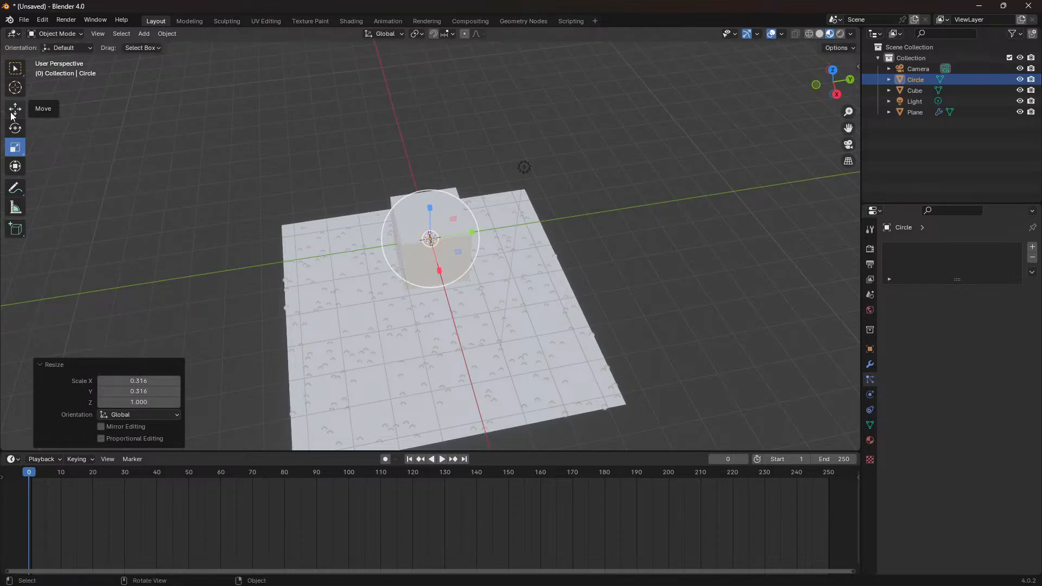
click(15, 128)
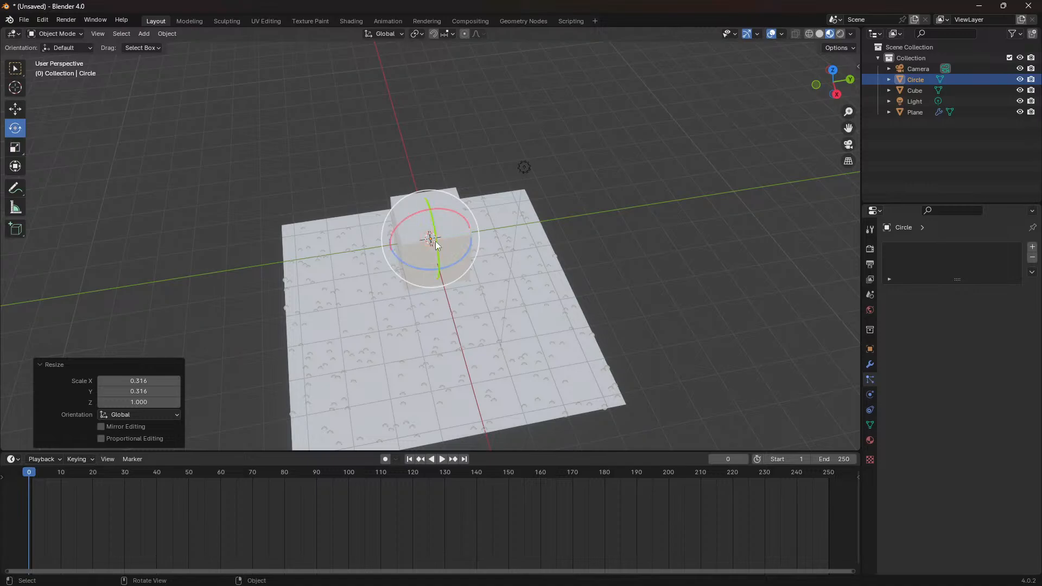
drag(435, 230, 434, 239)
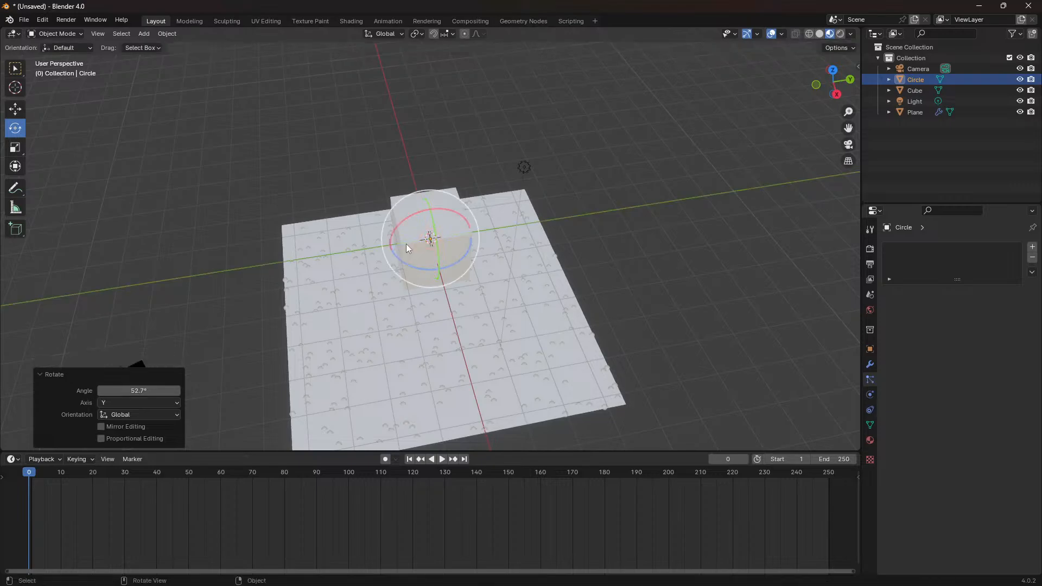
Move the circle about -9.7 m along the Y axis, away from the cube and plane.
middle_drag(406, 243, 444, 209)
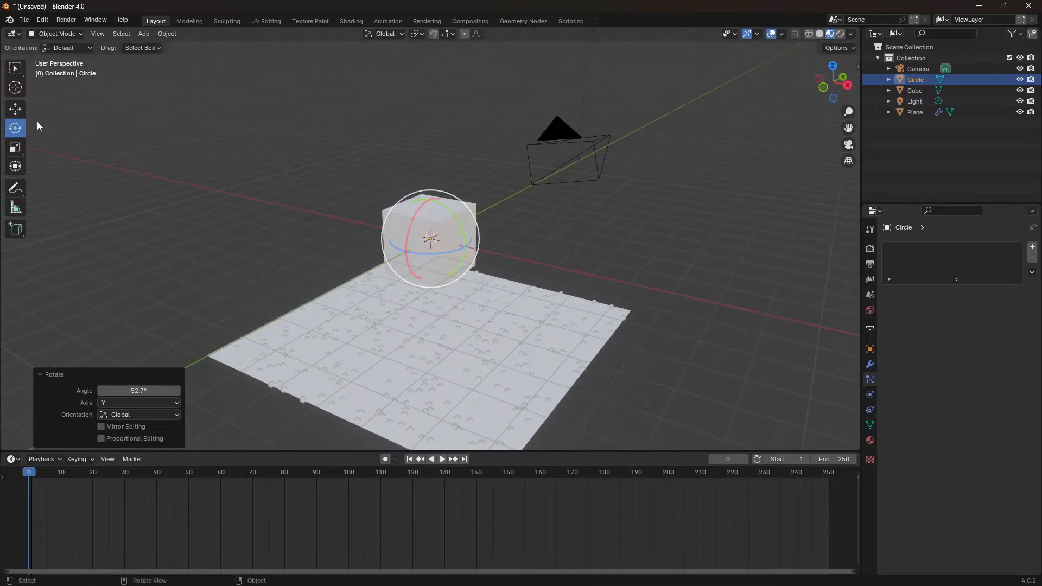
click(19, 110)
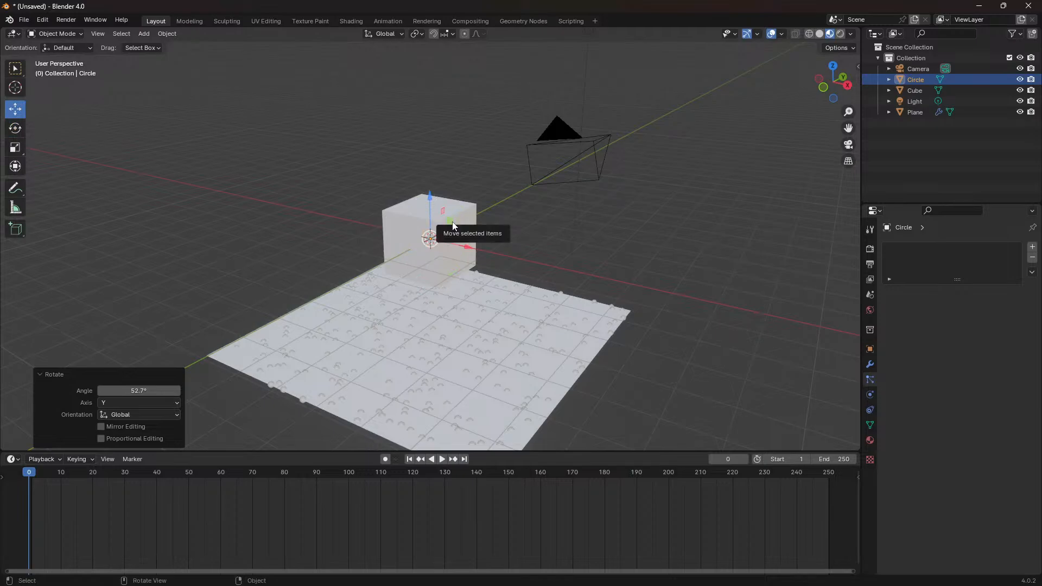
drag(453, 224, 184, 304)
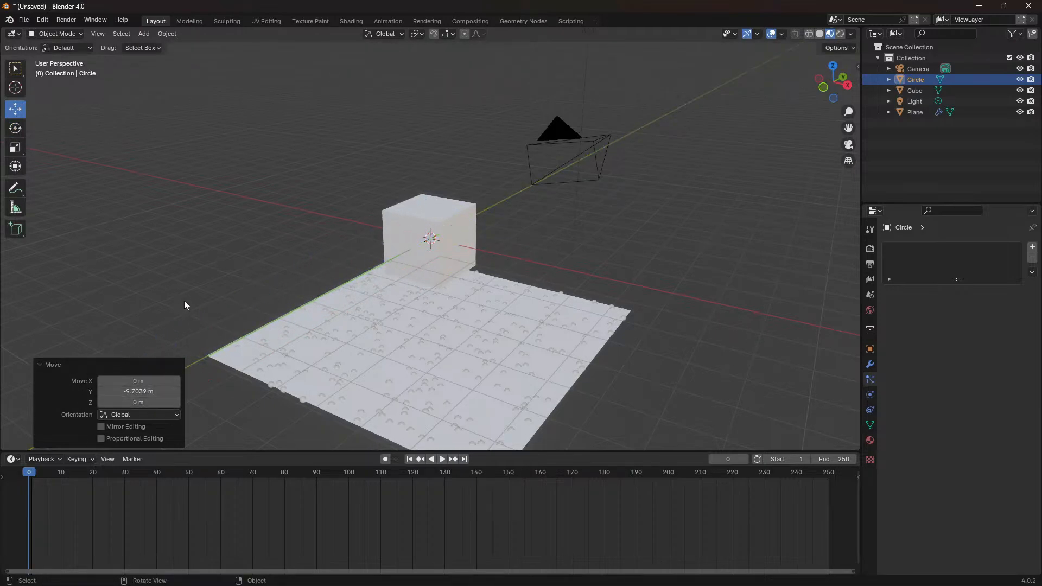
middle_drag(293, 273, 237, 274)
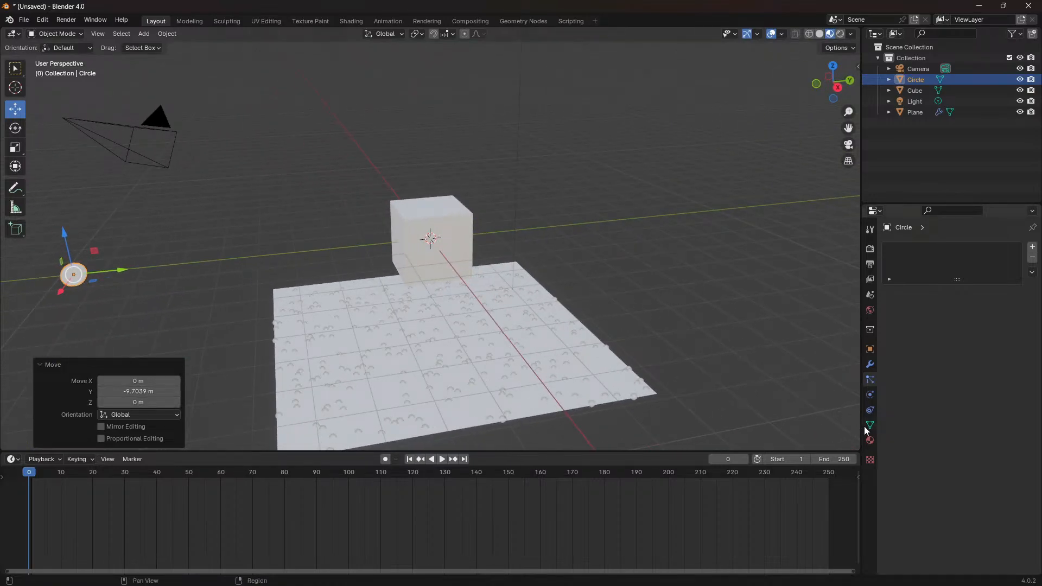
Give the circle a new material with an Emission surface and a light orange color.
click(870, 440)
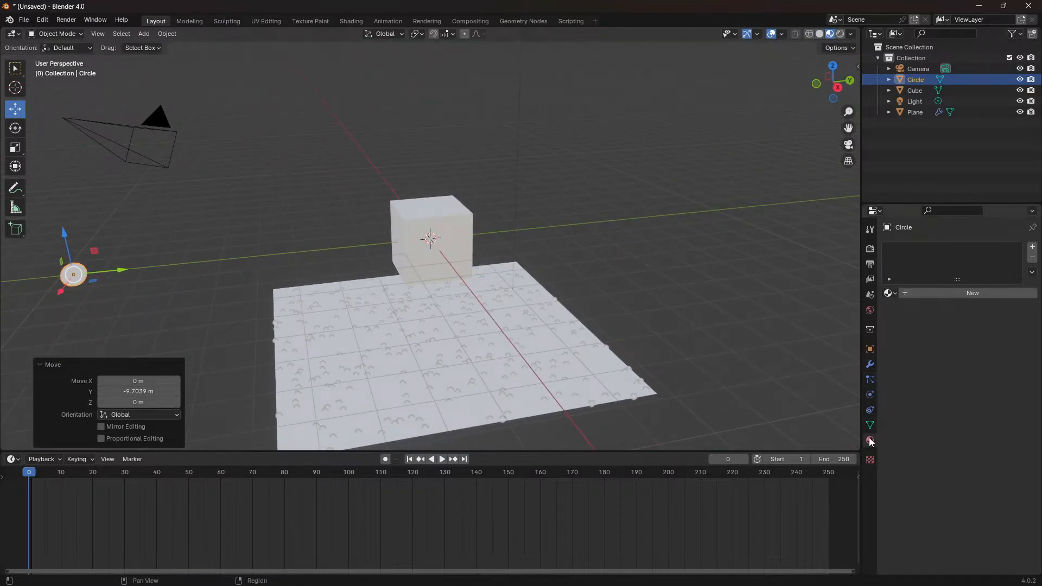
click(949, 294)
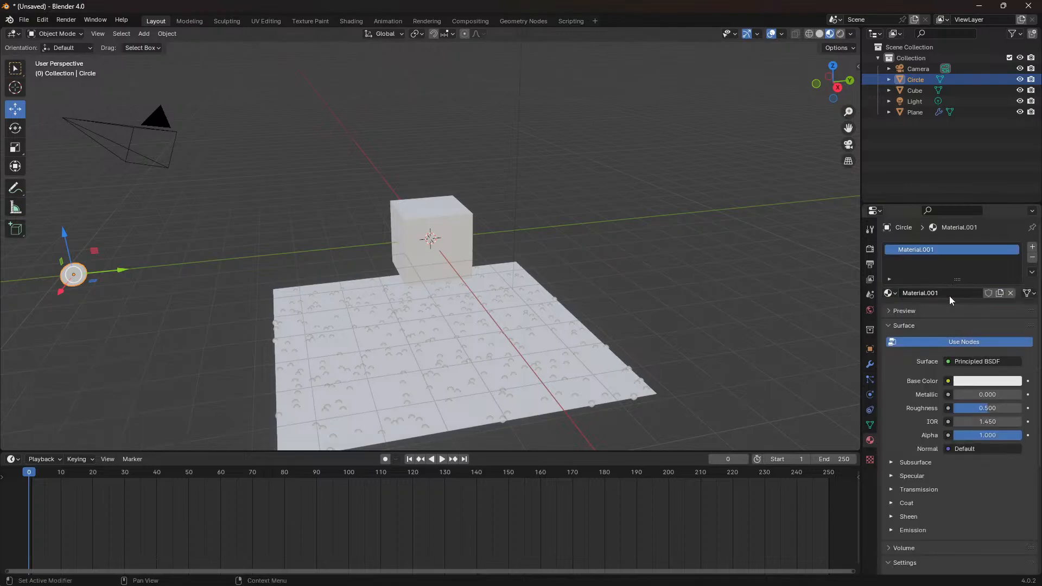
click(978, 362)
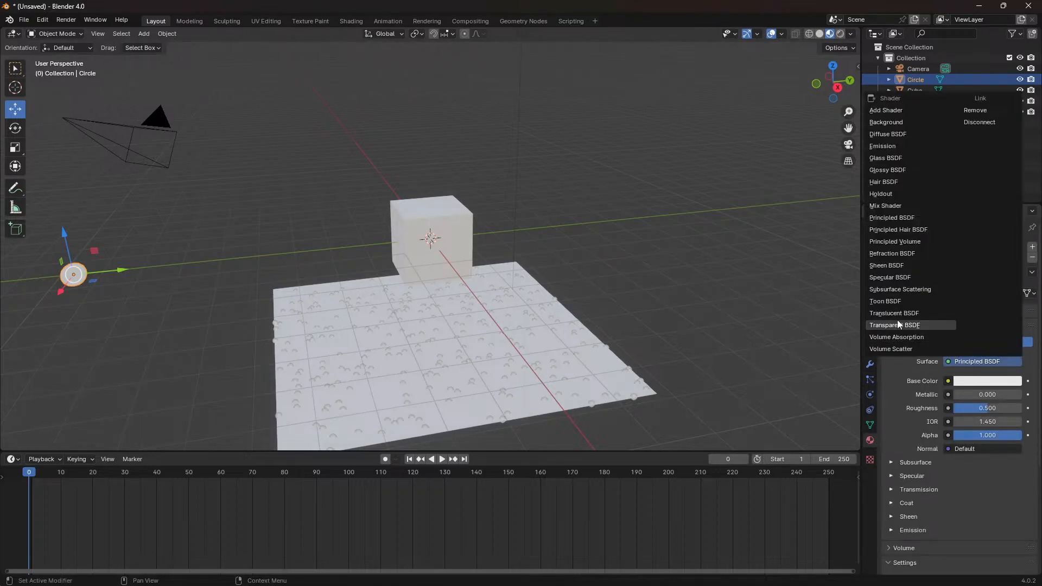
click(871, 152)
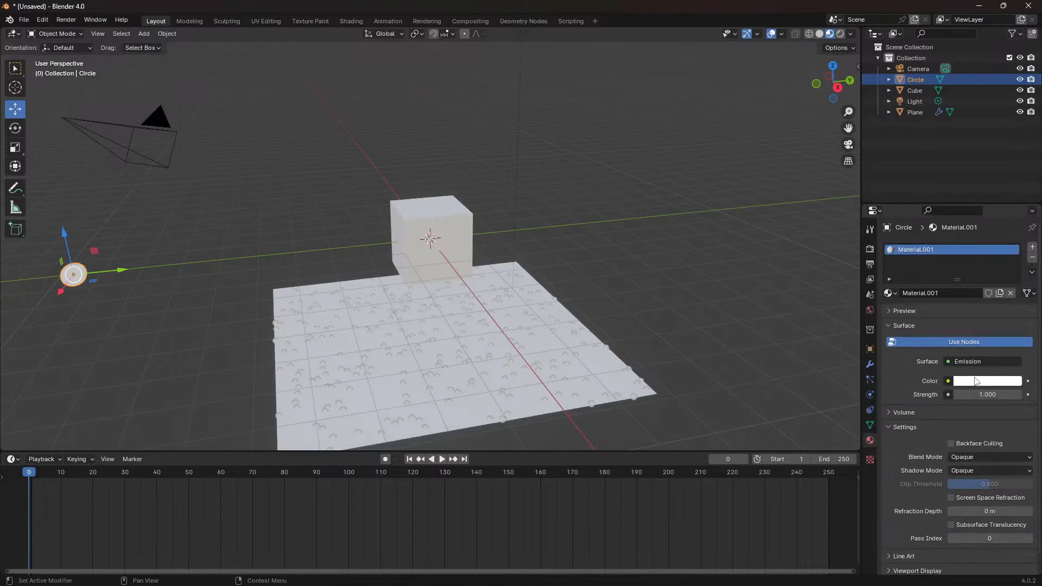
click(974, 383)
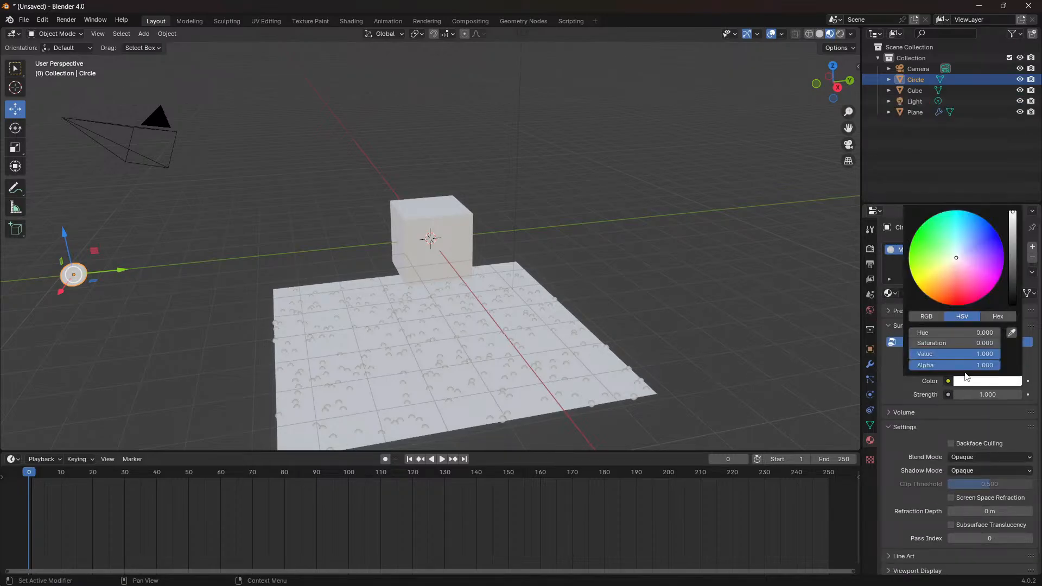
click(942, 279)
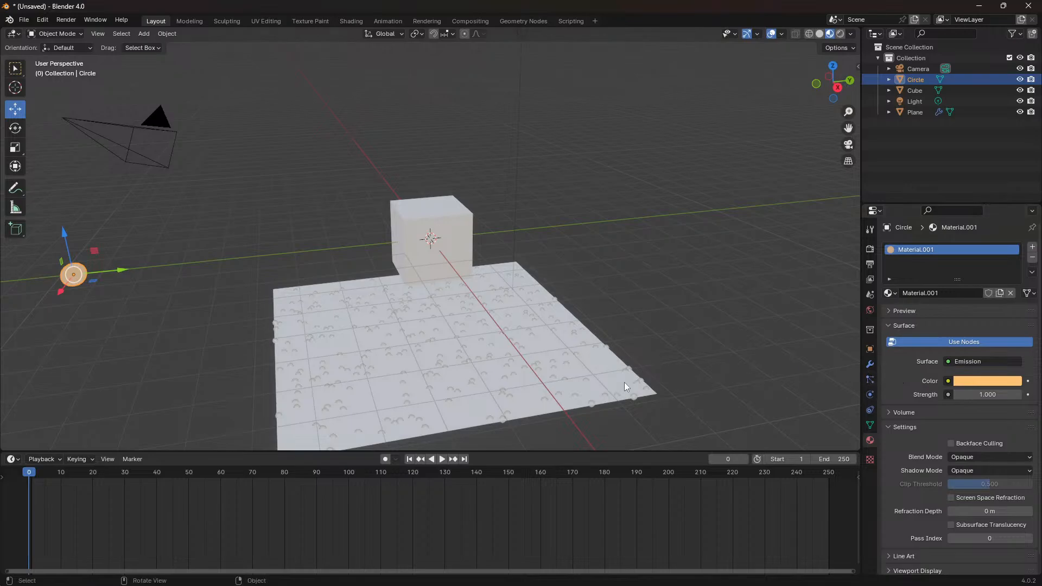
Set the plane's particle system to render as Object, with Circle as the instance object.
click(603, 375)
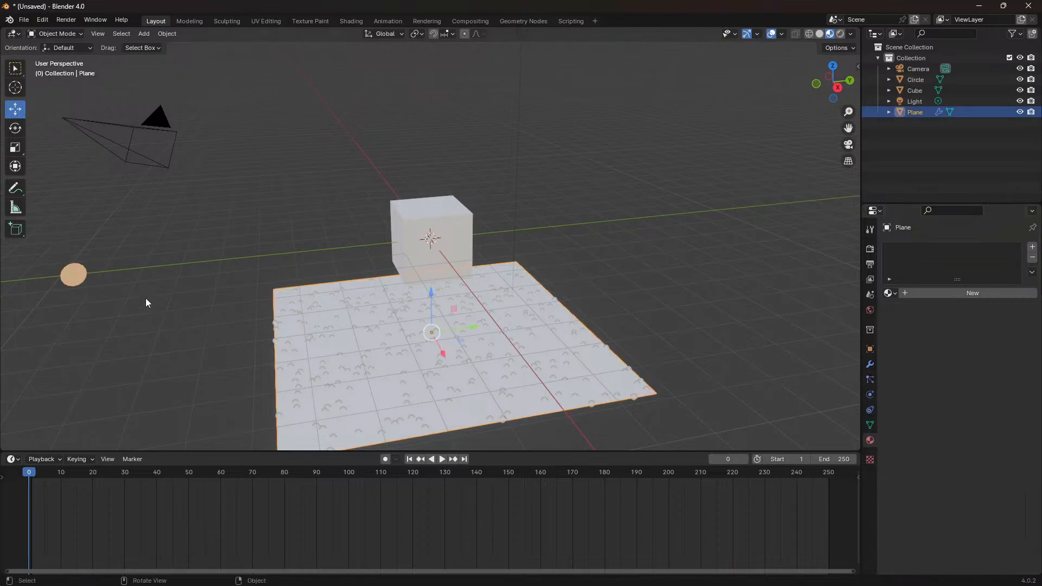
click(869, 380)
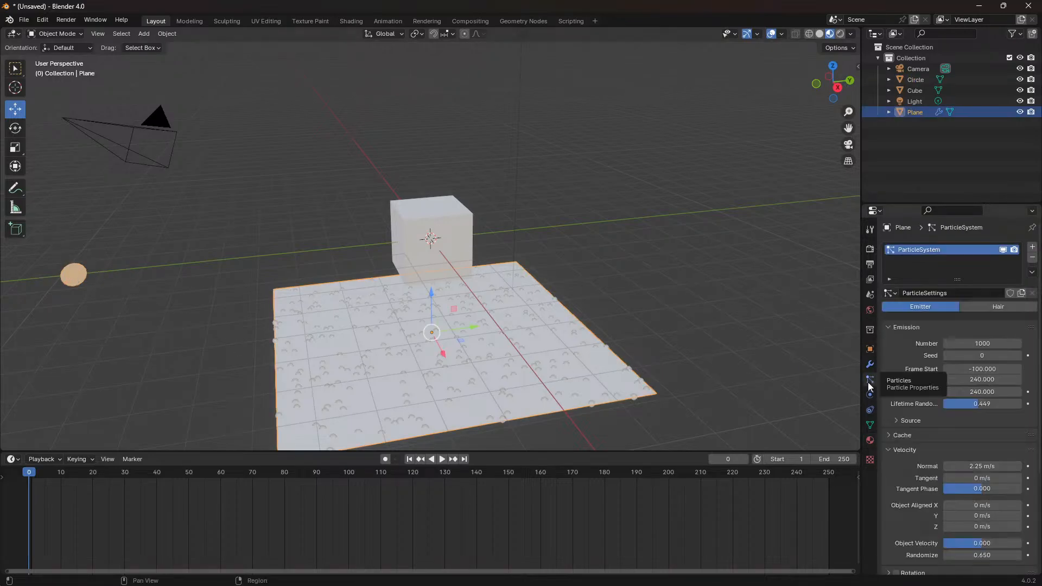
scroll(914, 379, down, 5)
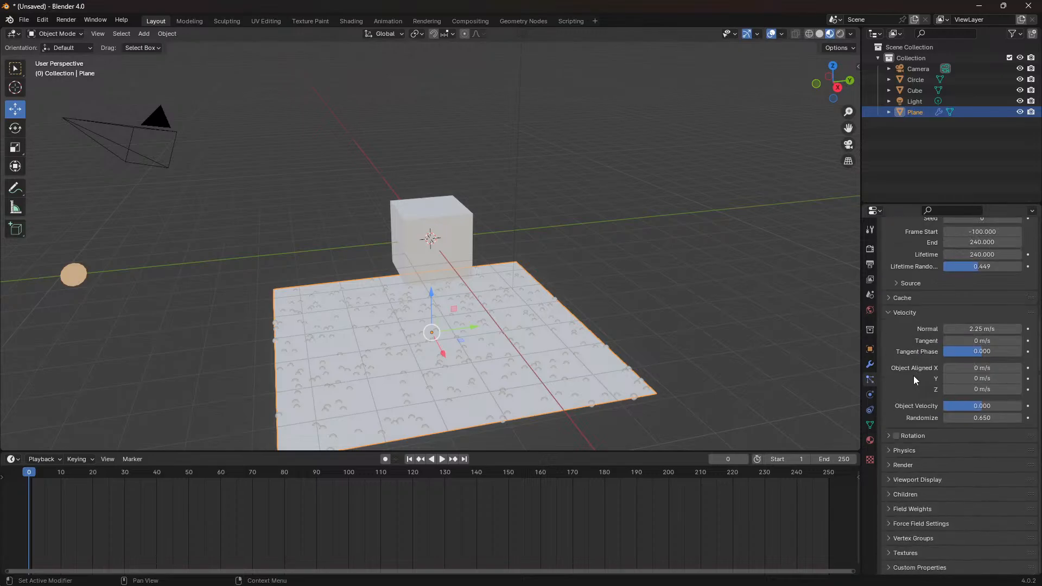
click(887, 464)
scroll(888, 464, down, 1)
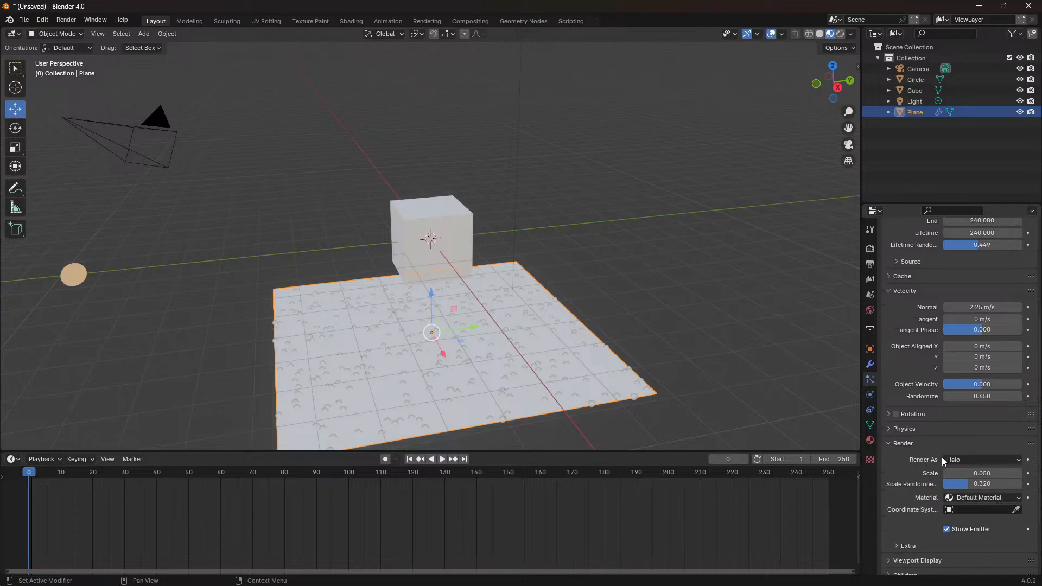
click(967, 459)
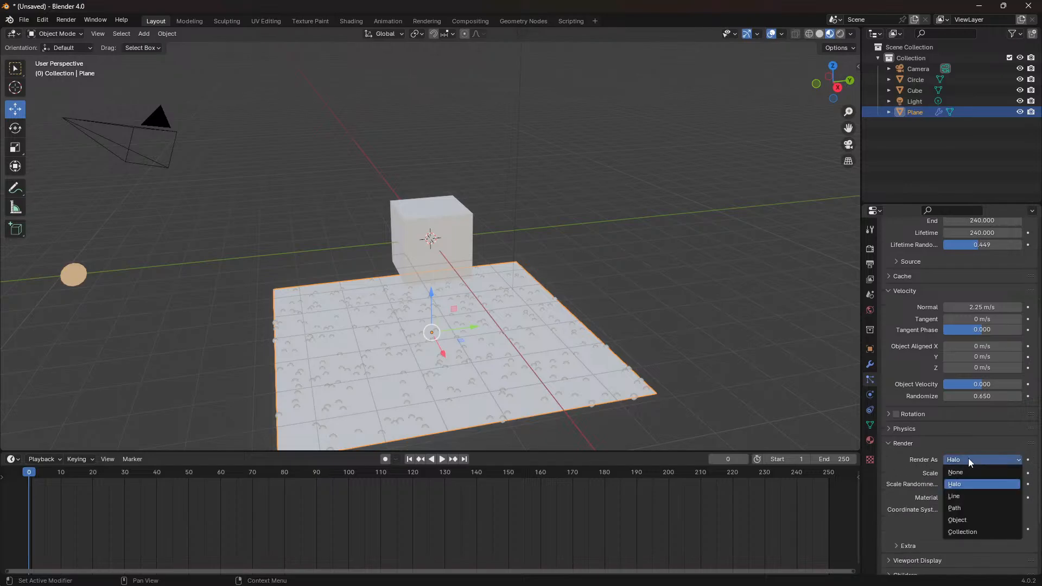
click(959, 517)
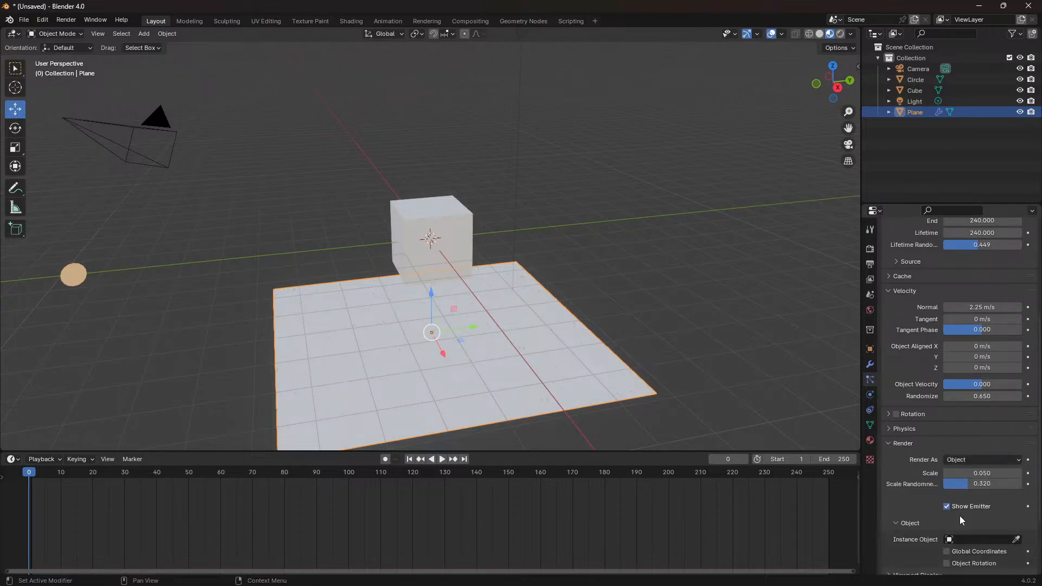
scroll(911, 490, down, 3)
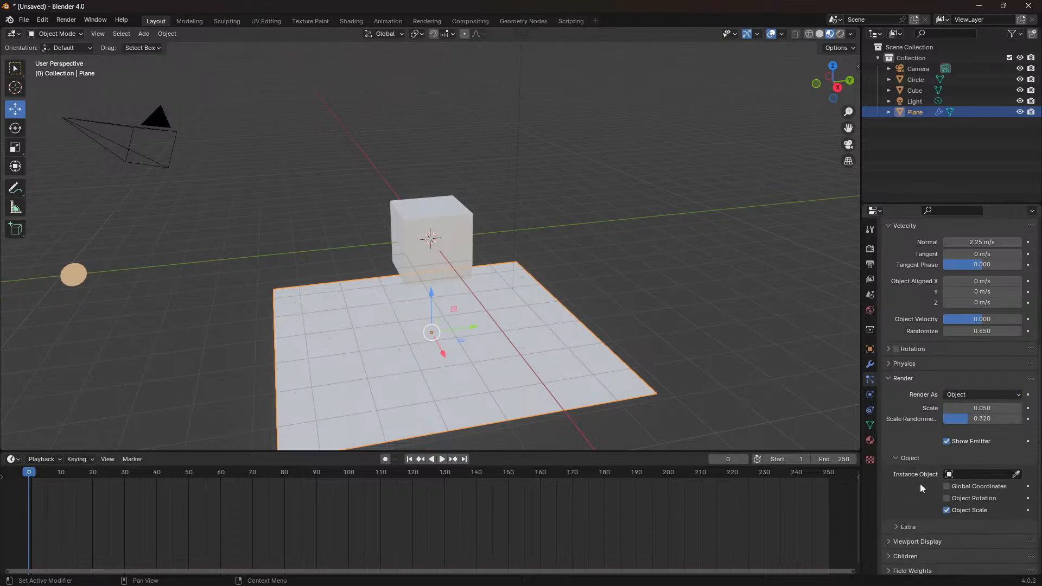
click(972, 474)
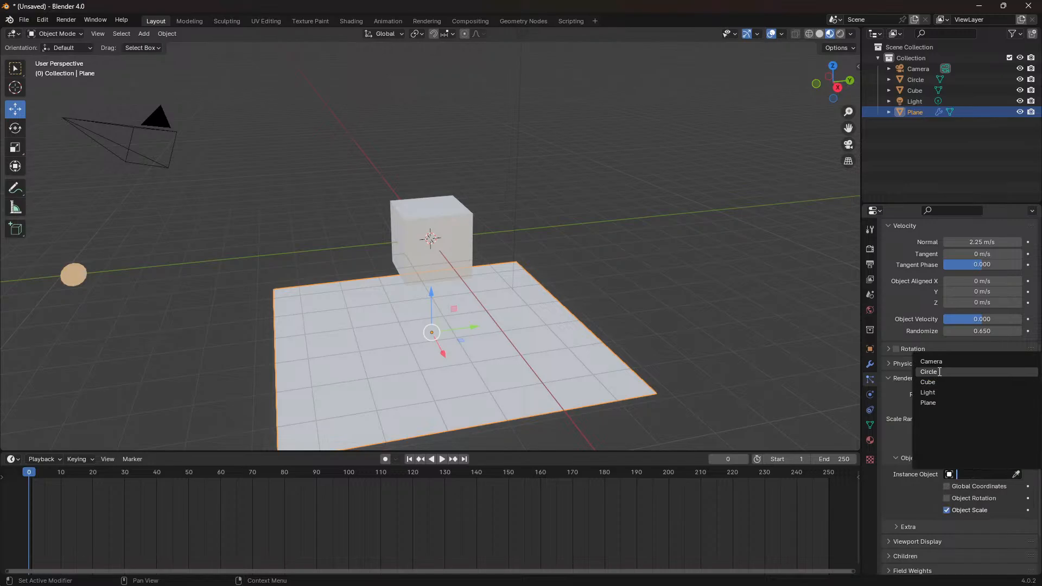
click(939, 371)
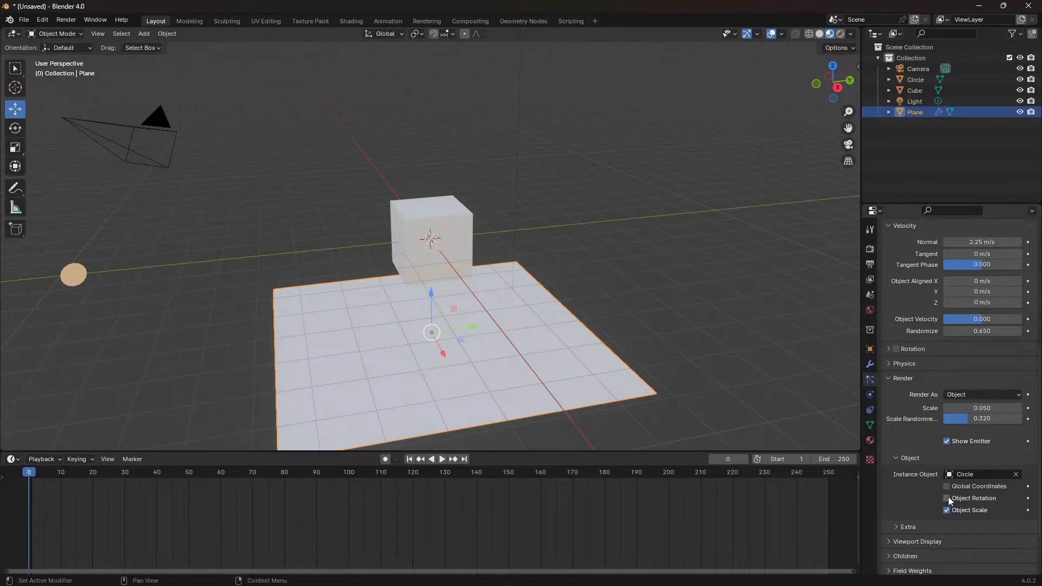
Play the particle animation, stop it, and look at the circle particles through the scene camera.
key(space)
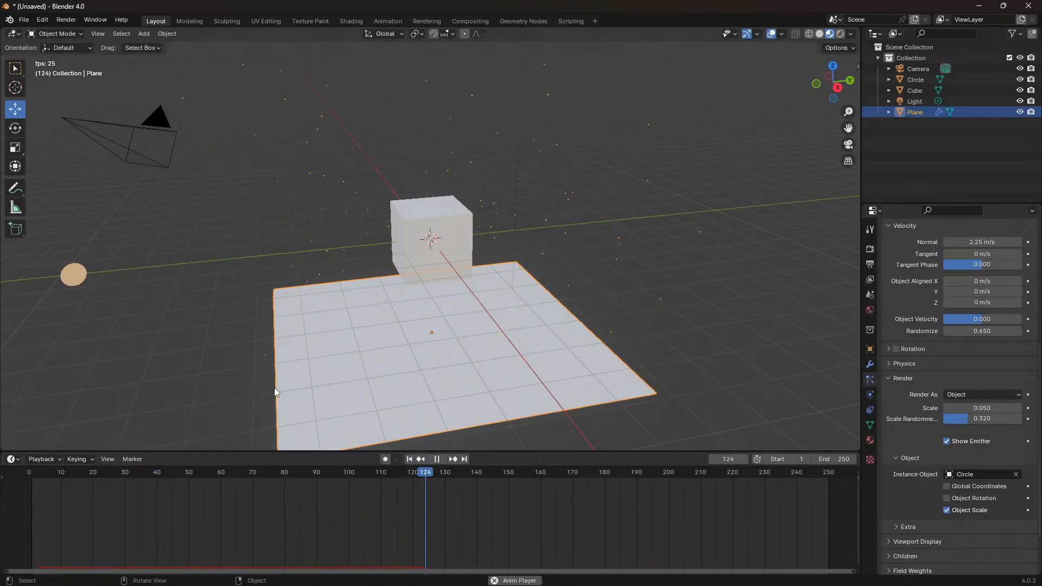
key(space)
click(848, 144)
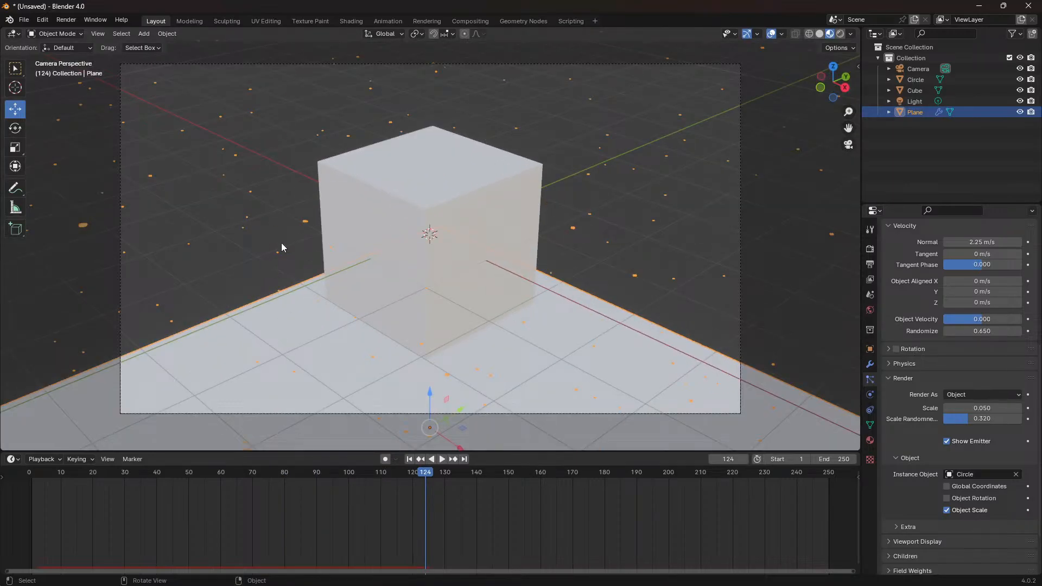
Enable Object Rotation for the instanced particles and replay the animation from near the start.
click(947, 499)
click(40, 477)
key(space)
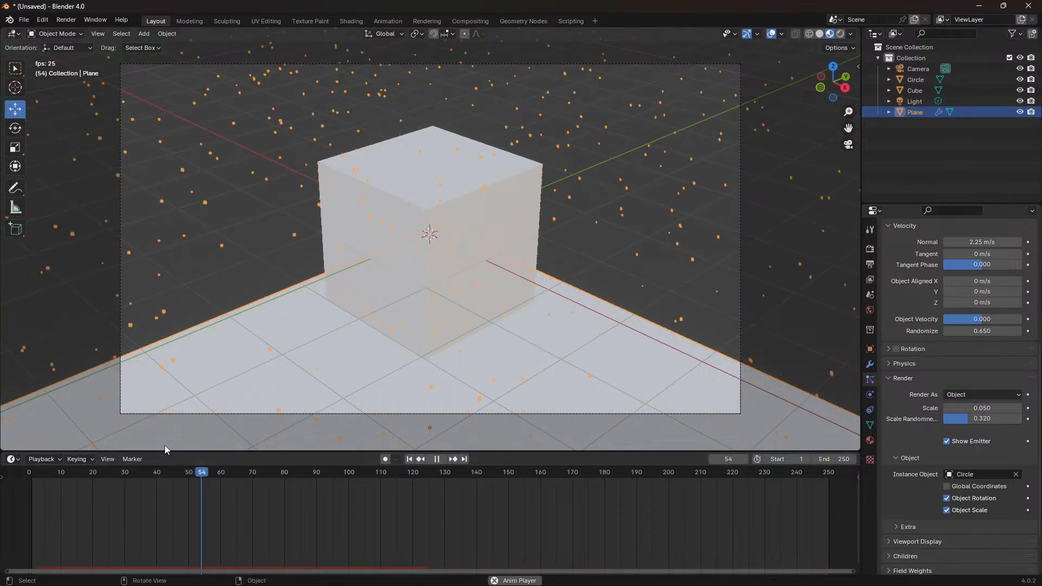
key(space)
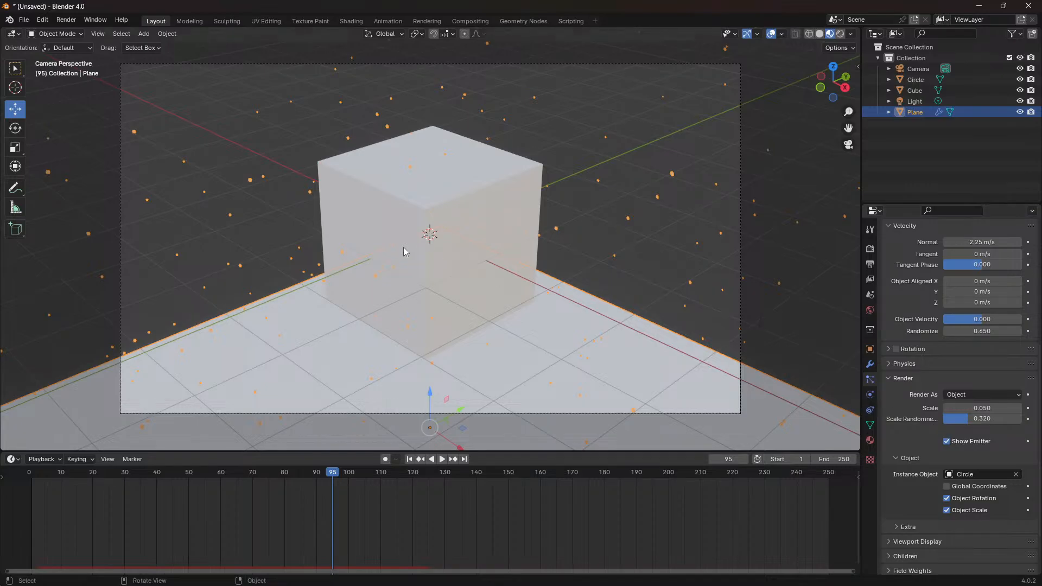
Expand the Bloom render settings and set the Threshold to 4.610 and the Knee to 0.269.
scroll(306, 243, up, 4)
scroll(306, 249, down, 3)
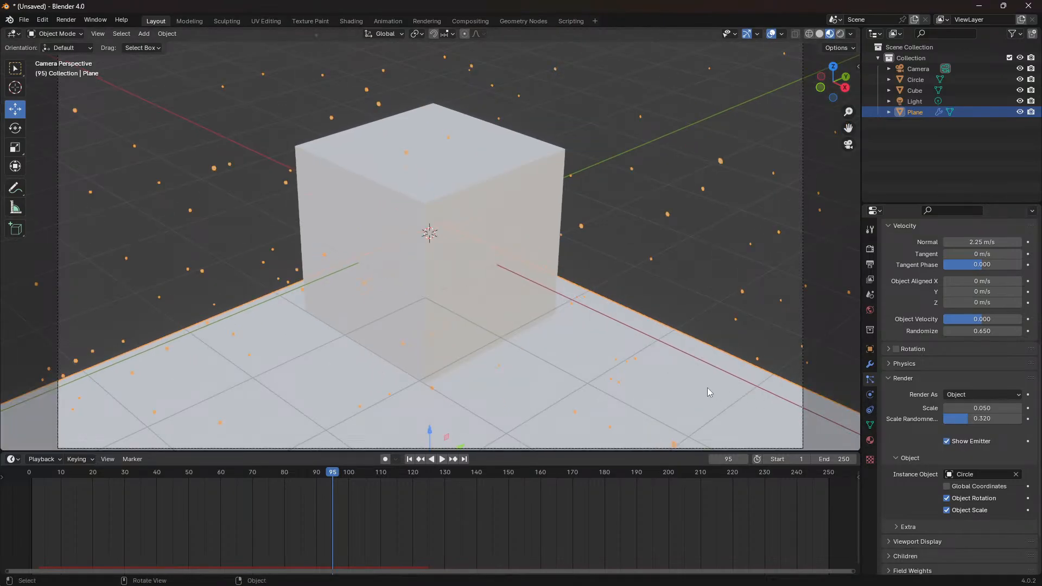
click(870, 249)
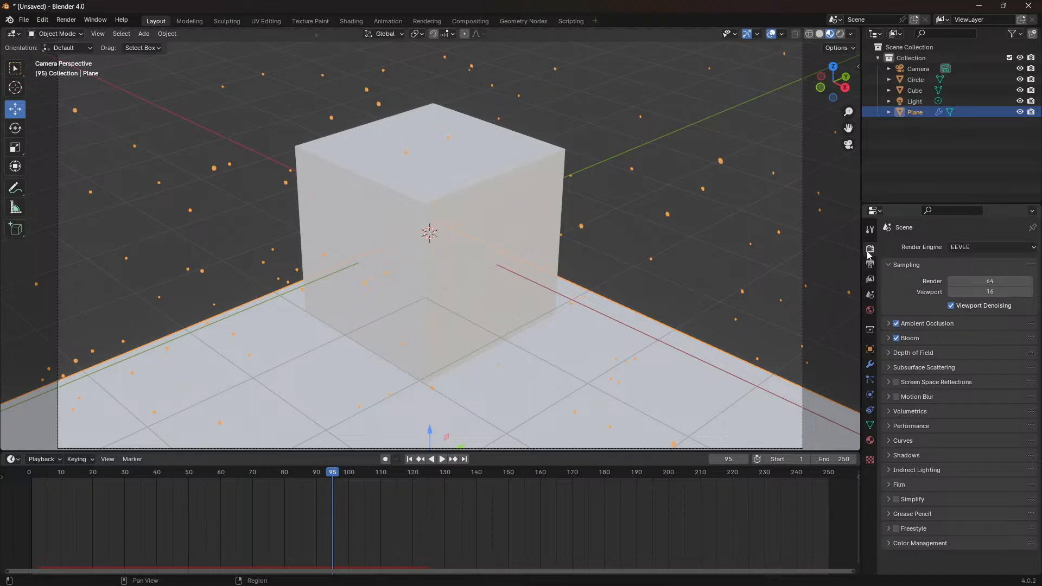
click(889, 338)
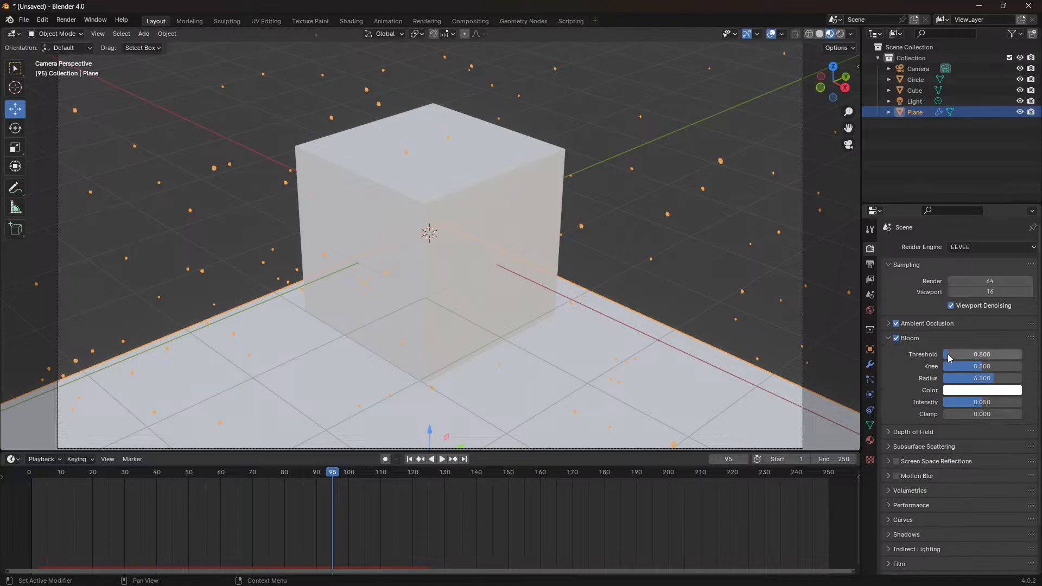
mouse_move(949, 358)
mouse_down()
mouse_move(975, 359)
mouse_move(962, 368)
mouse_up()
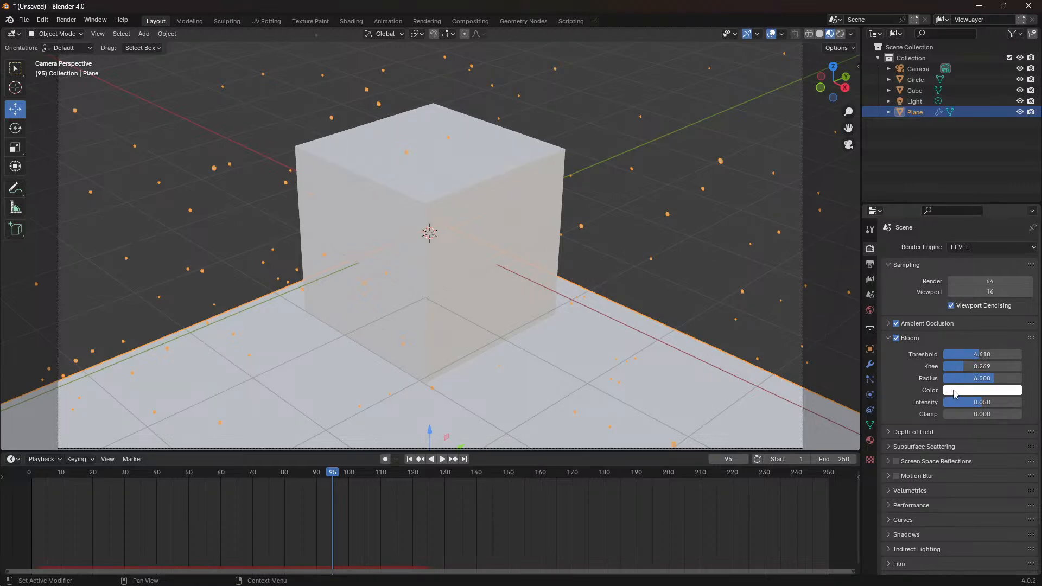
Change the Bloom color to a light orange and deselect the plane in the viewport.
click(955, 391)
click(940, 299)
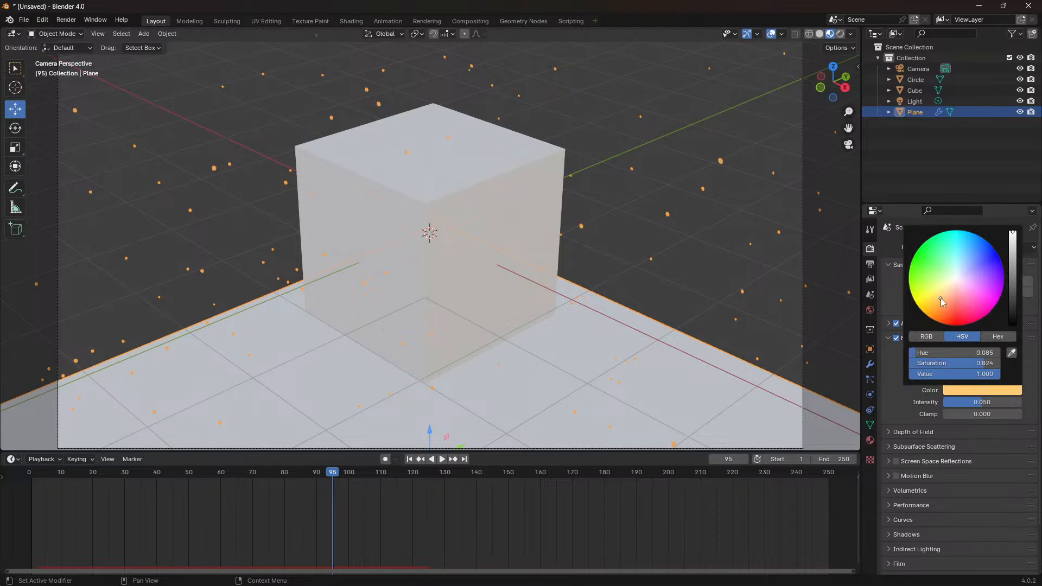
click(943, 297)
click(946, 293)
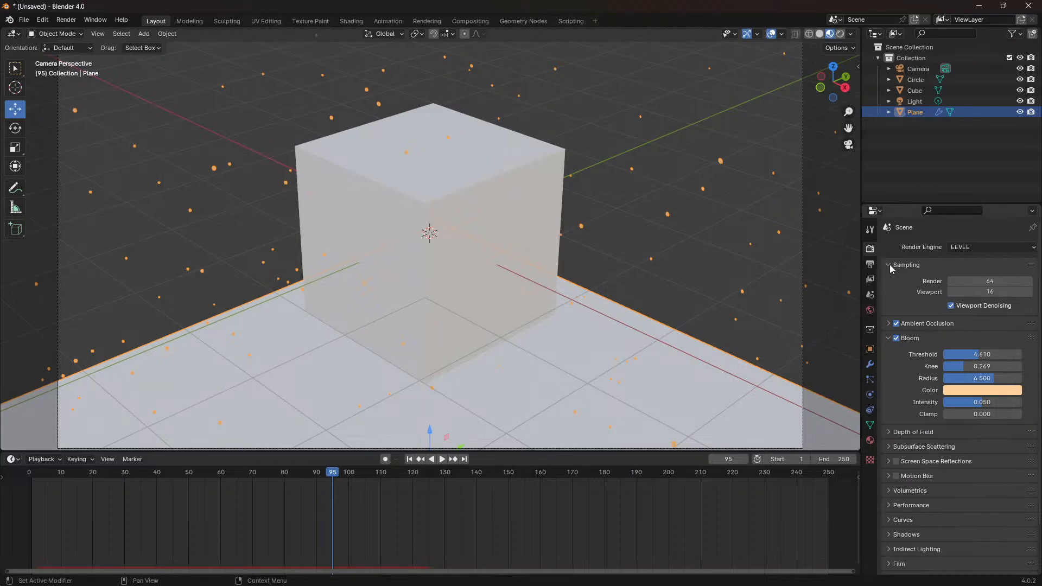
click(678, 105)
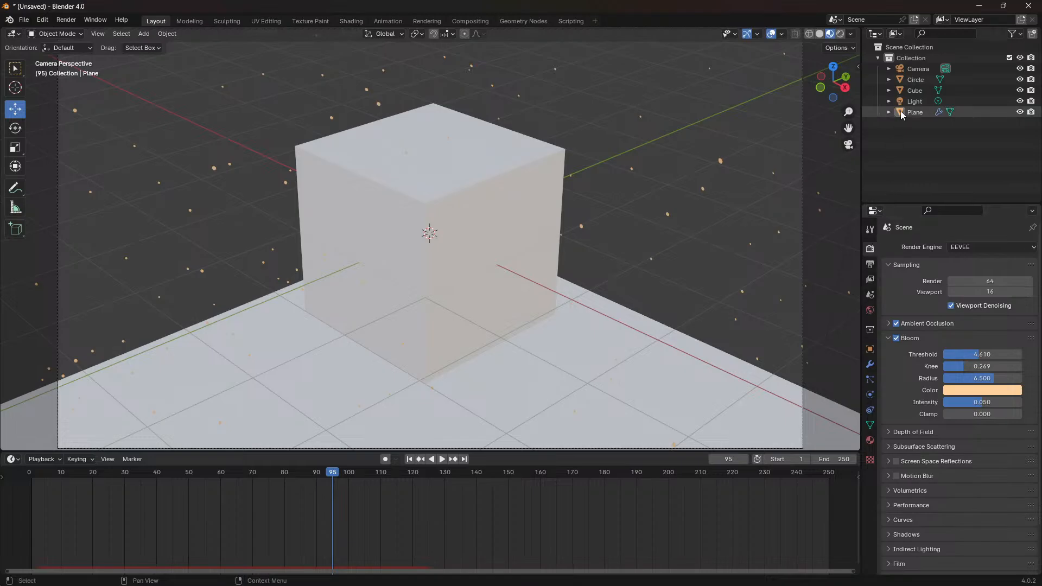
Open the circle's material nodes in the Shading workspace and reposition the node layout for more room.
click(914, 79)
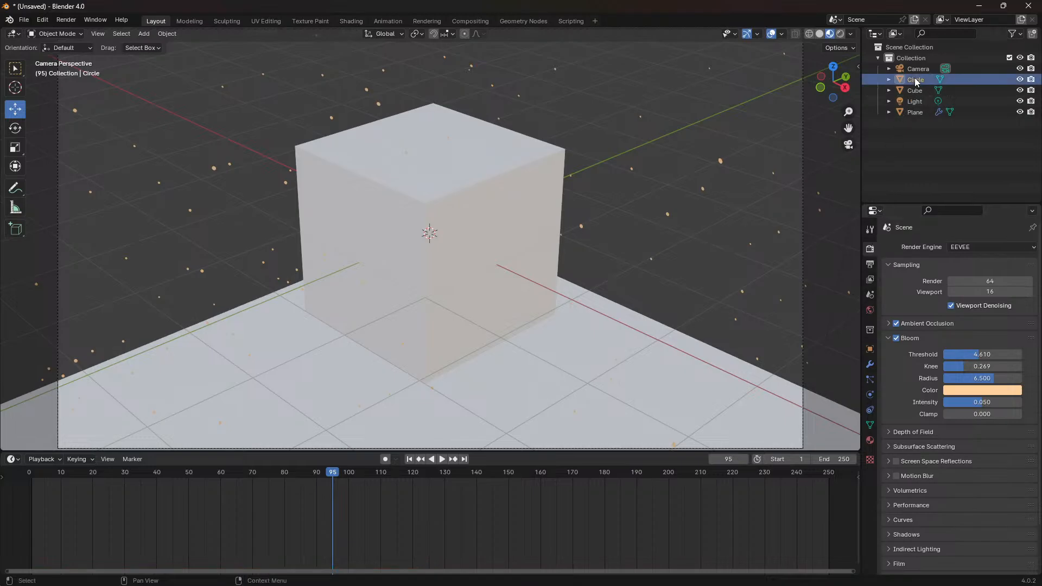
click(351, 21)
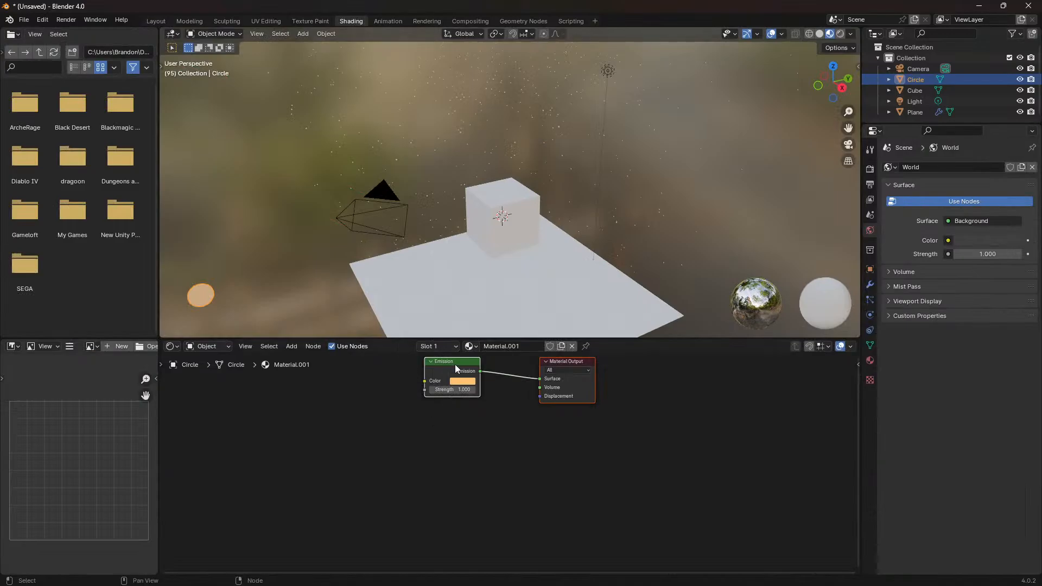
drag(455, 364, 480, 392)
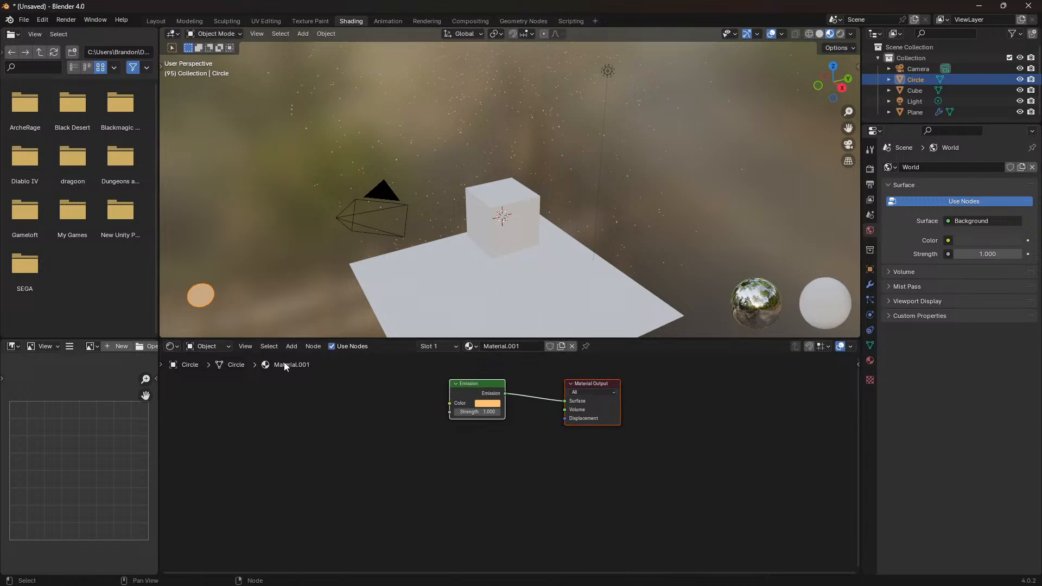
Add a Color Ramp node to the circle's material and place it beside the Emission node's input side.
click(292, 347)
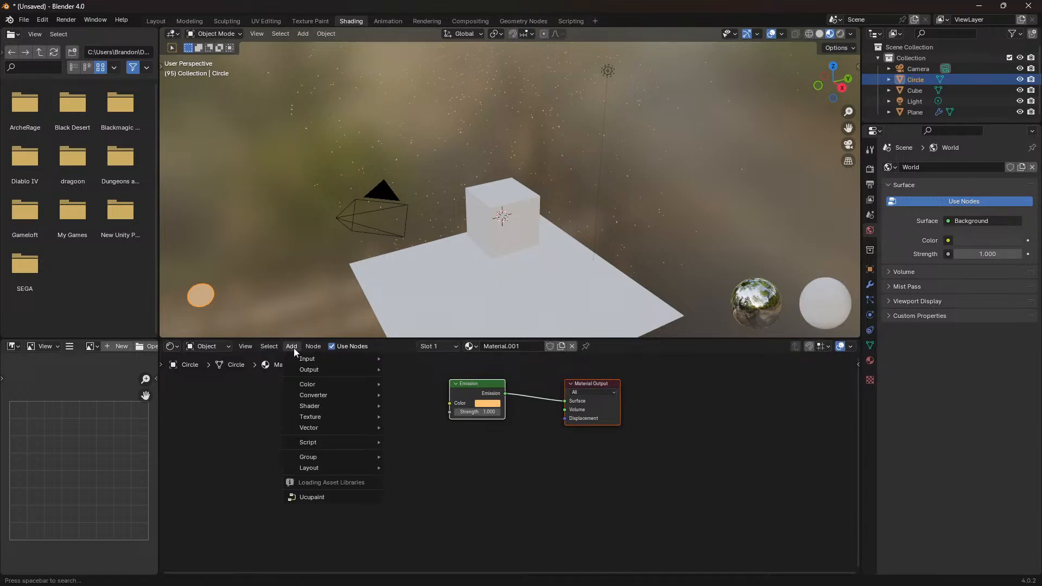
mouse_move(313, 370)
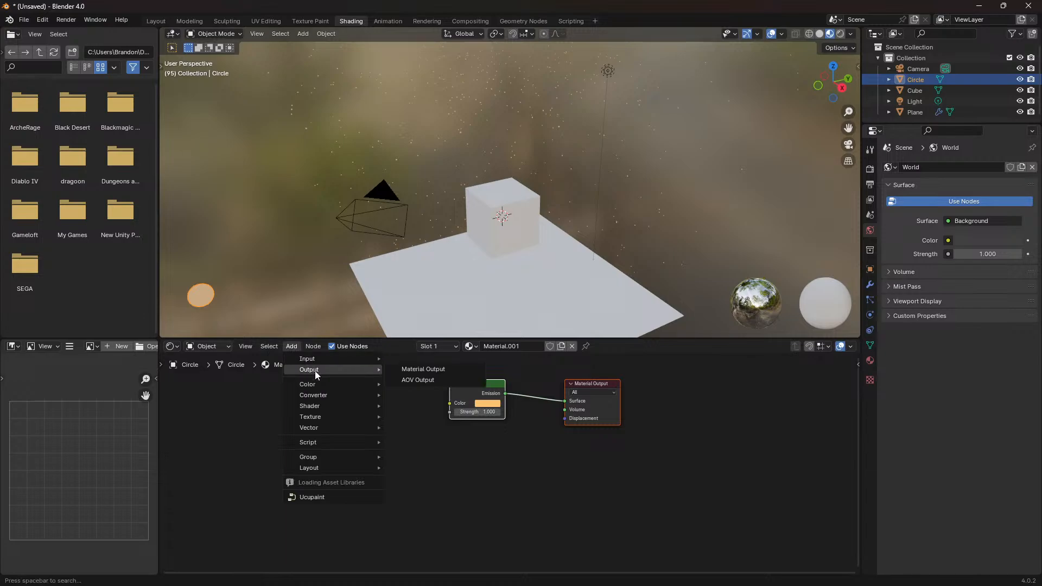
mouse_move(315, 388)
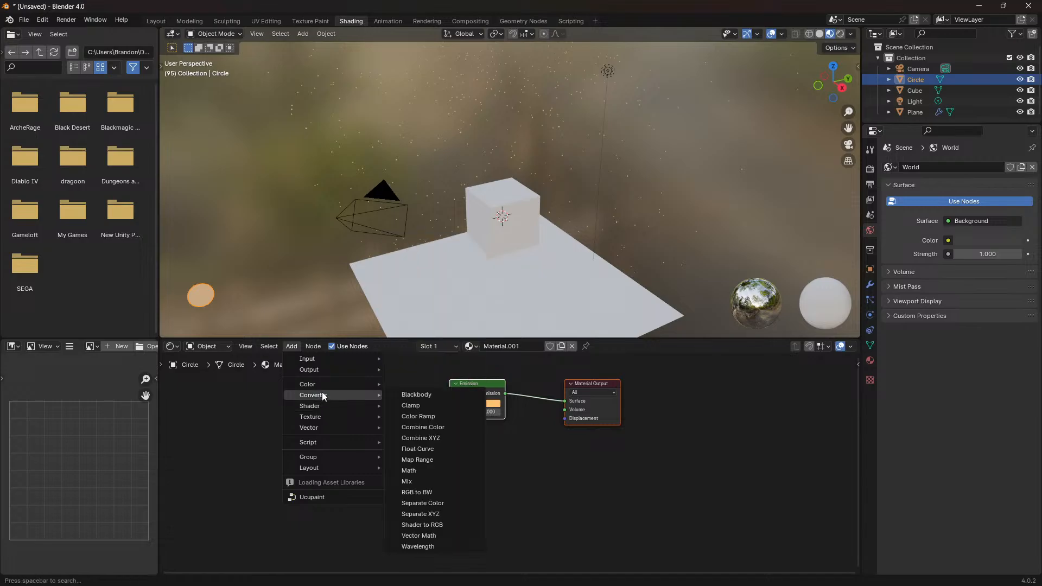
click(424, 417)
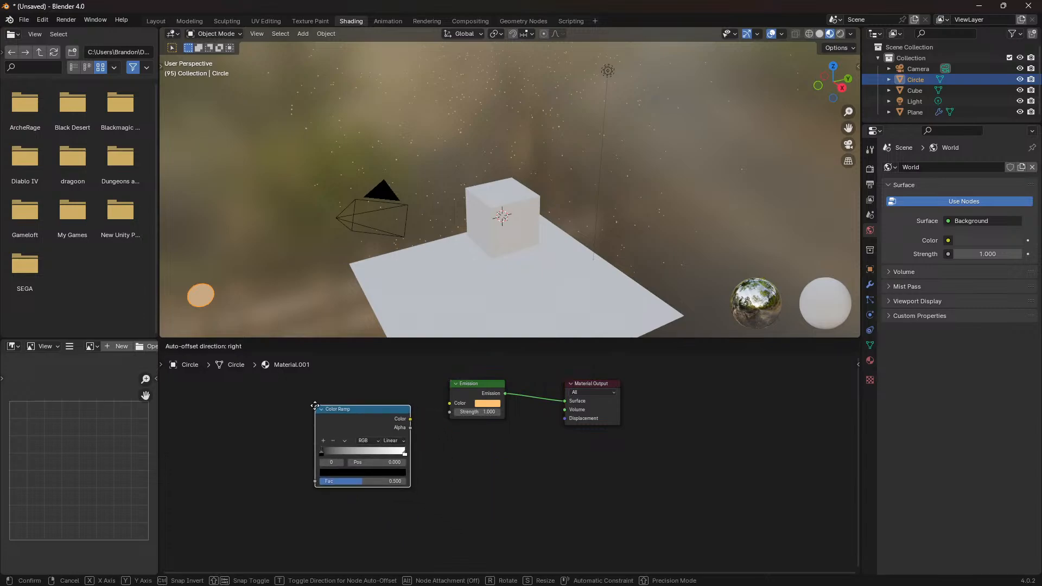
click(315, 406)
scroll(350, 414, up, 2)
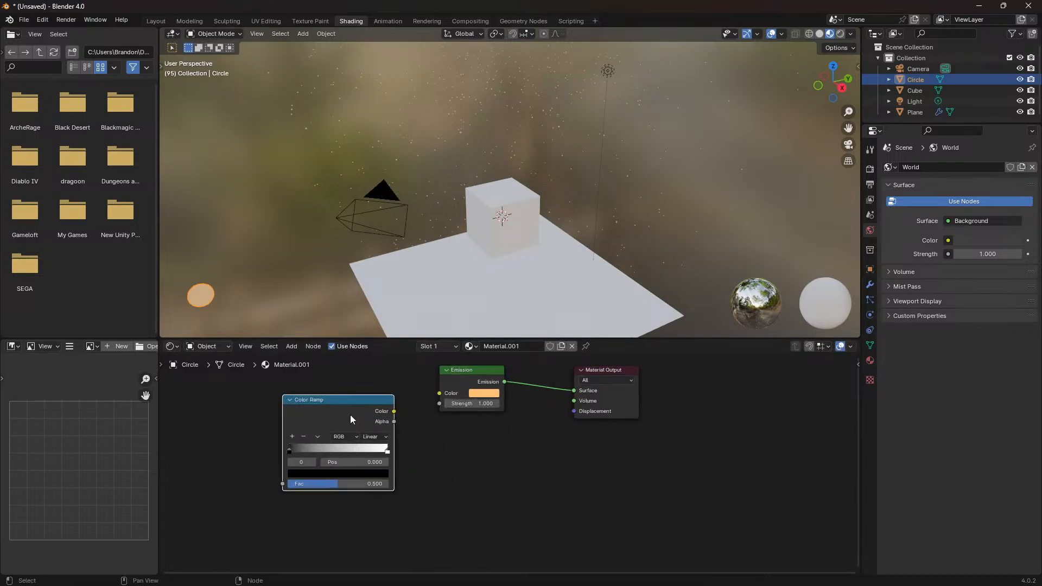
scroll(326, 387, down, 1)
mouse_move(337, 399)
mouse_down()
mouse_move(354, 371)
mouse_move(346, 364)
mouse_move(337, 402)
mouse_up()
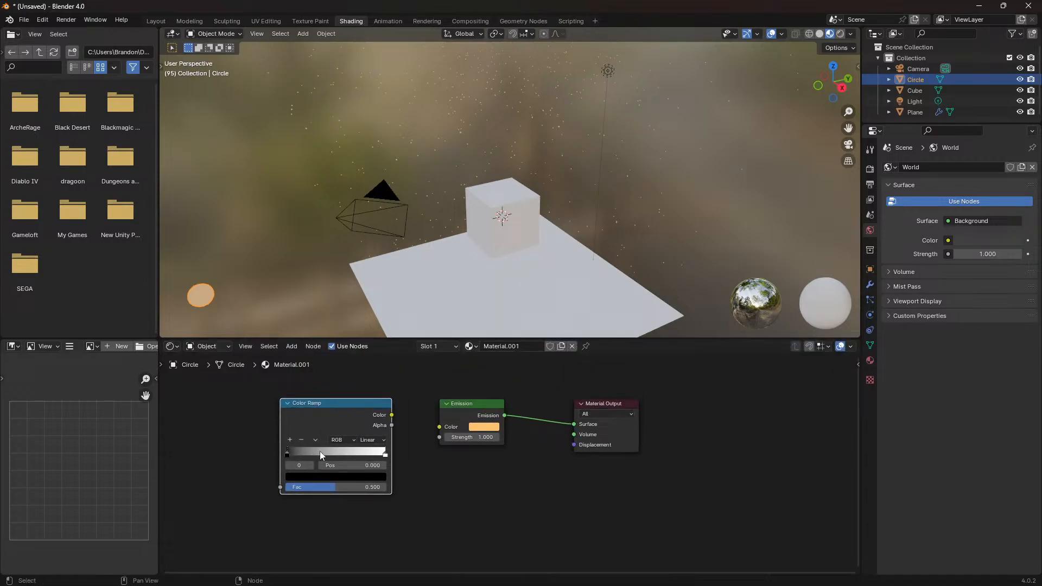
Add three color stops to the Color Ramp and move two of them to positions 0.718 and 0.341.
click(288, 439)
click(288, 439)
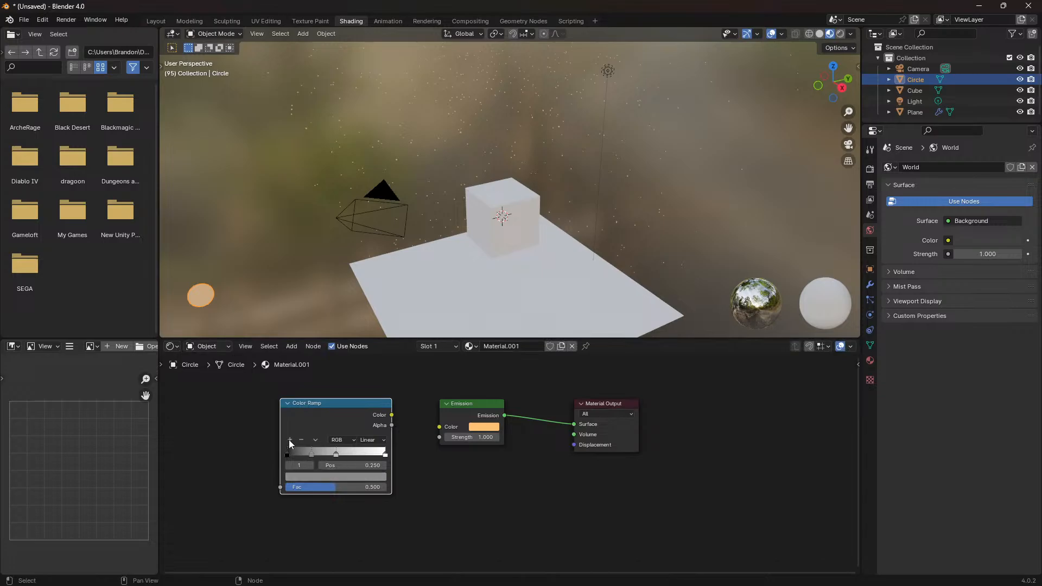
click(289, 439)
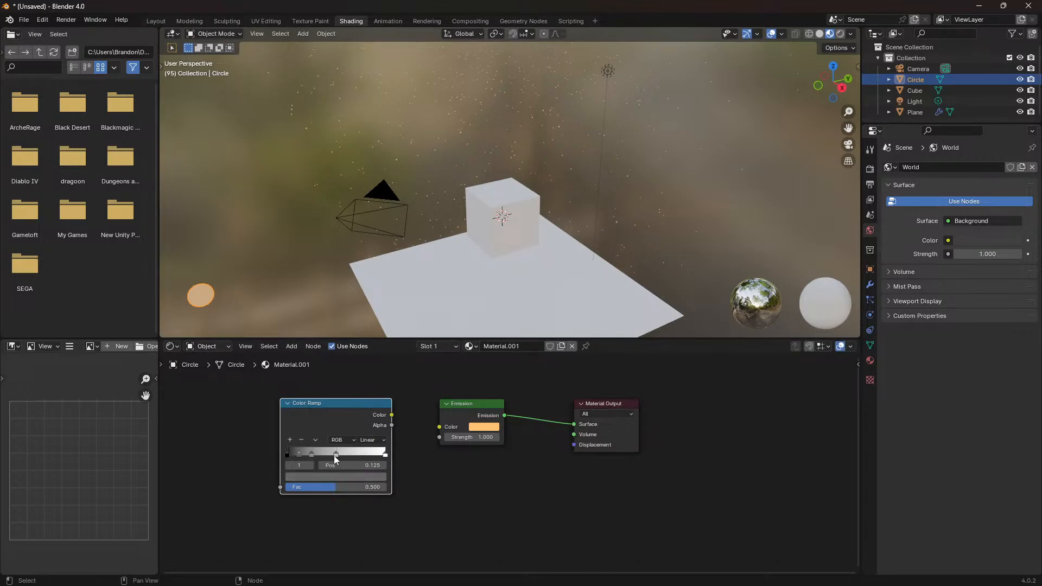
drag(334, 456, 354, 456)
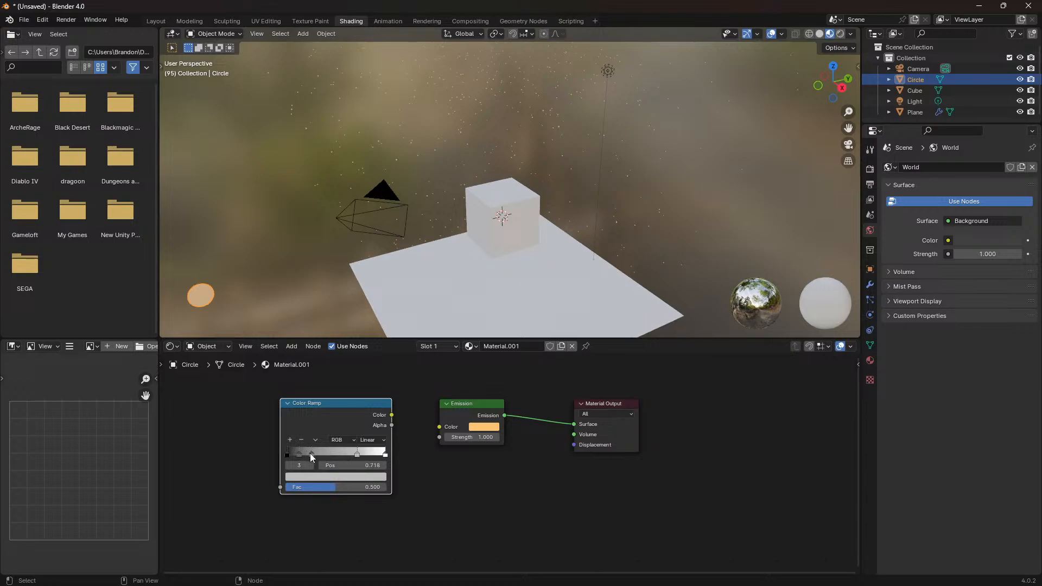
drag(310, 453, 321, 454)
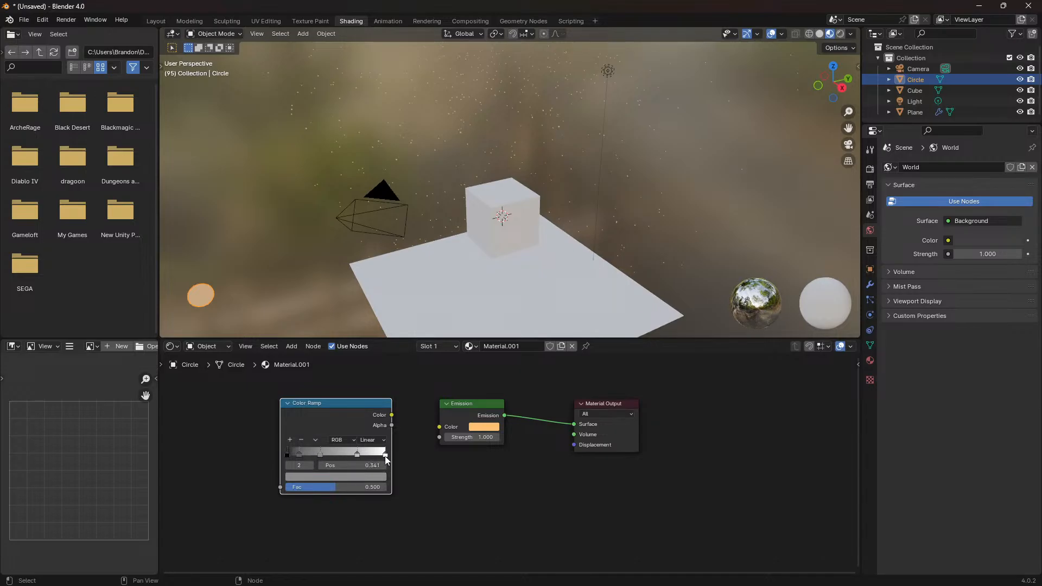
Color the first Color Ramp stop, at position 0.000, pure red with Red 1.000.
click(286, 454)
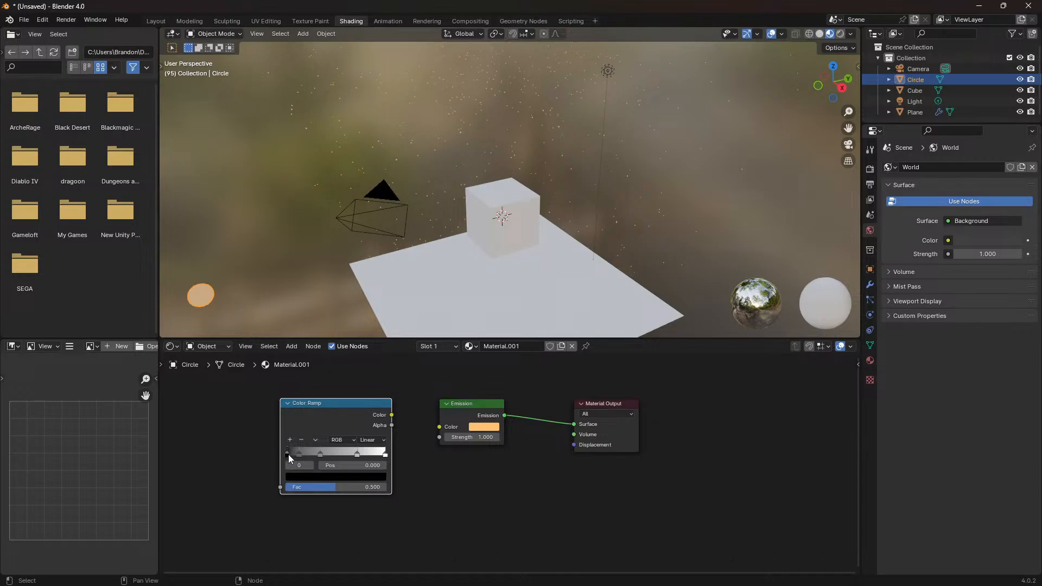
click(304, 477)
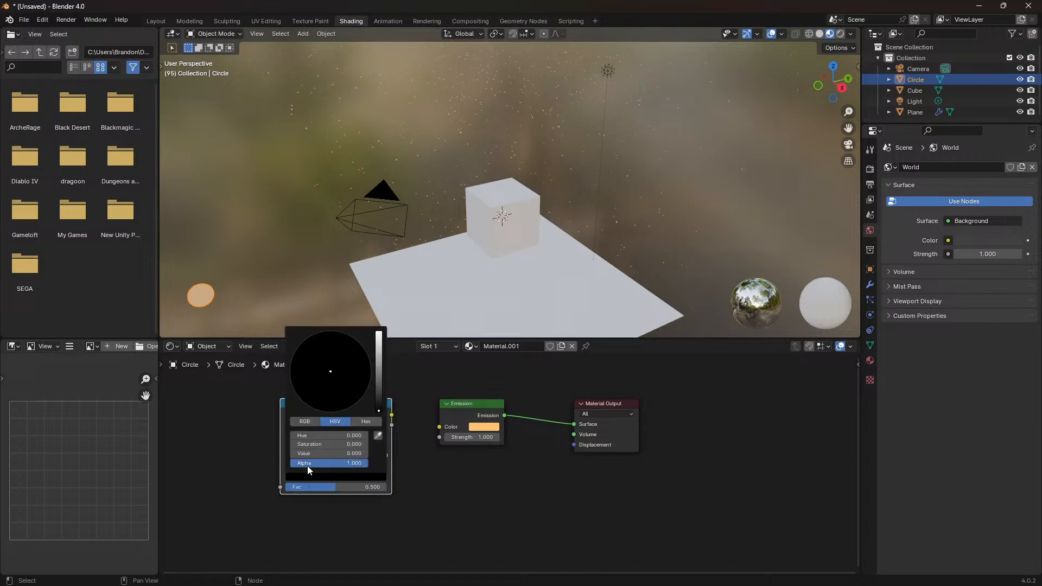
drag(295, 437, 366, 433)
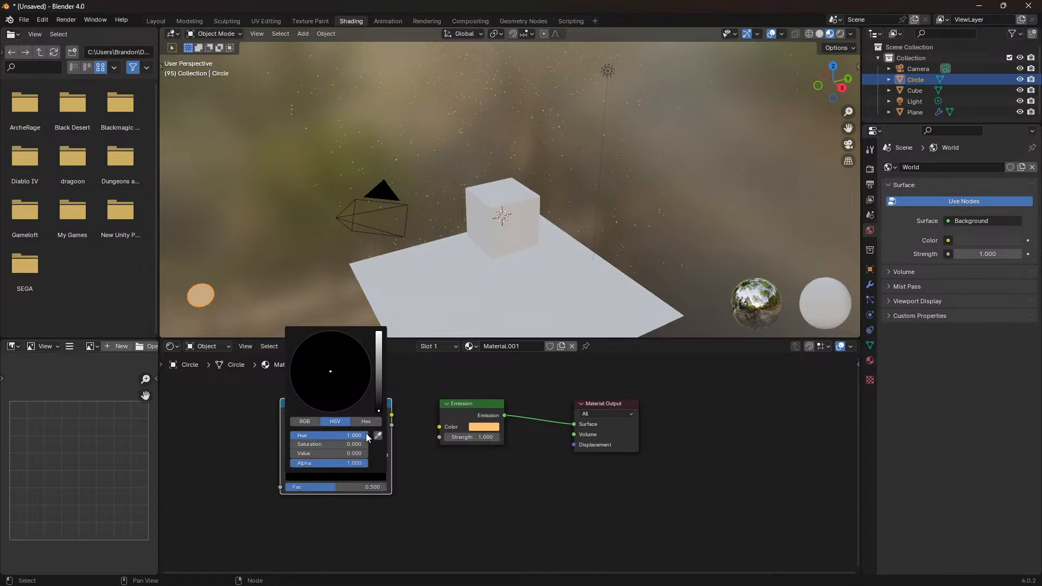
click(349, 475)
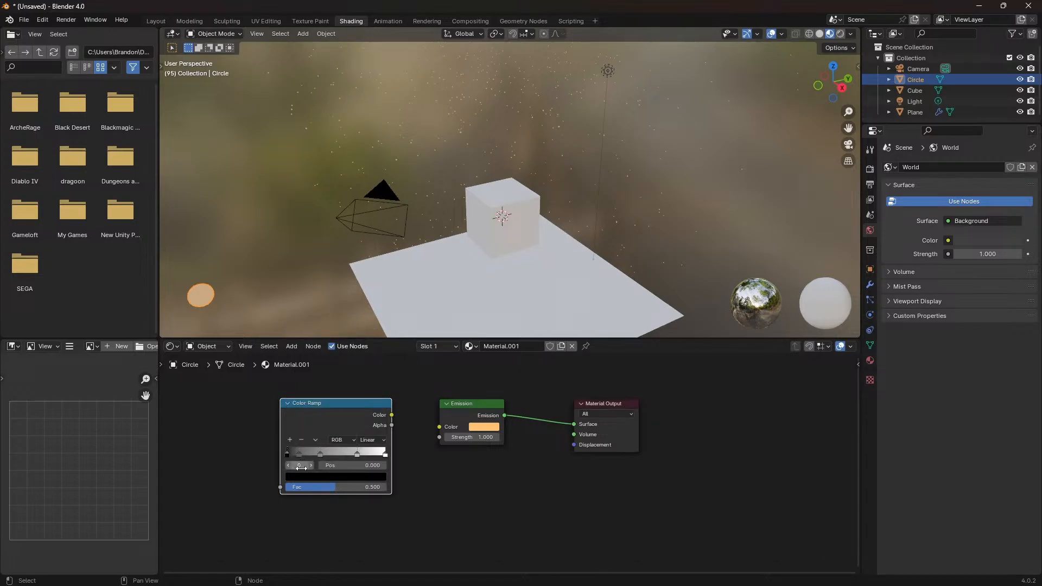
click(317, 477)
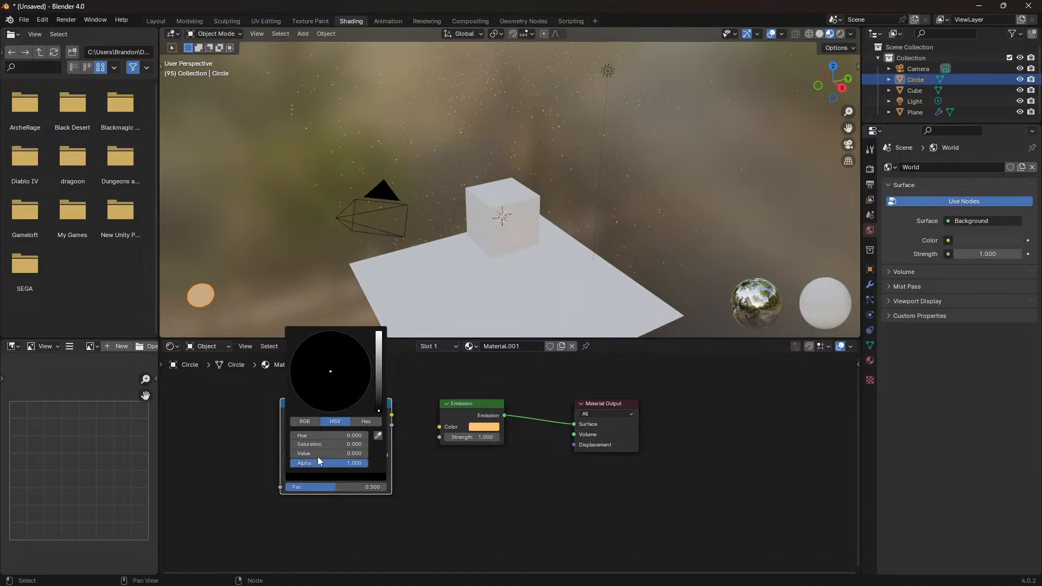
drag(313, 462, 348, 462)
click(305, 422)
drag(302, 435, 375, 435)
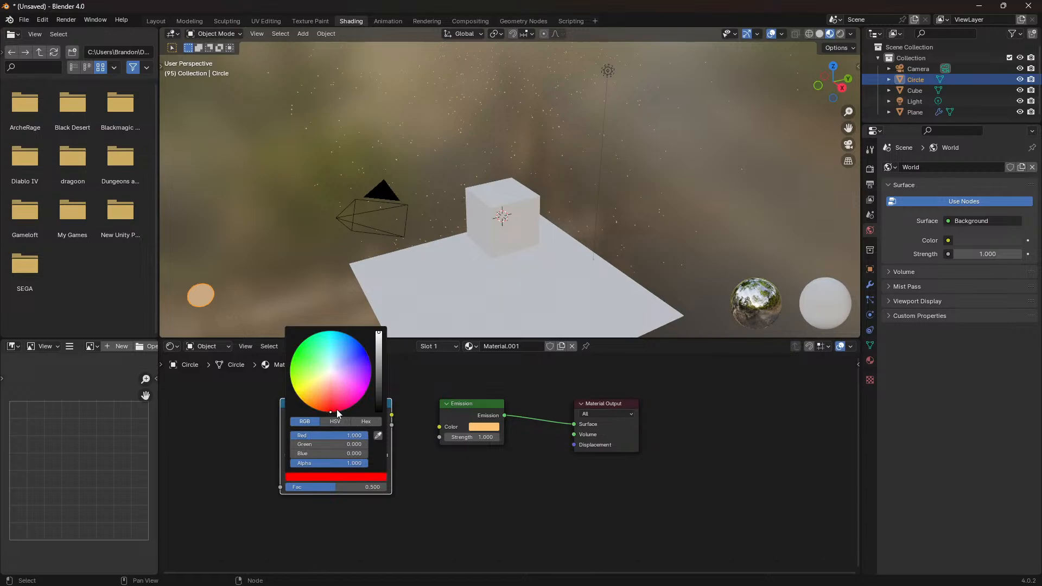
drag(329, 409, 336, 411)
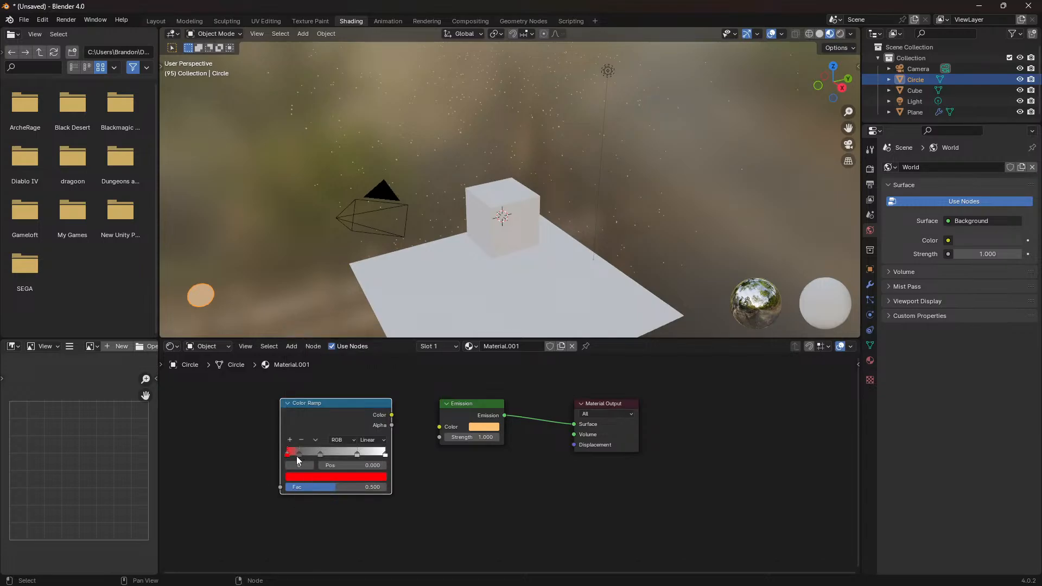
Color the second Color Ramp stop, at position 0.125, a saturated red-orange.
click(300, 453)
click(306, 478)
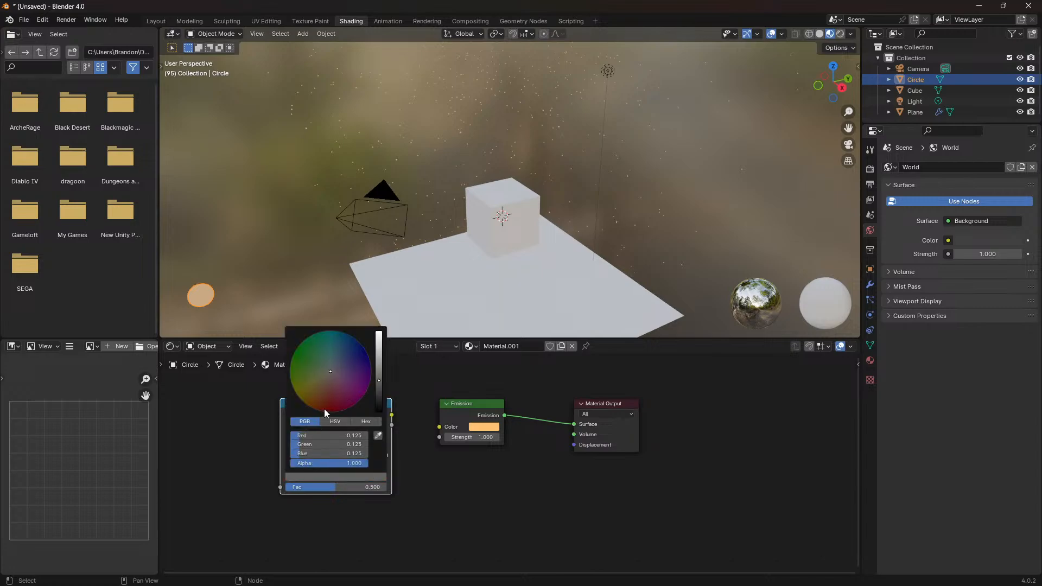
drag(326, 435, 362, 438)
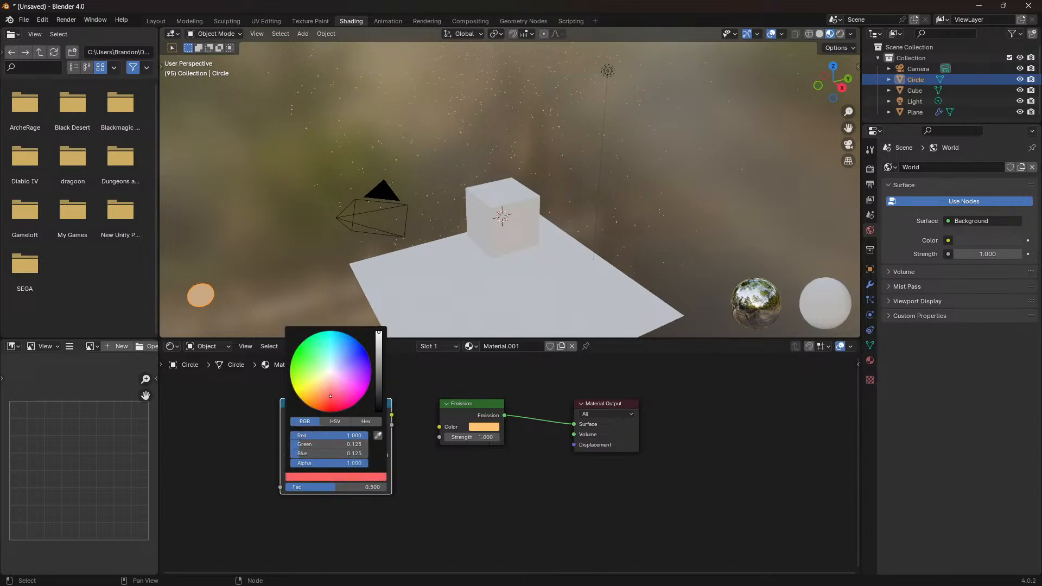
drag(323, 410, 321, 410)
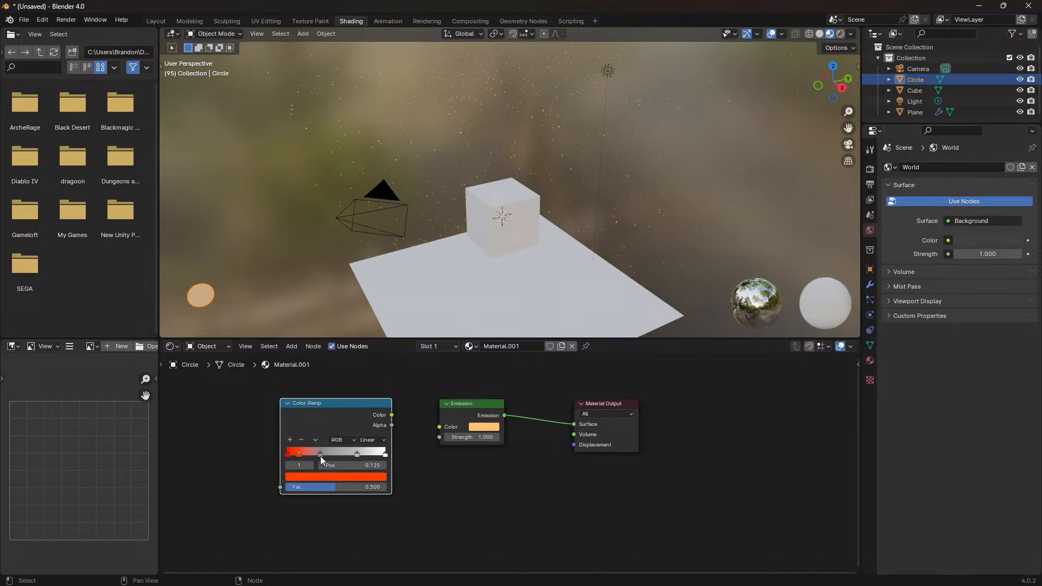
Color the third Color Ramp stop, at position 0.341, a saturated orange with Red 1.000.
click(320, 454)
click(314, 476)
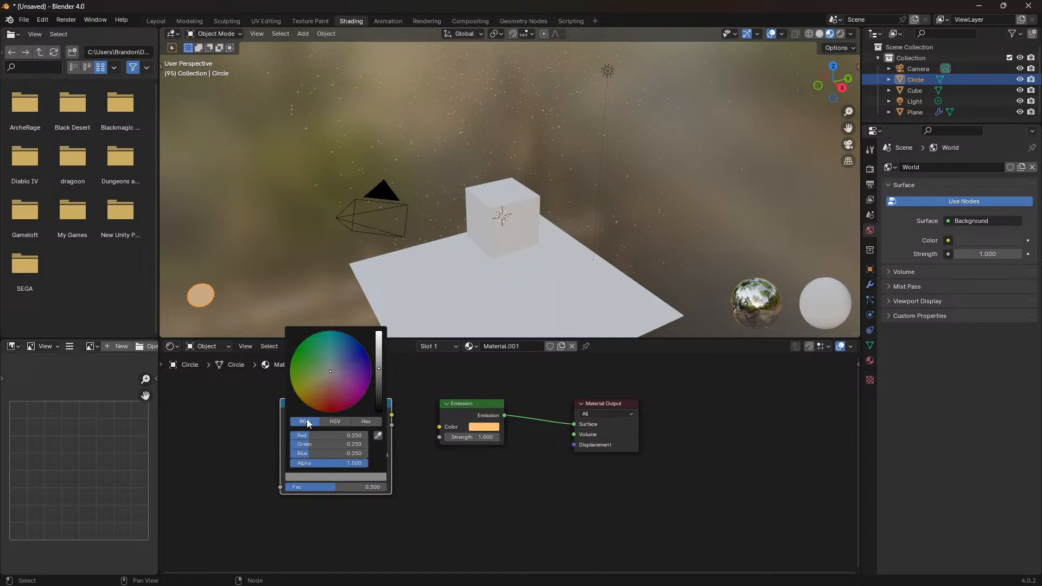
drag(306, 435, 366, 435)
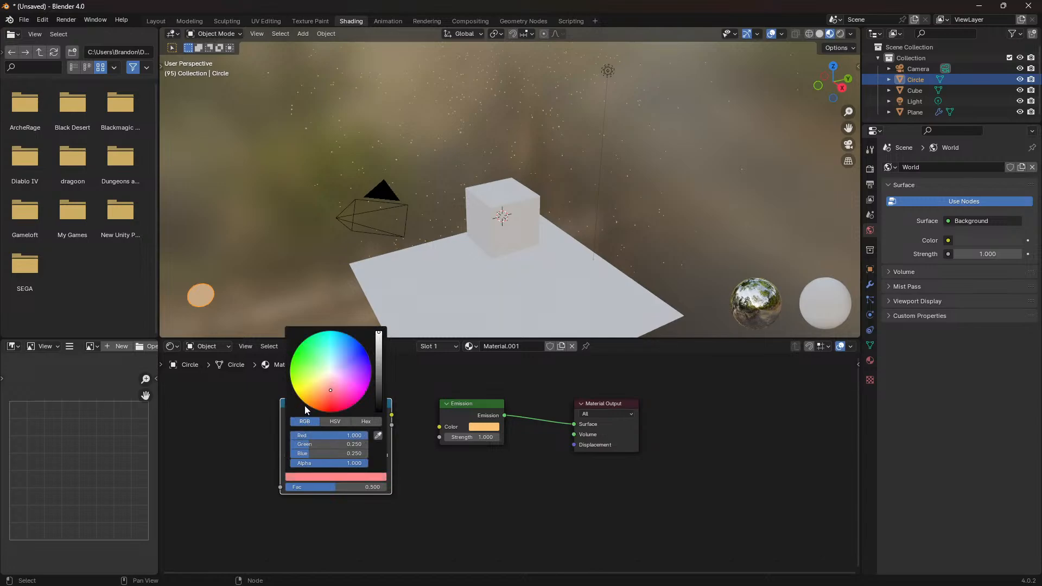
drag(331, 390, 316, 410)
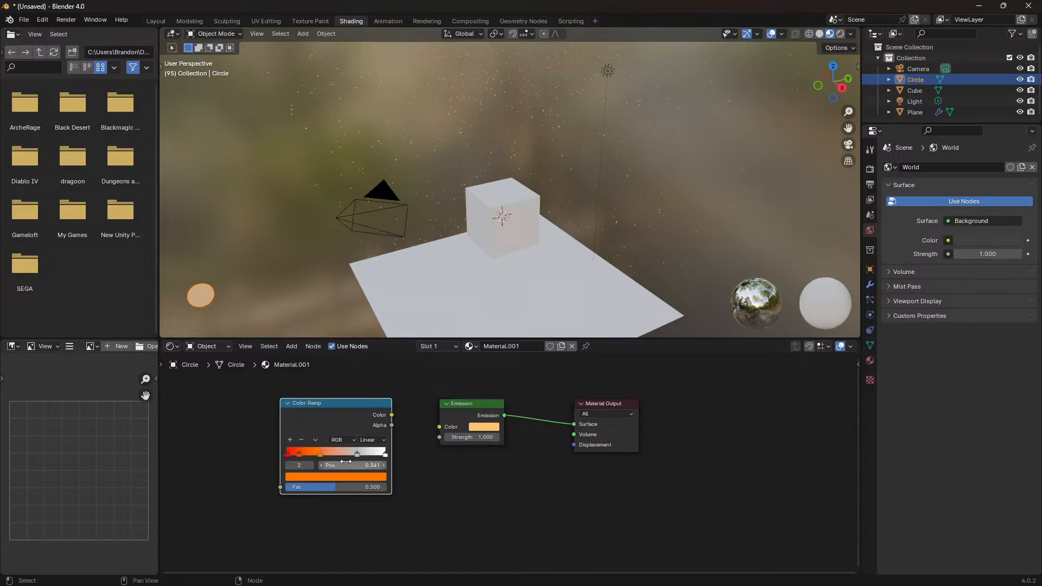
Color the fourth Color Ramp stop, at position 0.718, a lighter orange with Red 1.000 and Blue 0.008.
click(356, 454)
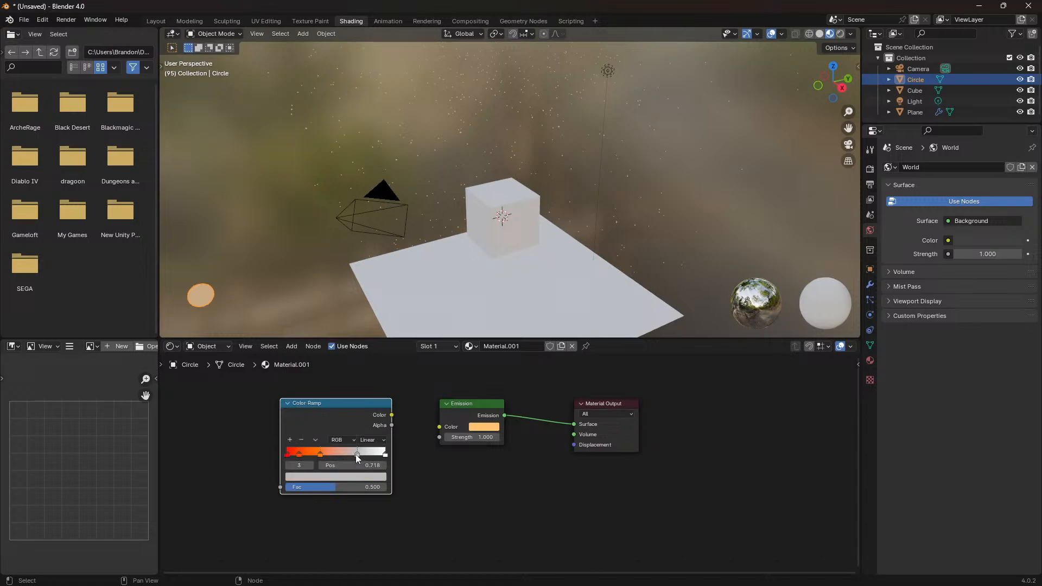
click(337, 477)
drag(309, 434, 368, 435)
click(311, 403)
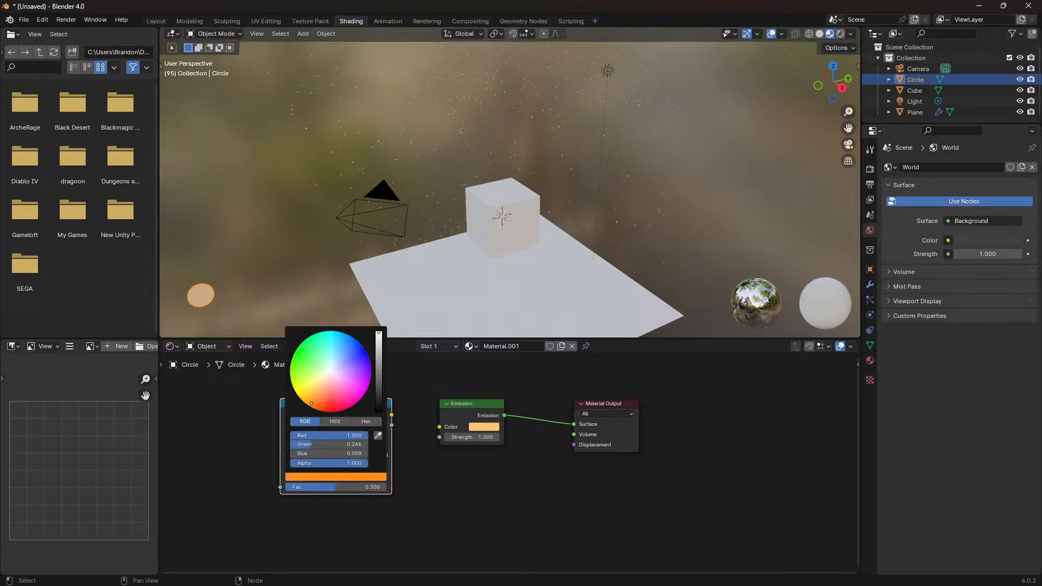
Set the fourth Color Ramp stop to orange with Green 0.361 and Blue 0.000, and connect the ramp's Color output to the Emission Color.
drag(312, 403, 305, 403)
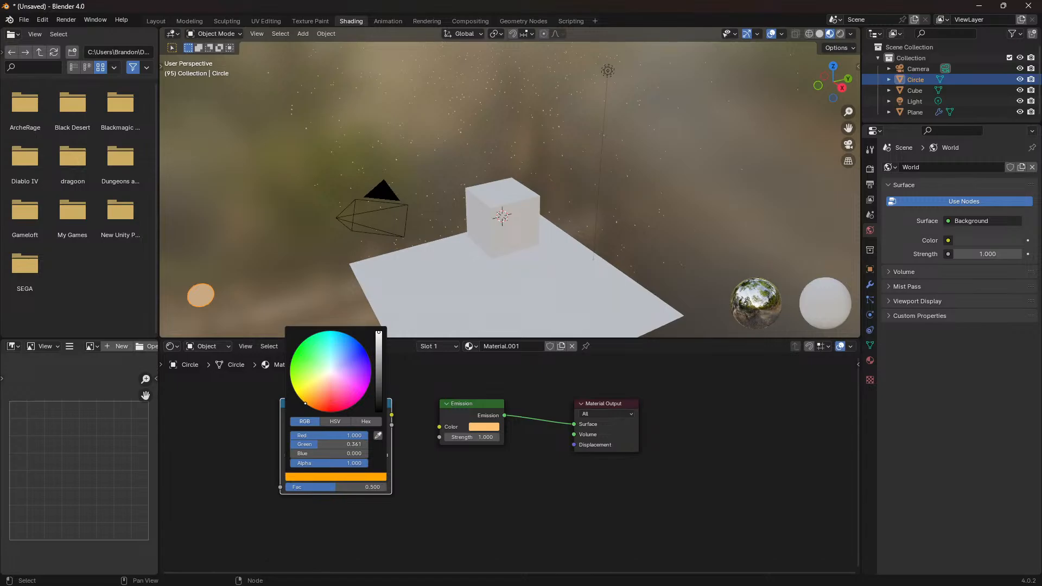
click(250, 433)
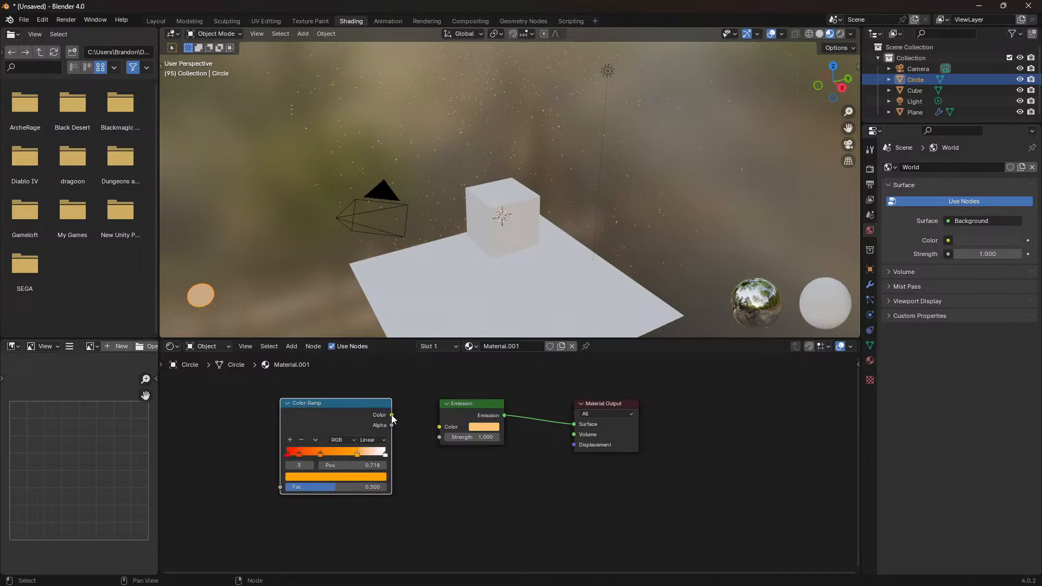
drag(391, 415, 434, 429)
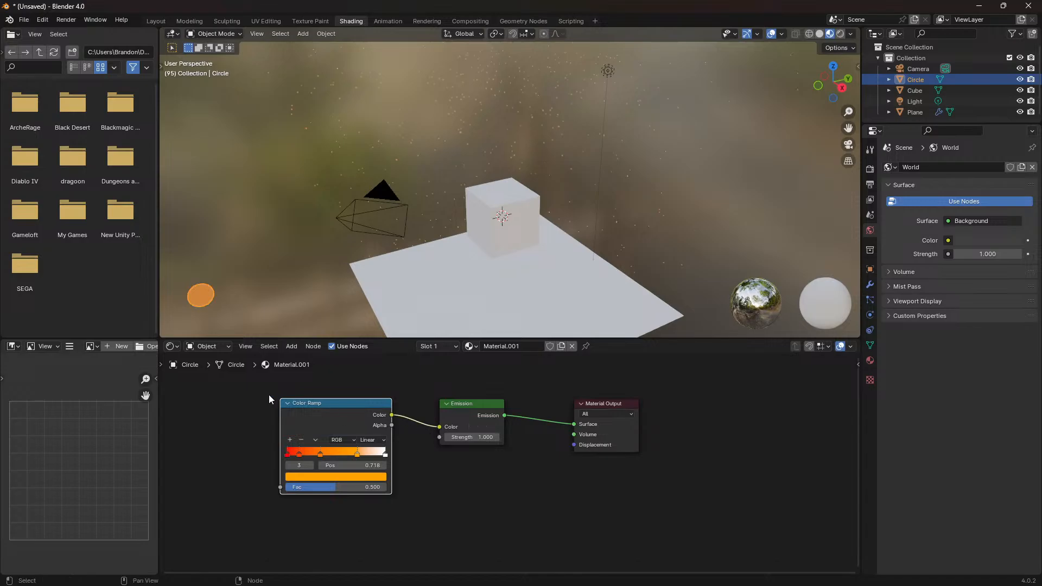
Add an Object Info node before the Color Ramp and connect its Random output to the ramp's Fac input.
click(293, 346)
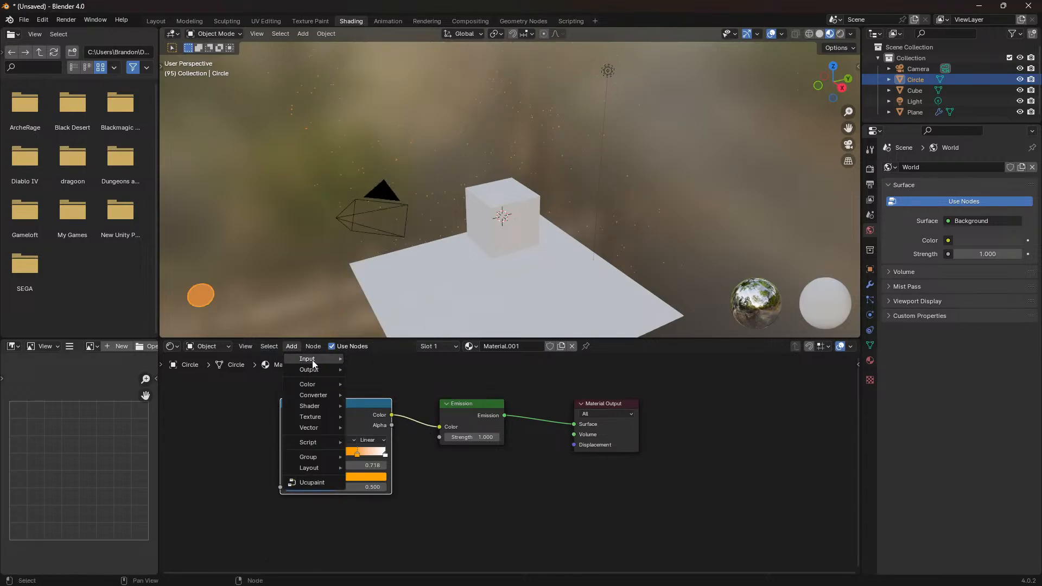
mouse_move(315, 359)
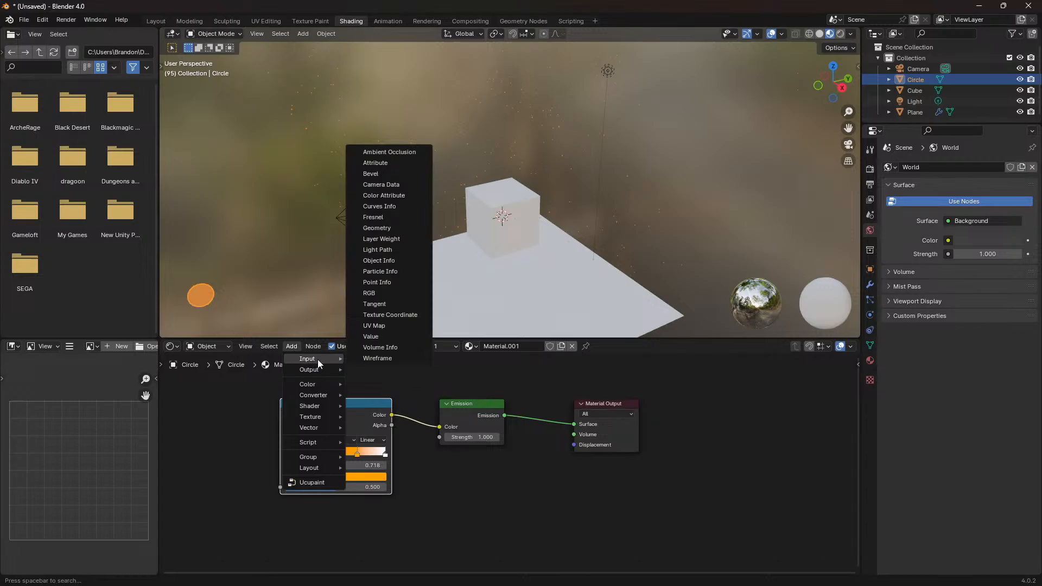
click(378, 261)
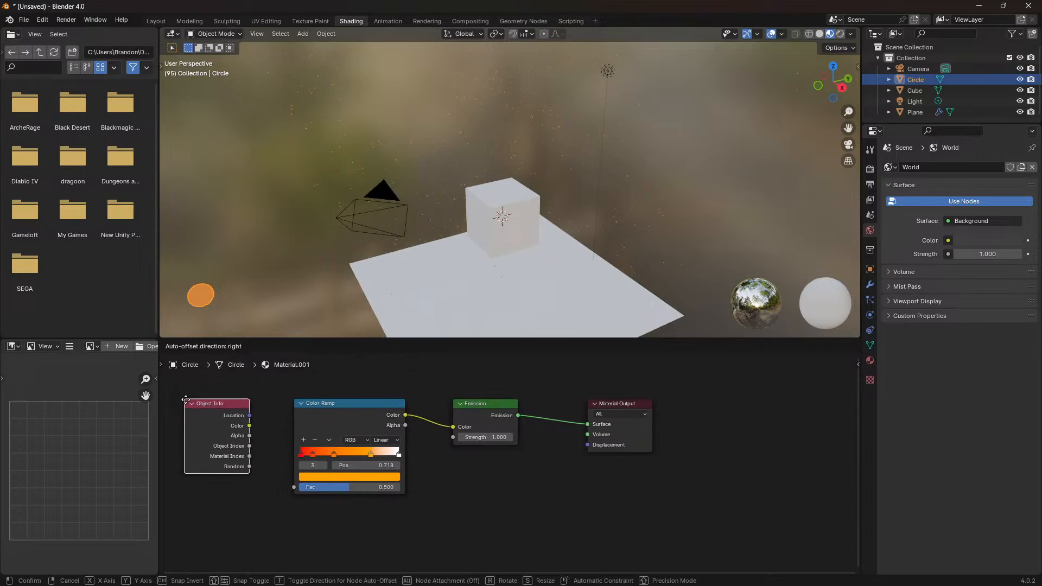
click(190, 402)
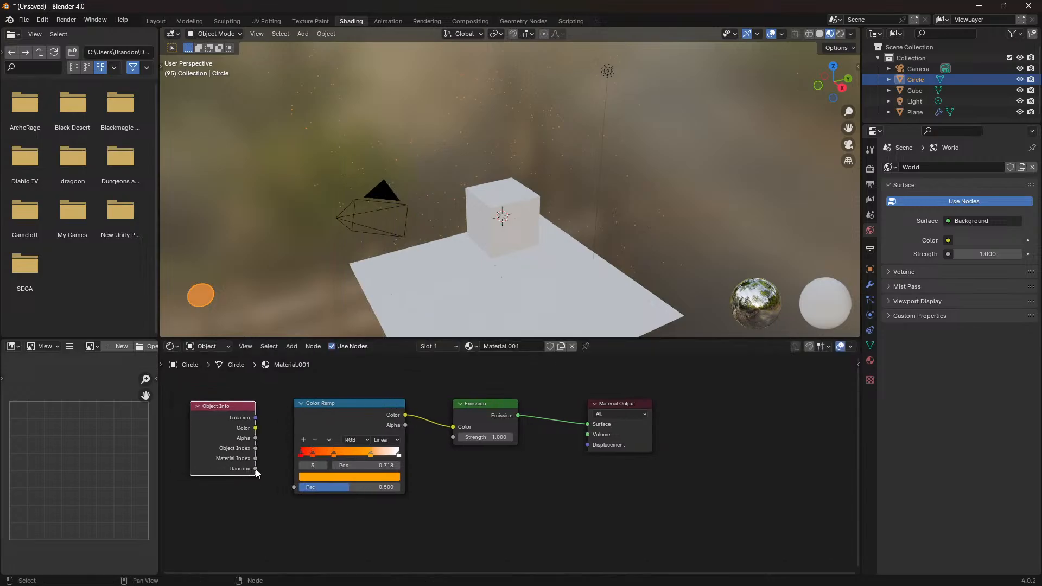
drag(256, 469, 293, 487)
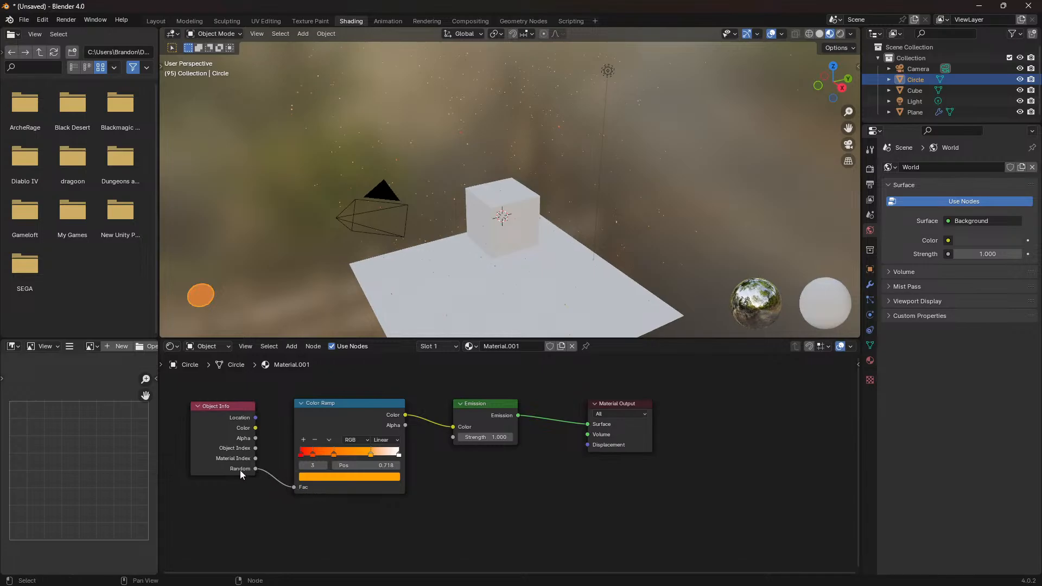
click(239, 469)
click(314, 488)
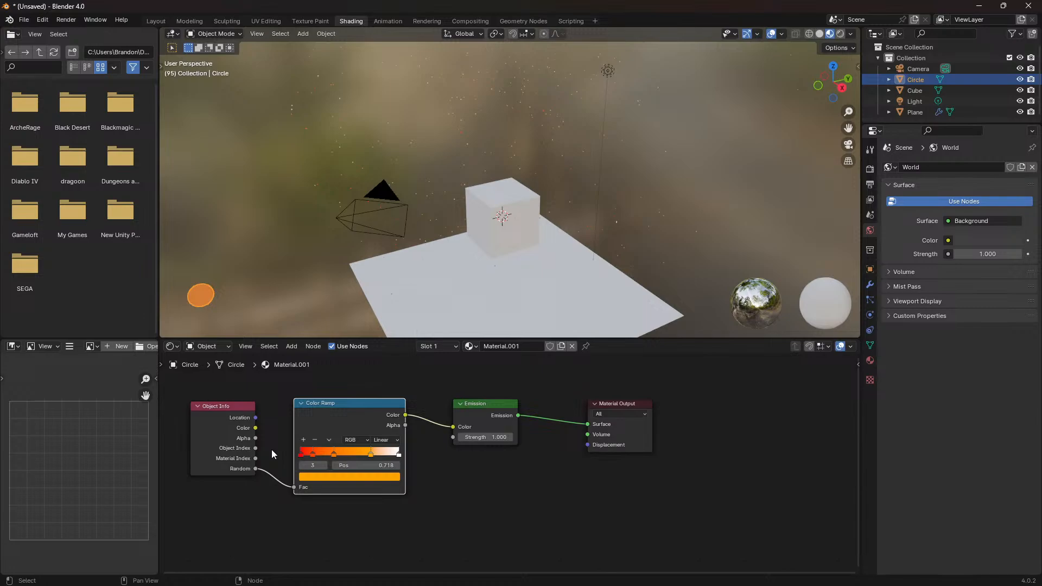
In the Layout workspace, rotate the circle about -49.5° around the global Z axis so the particles face the camera.
click(157, 22)
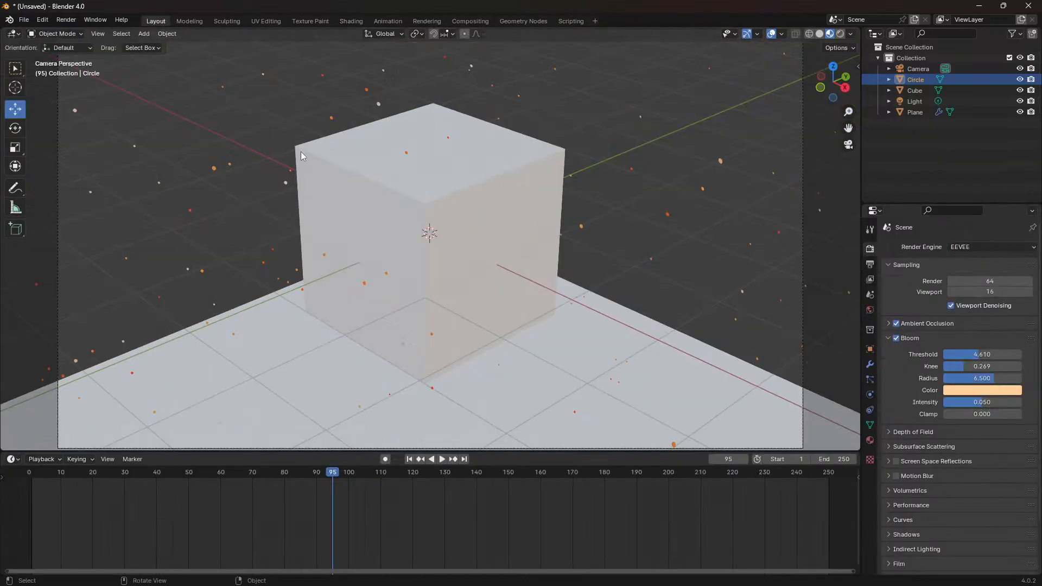
click(849, 145)
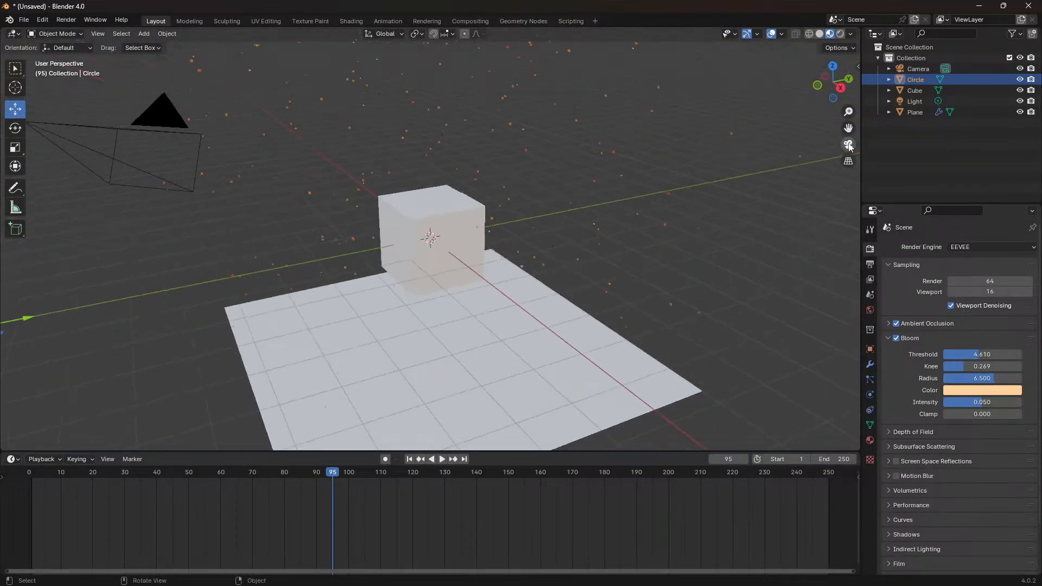
click(849, 146)
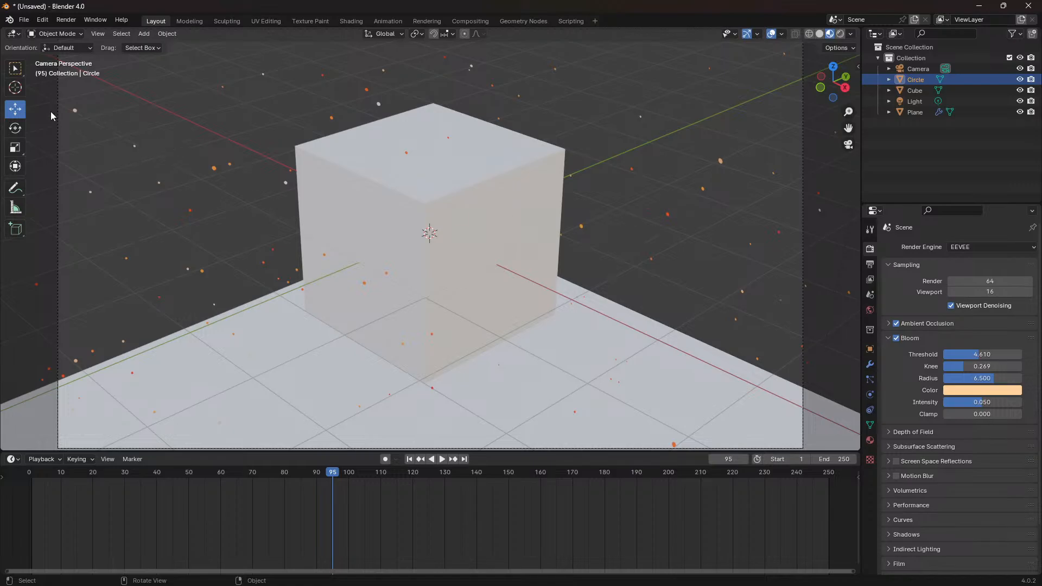
click(848, 145)
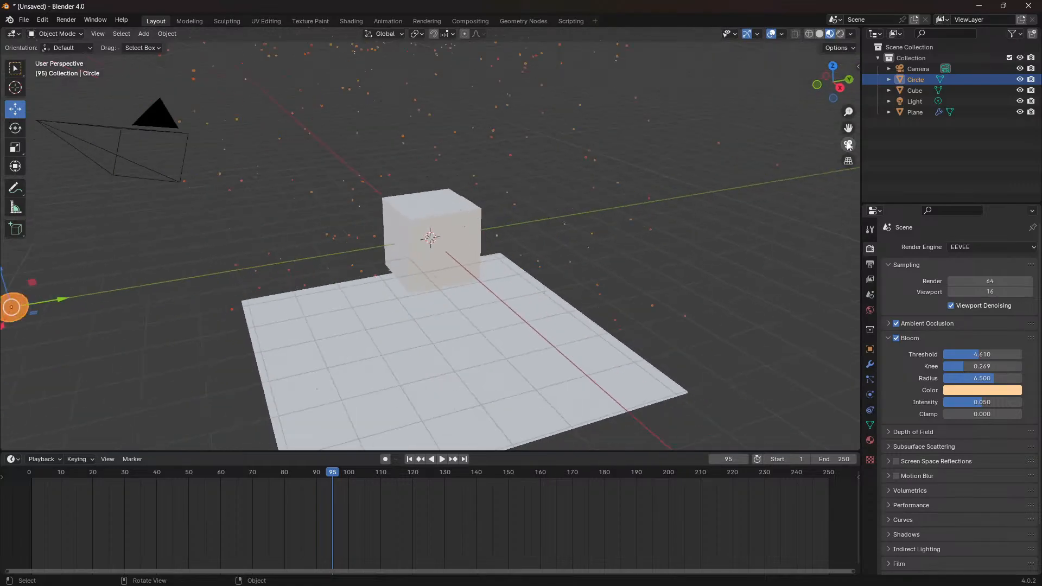
click(16, 128)
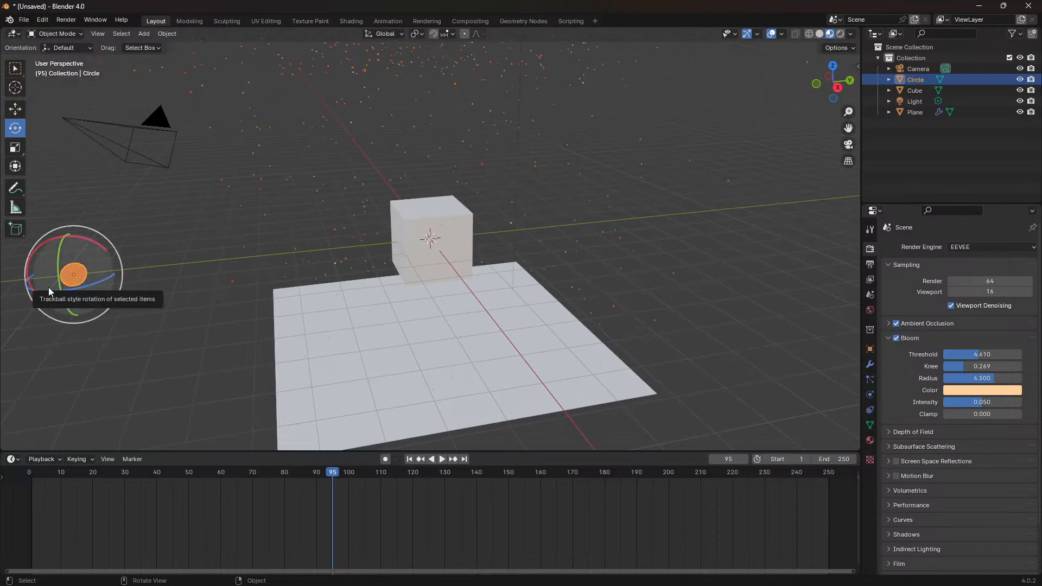
drag(90, 283, 76, 288)
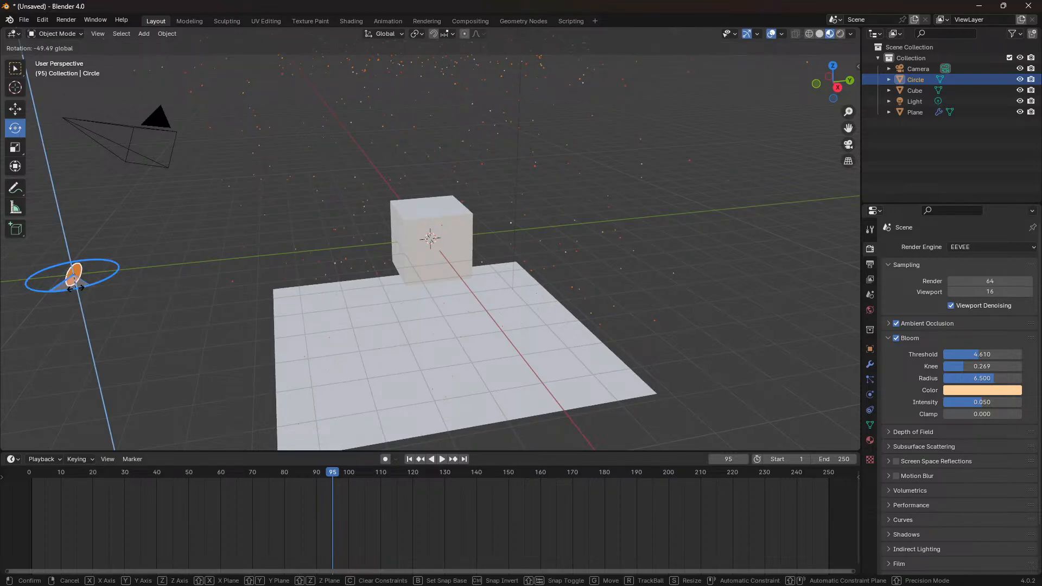
drag(75, 288, 76, 288)
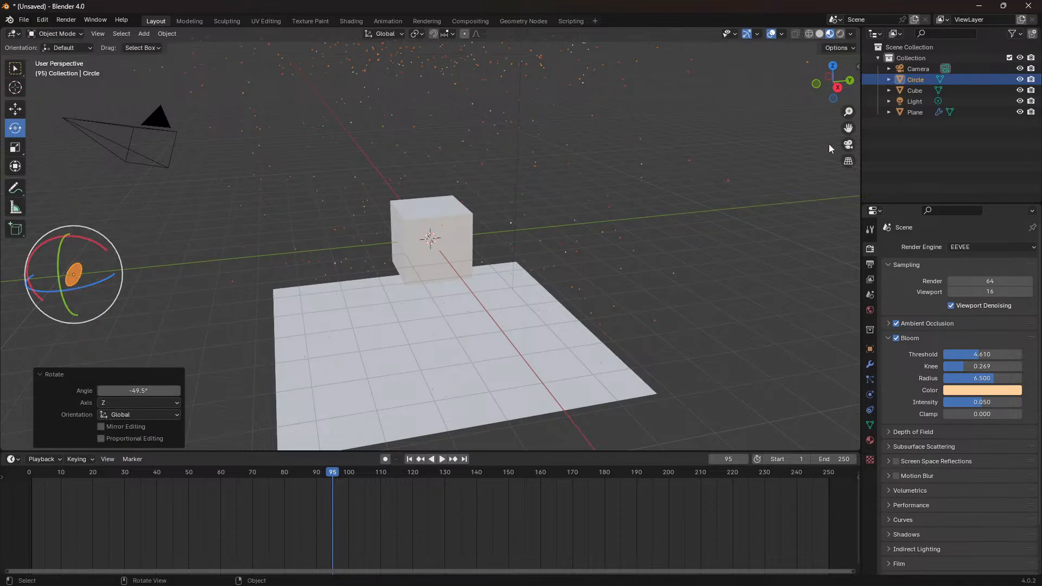
click(847, 145)
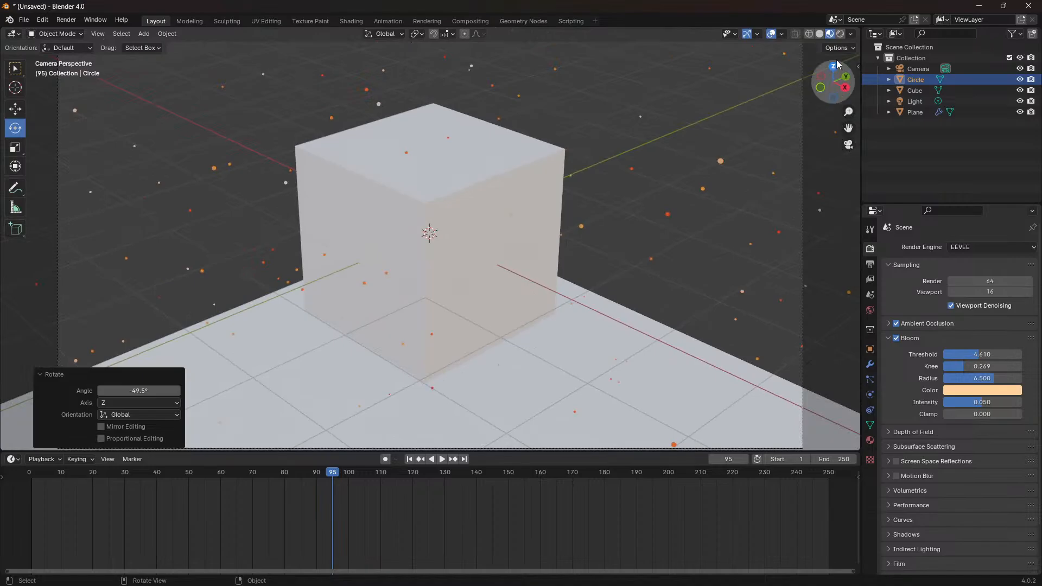
scroll(607, 144, up, 2)
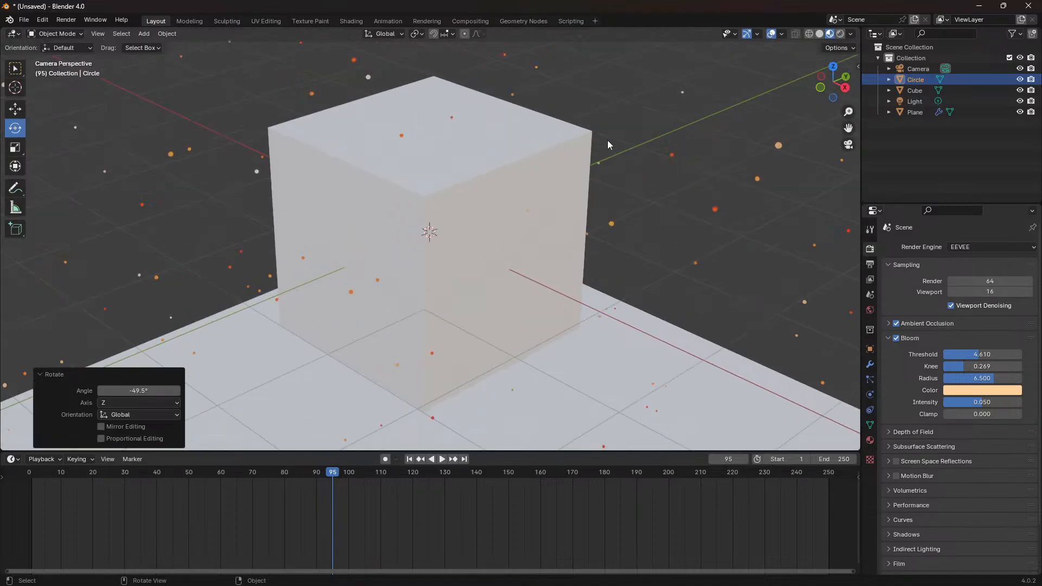
scroll(607, 143, down, 1)
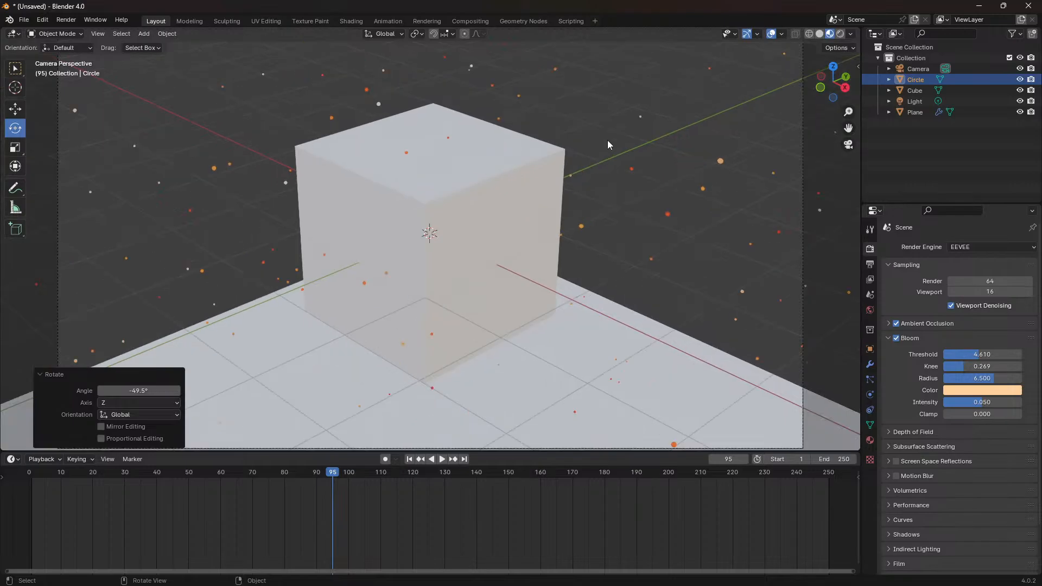
Switch the camera view to Rendered shading and play the particle animation from near the start of the timeline.
click(841, 34)
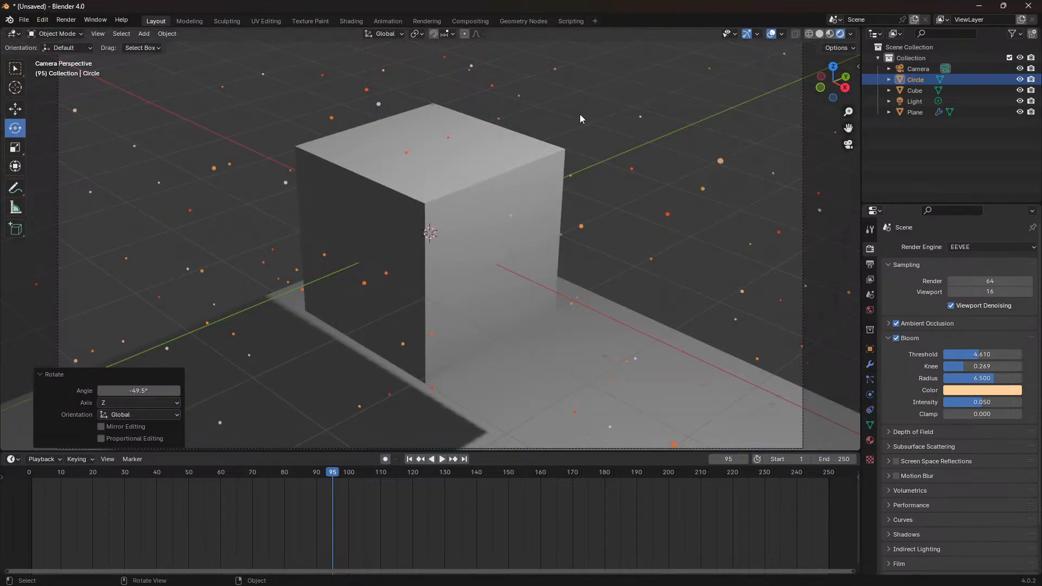
scroll(579, 114, up, 1)
scroll(579, 118, down, 1)
click(44, 474)
key(space)
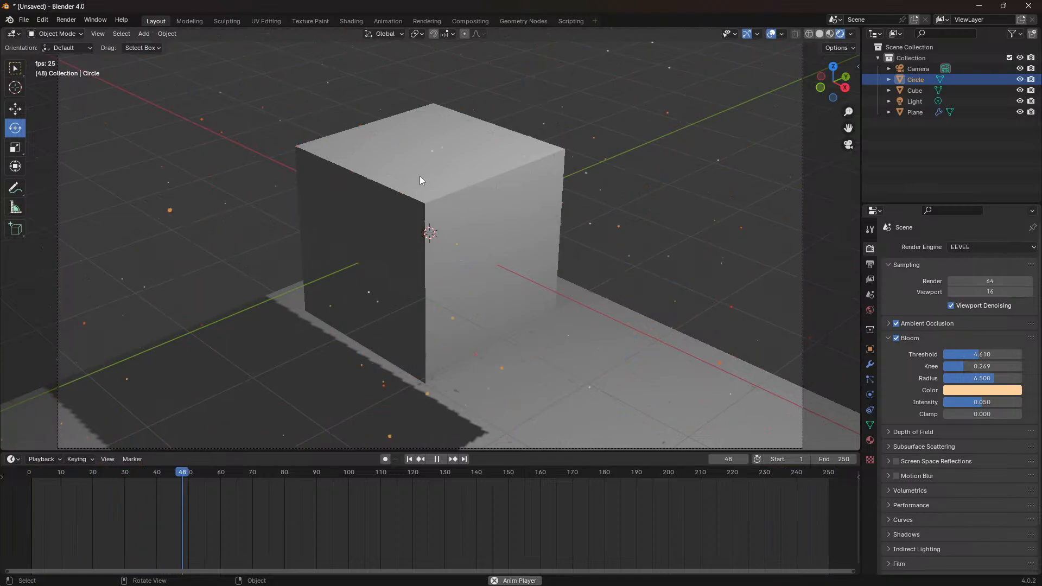
Open the recent file CCG.blend without saving the changes to the current scene.
click(25, 21)
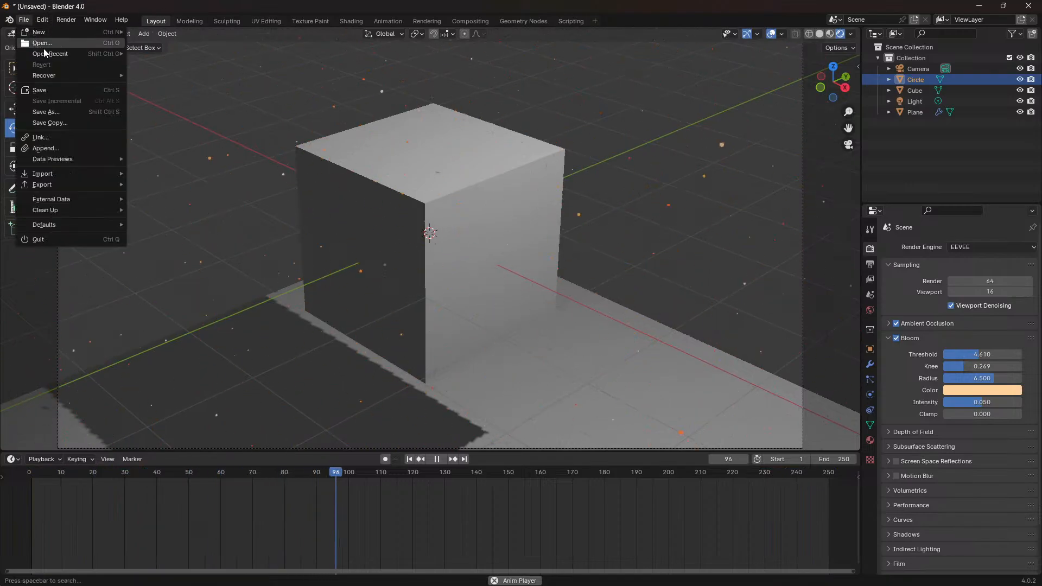
mouse_move(54, 54)
click(145, 48)
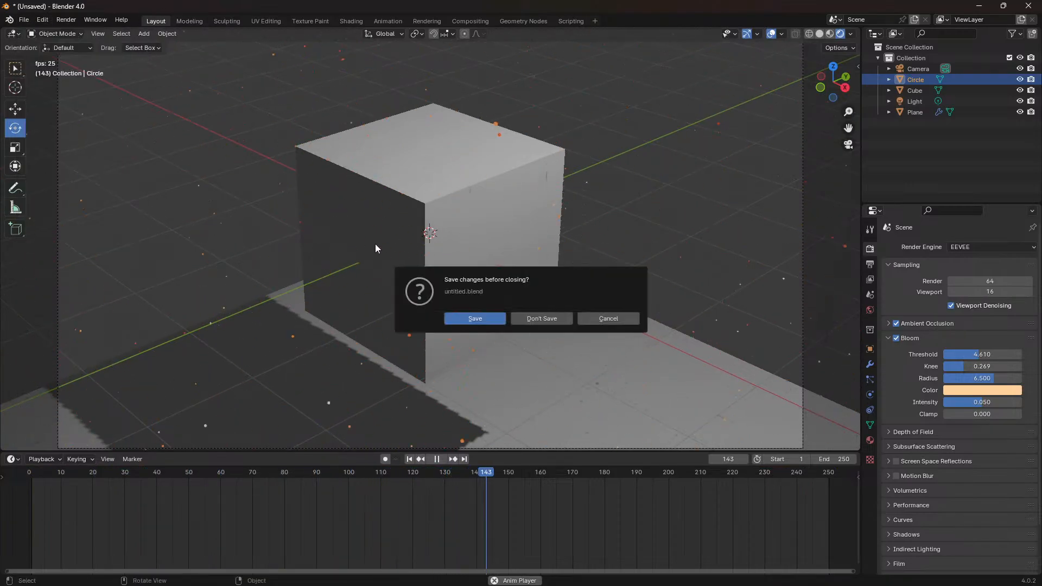
click(536, 318)
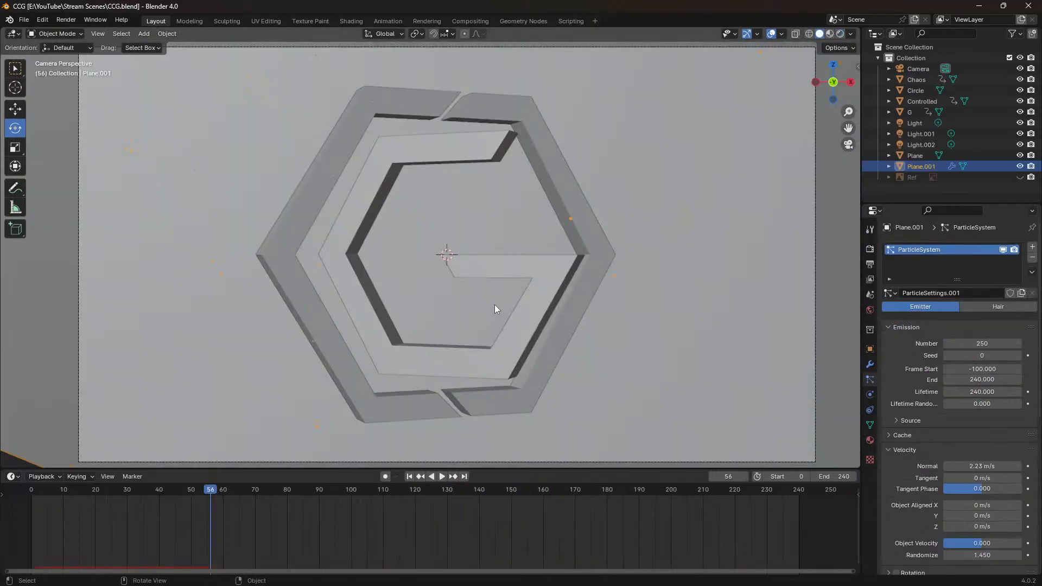
Examine the emitter plane, glowing circle and hexagon background in Material Preview, from around the scene and through the camera.
click(830, 34)
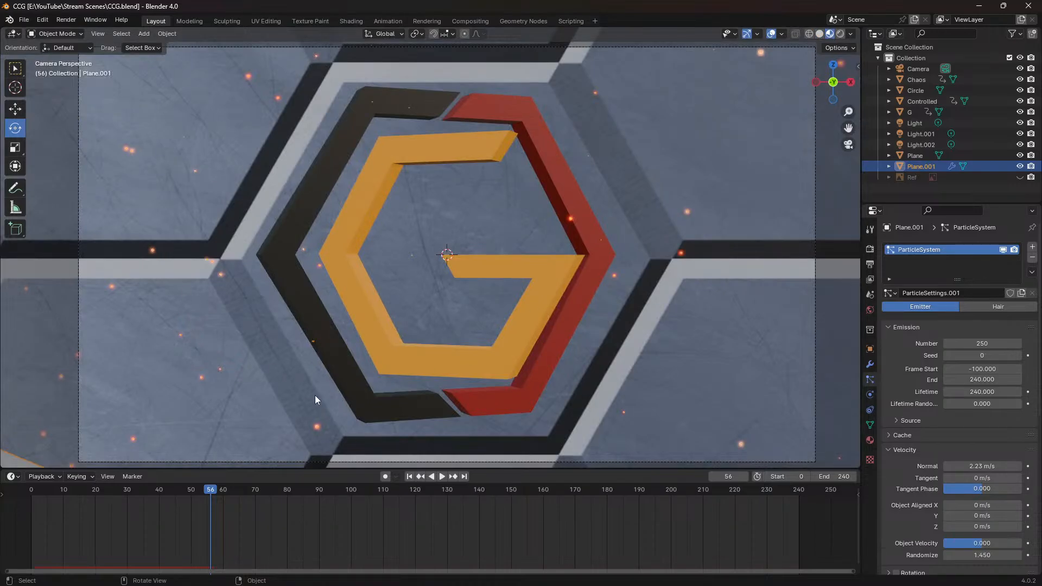
click(852, 146)
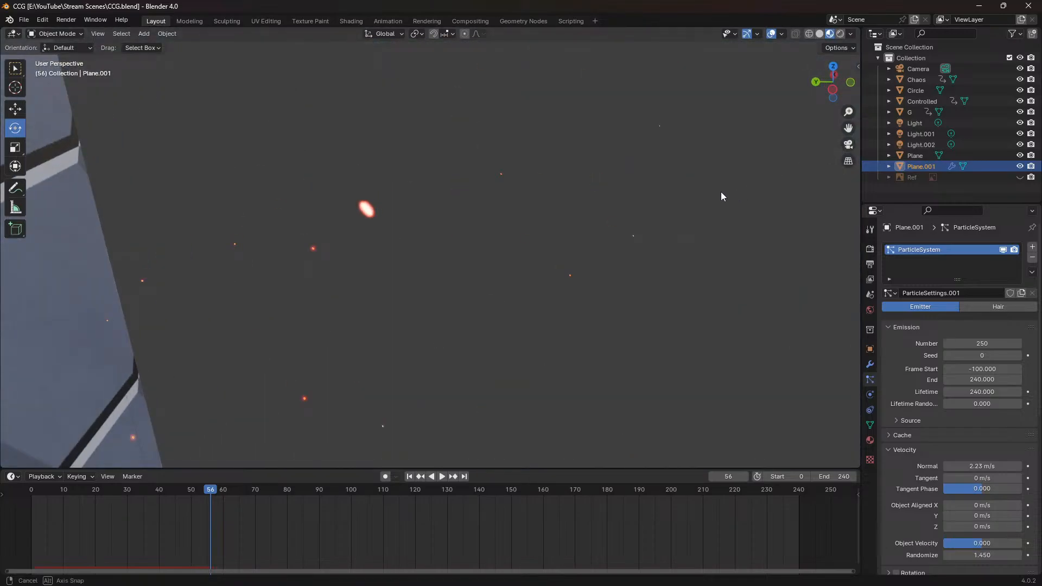
middle_drag(721, 194, 284, 233)
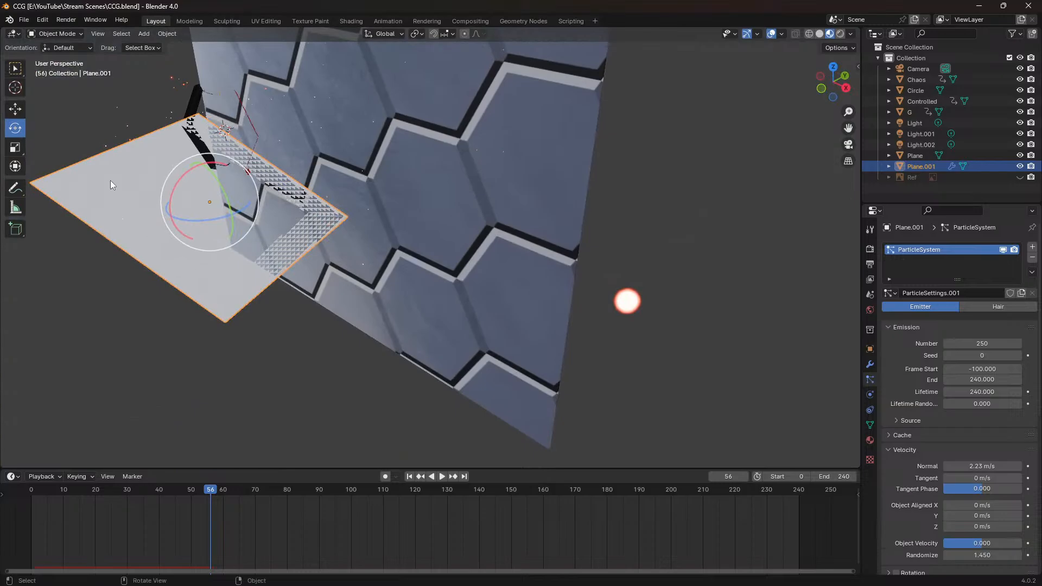
click(15, 68)
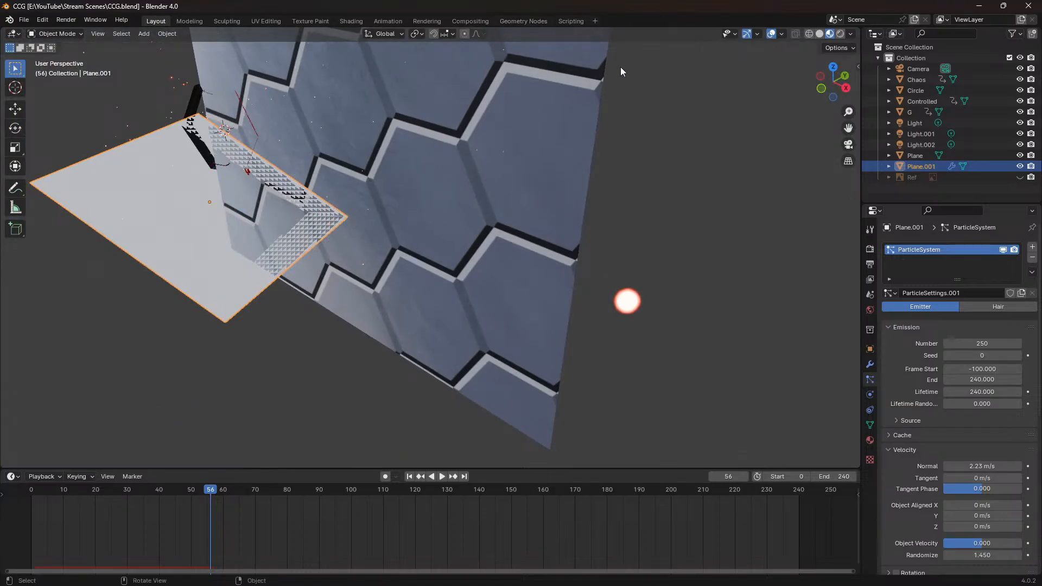
middle_drag(300, 193, 214, 205)
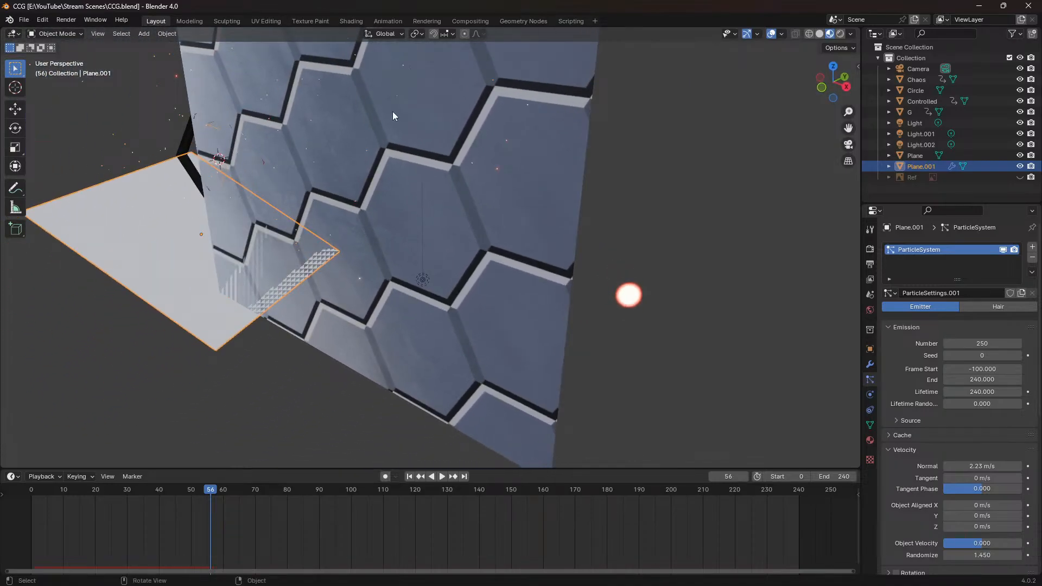
middle_drag(325, 134, 228, 181)
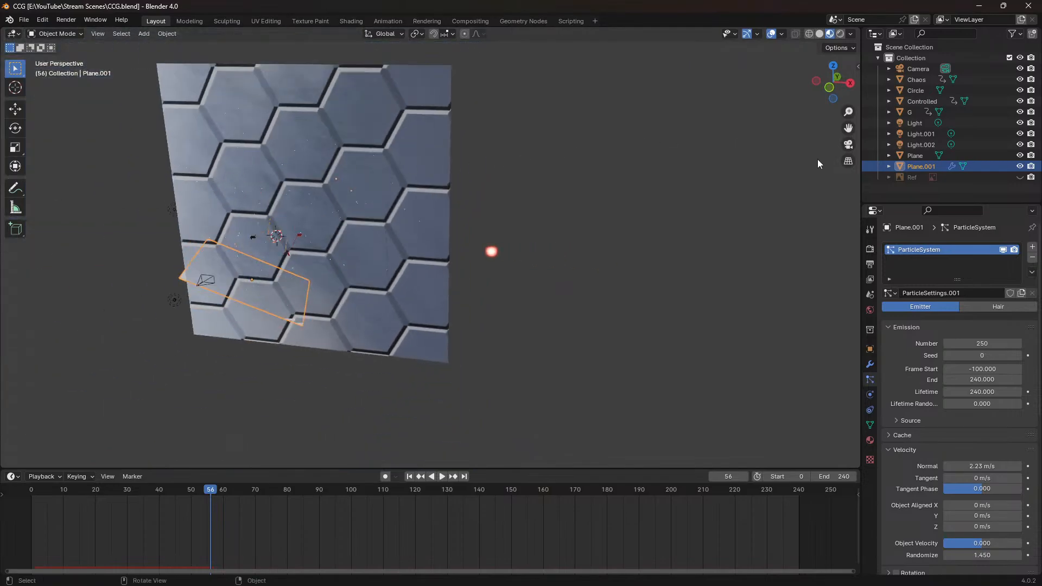
click(848, 145)
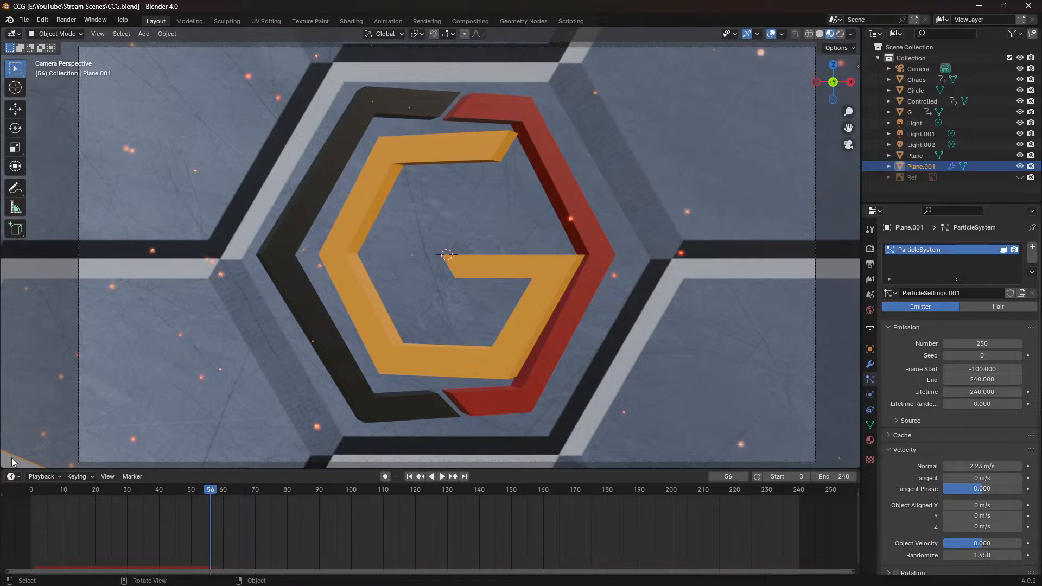
Play the logo scene's animation from outside the camera, stop it at frame 95, and return to the camera view.
click(848, 145)
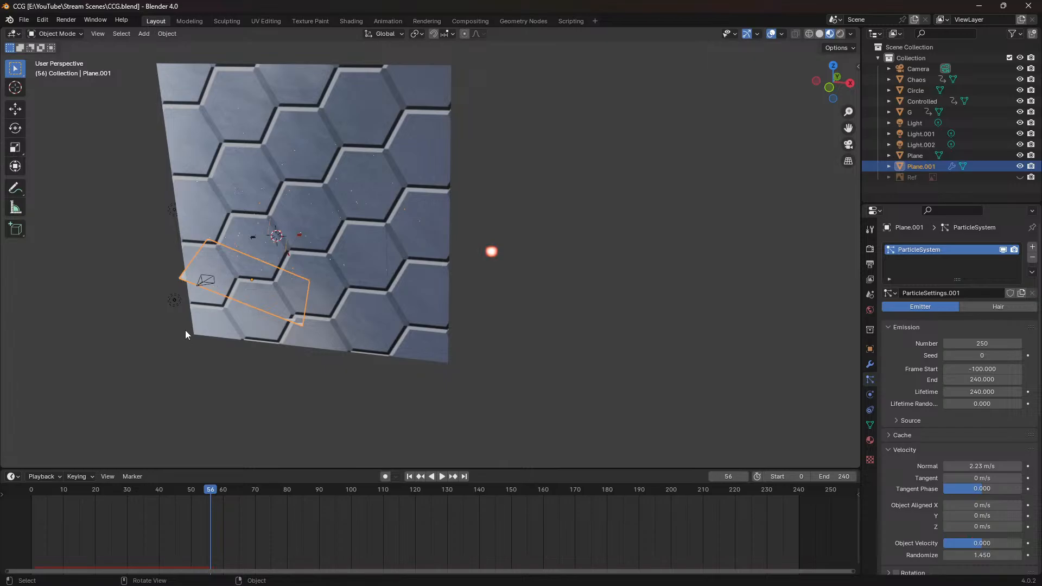
key(space)
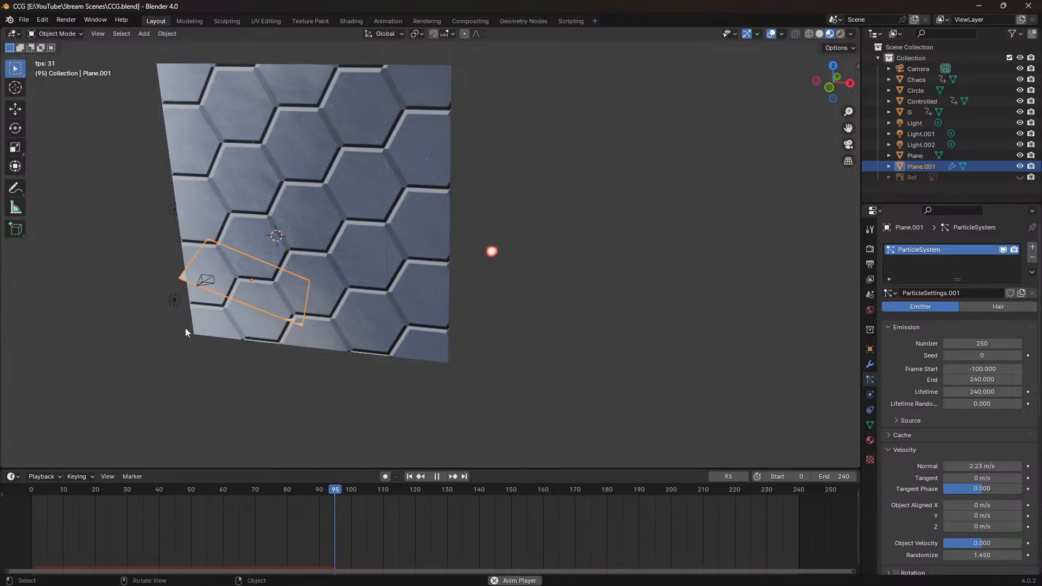
middle_drag(184, 327, 258, 317)
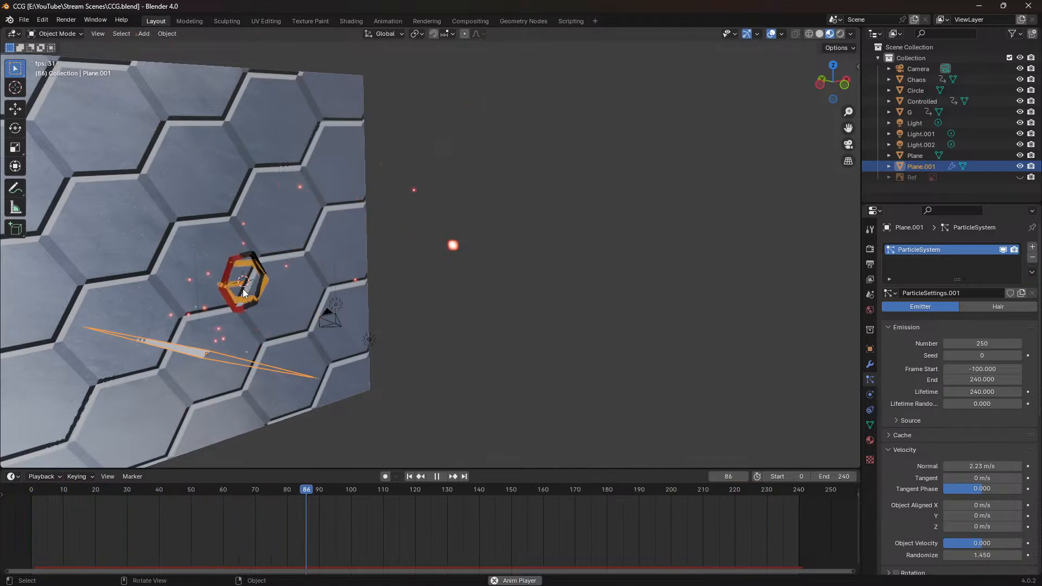
key(space)
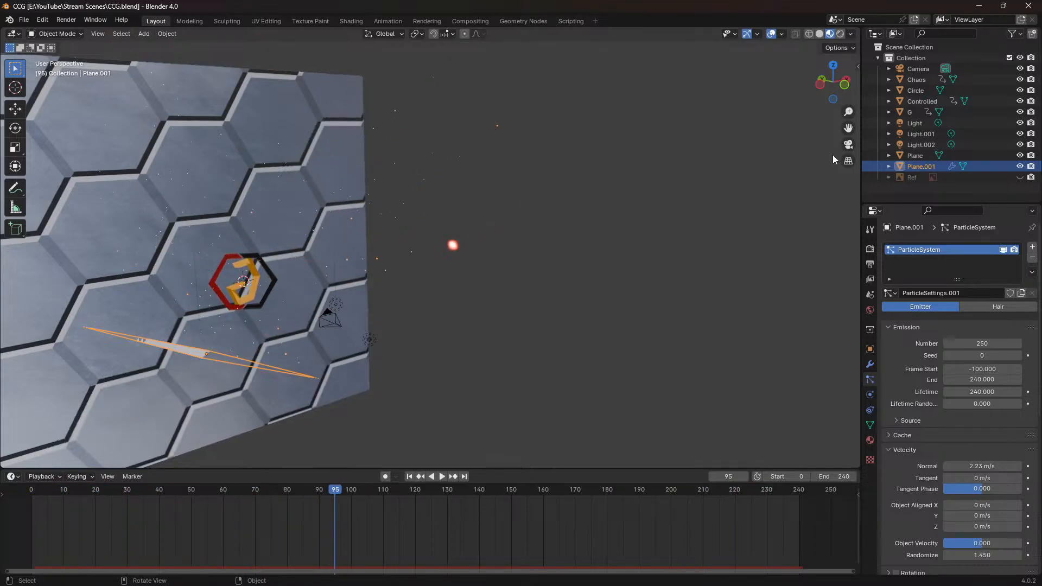
click(848, 145)
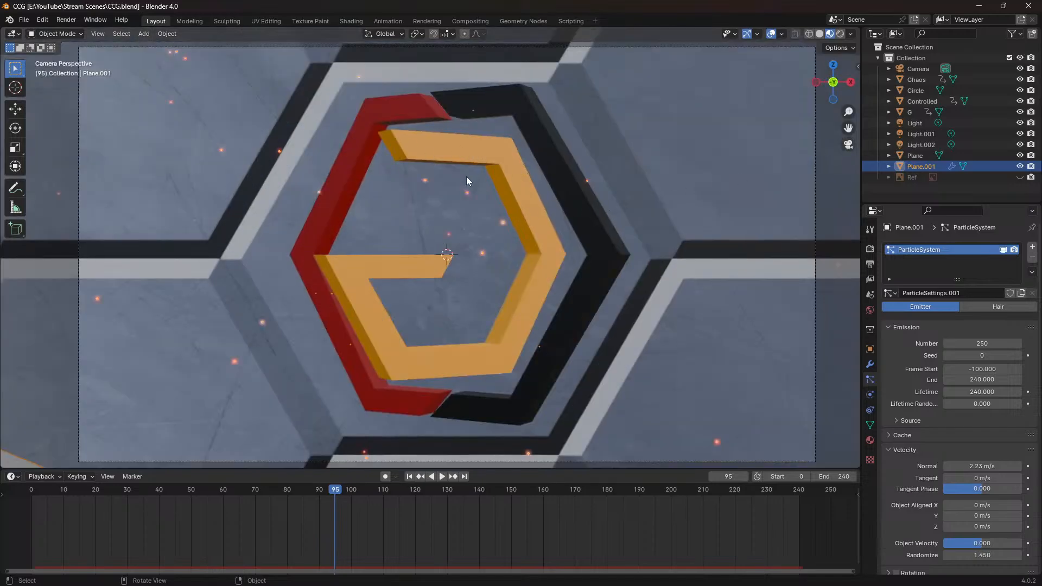